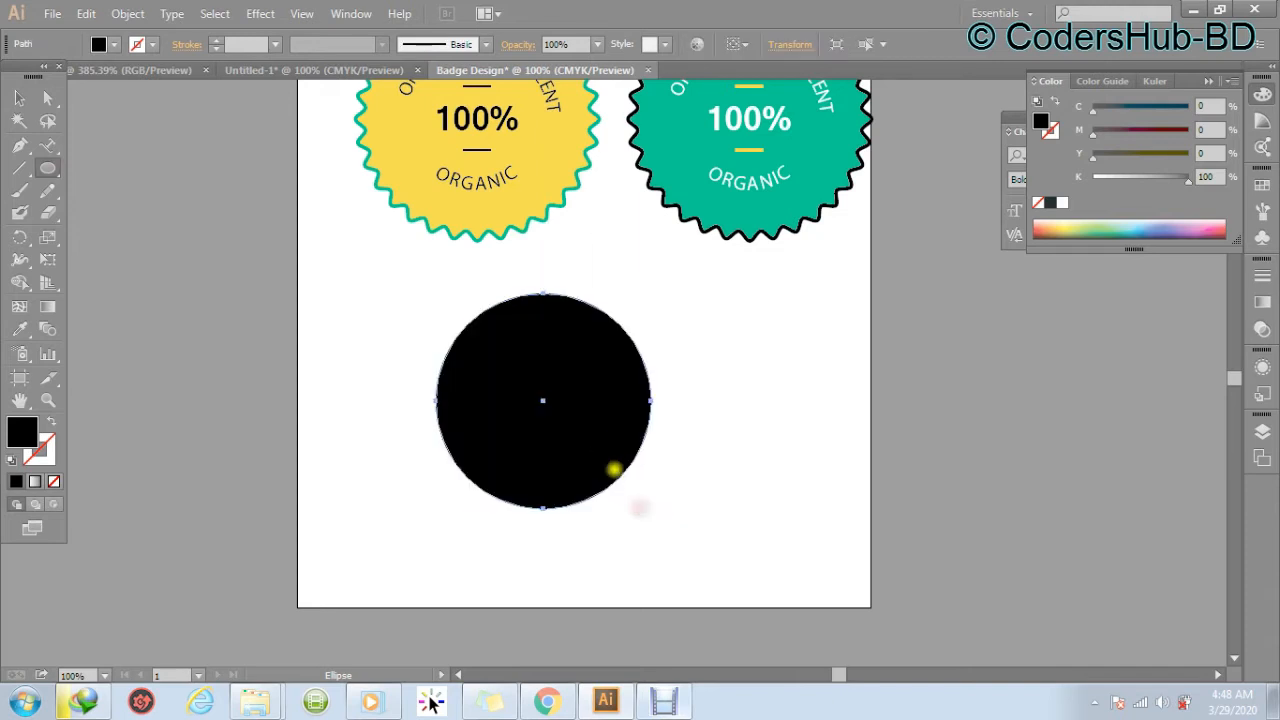
Move the black circle slightly further into the empty area beneath the two finished badges.
drag(536, 402, 581, 450)
drag(744, 436, 777, 433)
drag(657, 445, 664, 466)
key(Delete)
click(19, 97)
click(703, 443)
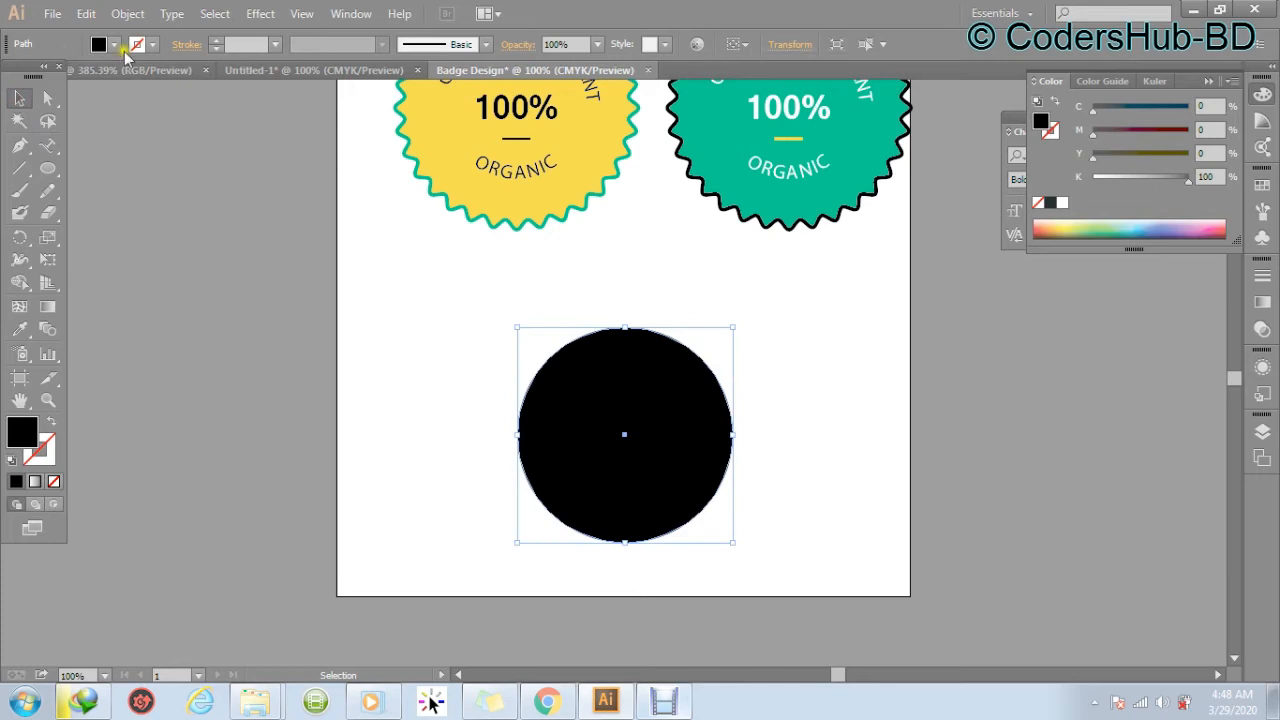
Swap the circle's fill and stroke to give it no fill and a black outline, and enlarge it from its centre.
click(630, 393)
click(49, 424)
click(839, 455)
drag(829, 440, 788, 421)
click(689, 369)
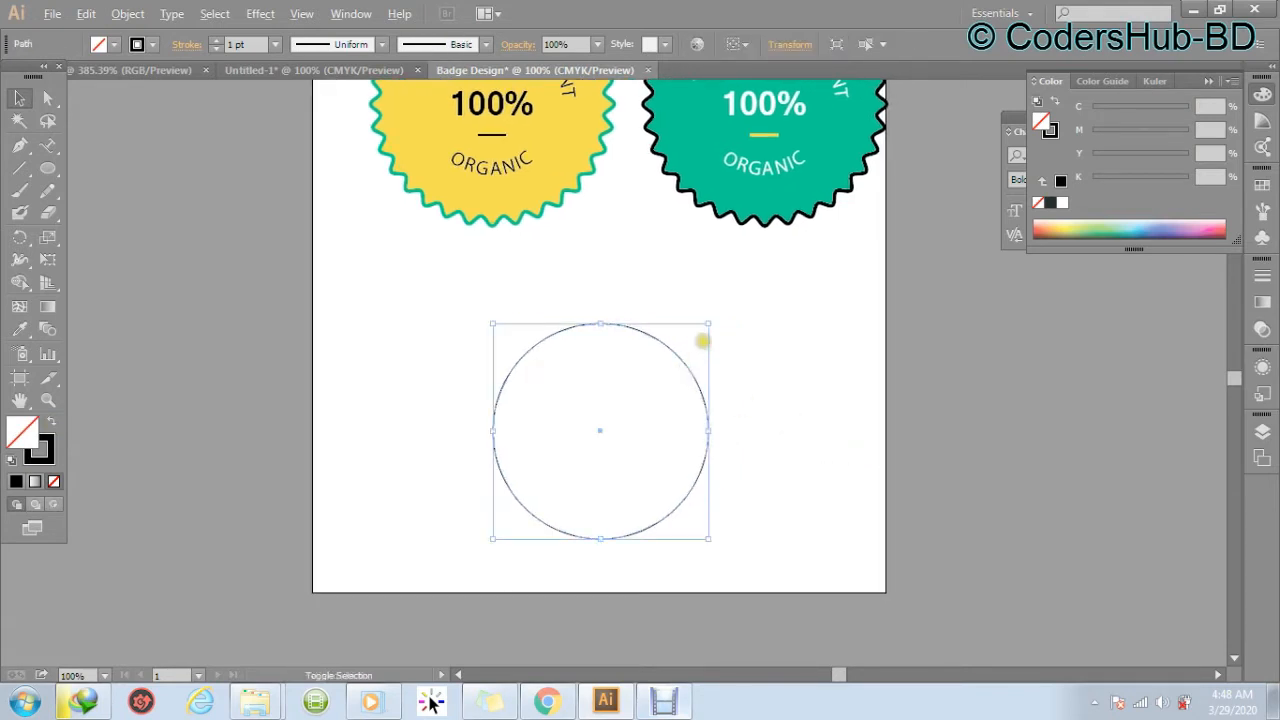
drag(707, 323, 734, 298)
Duplicate the outlined circle and place the copy beside it, overlapping the artboard's edge.
click(836, 360)
click(586, 296)
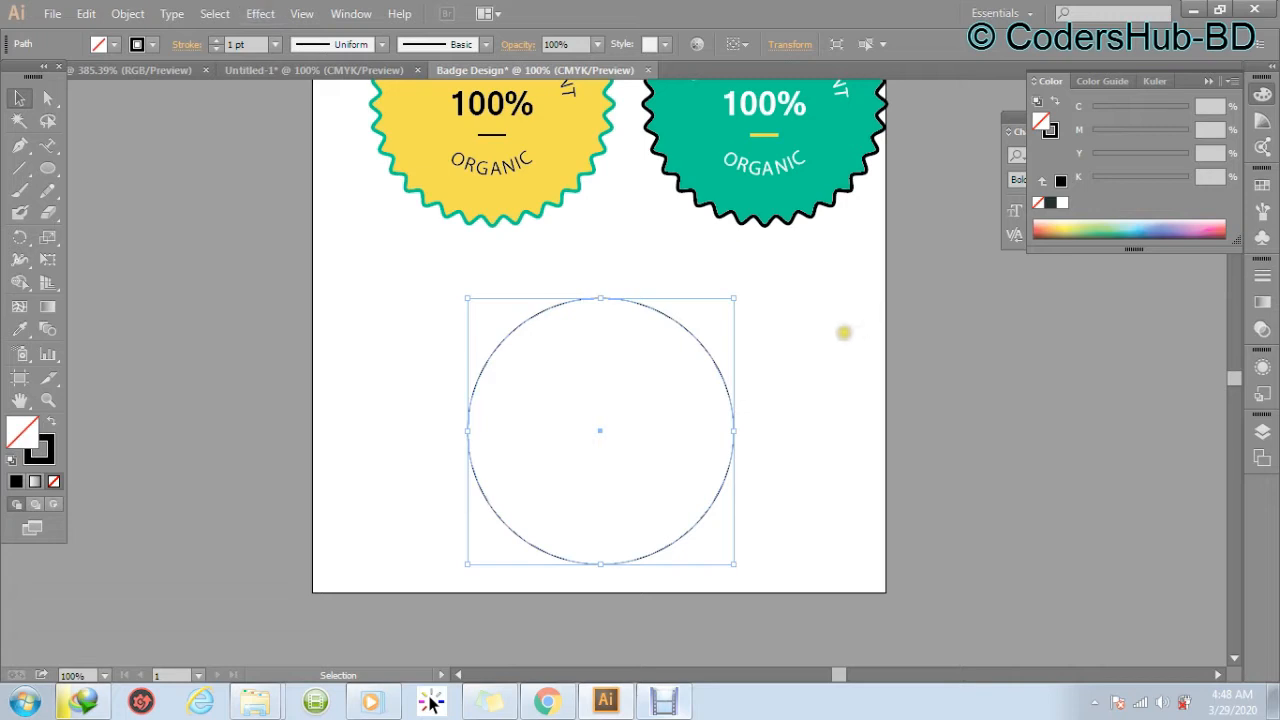
click(826, 334)
click(701, 341)
key(a)
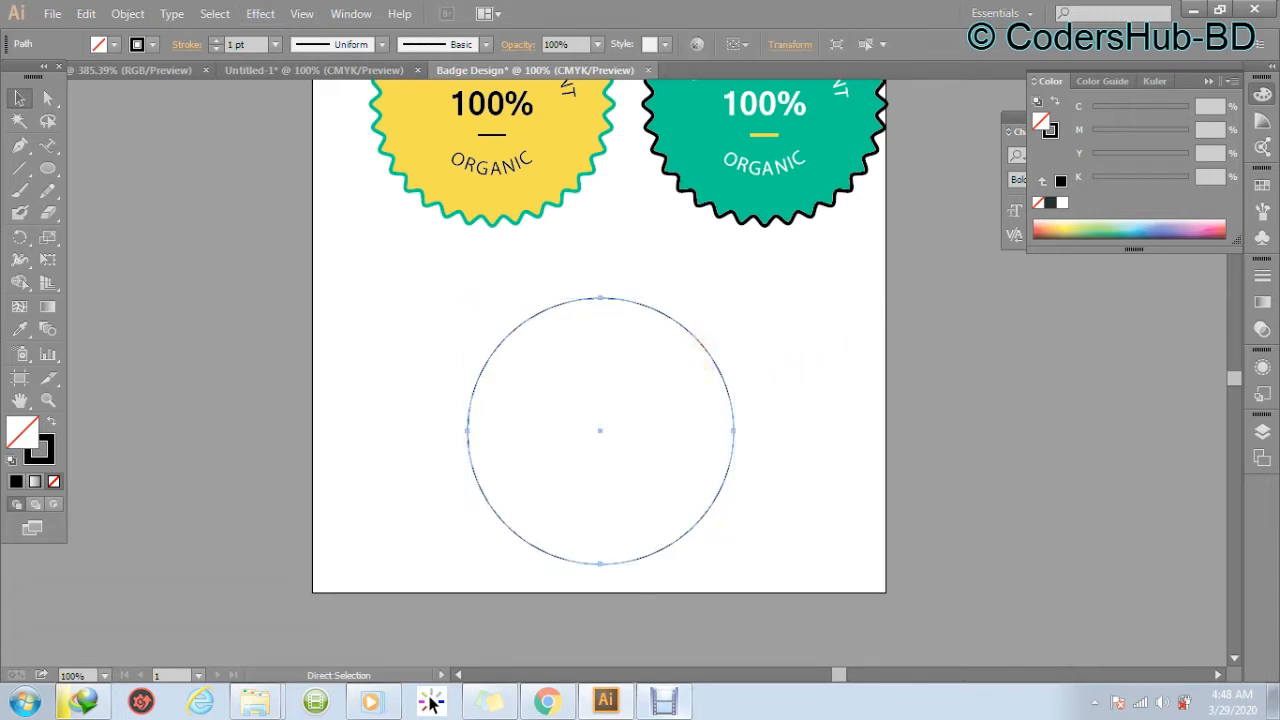
key(v)
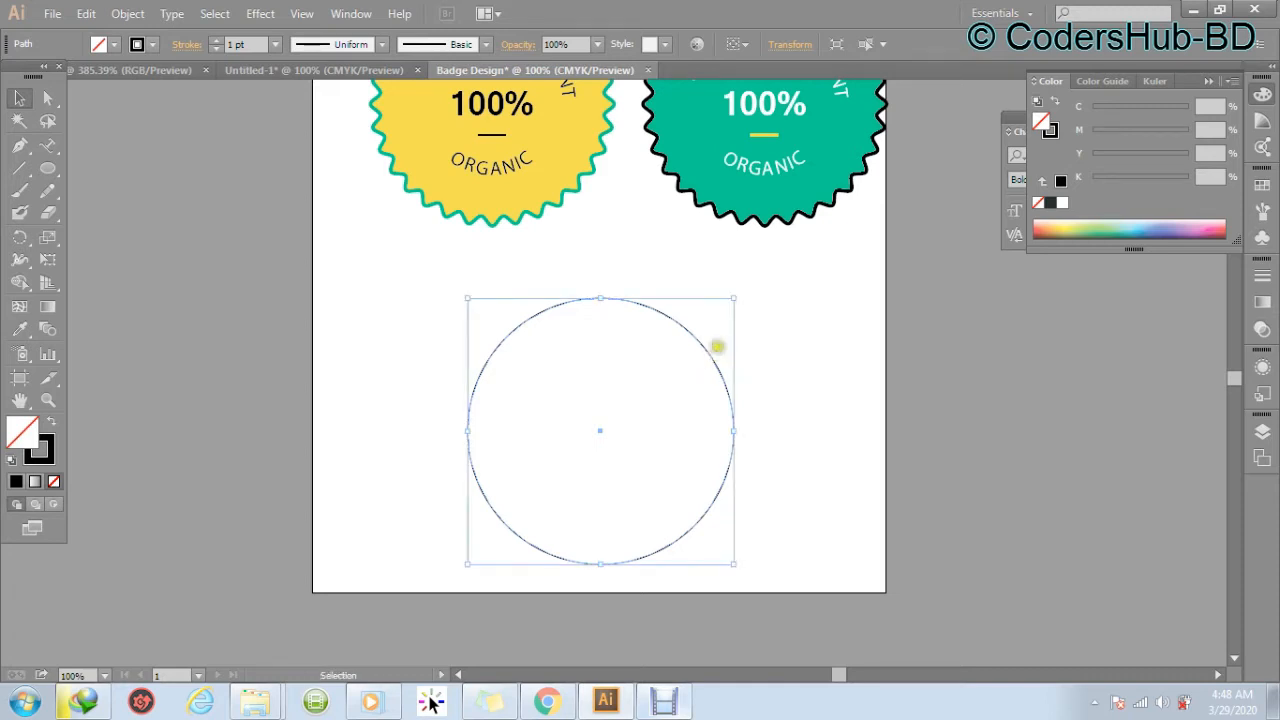
key(a)
key(v)
drag(708, 349, 1027, 347)
Create a smaller concentric copy of the original circle inside it.
click(730, 308)
click(697, 342)
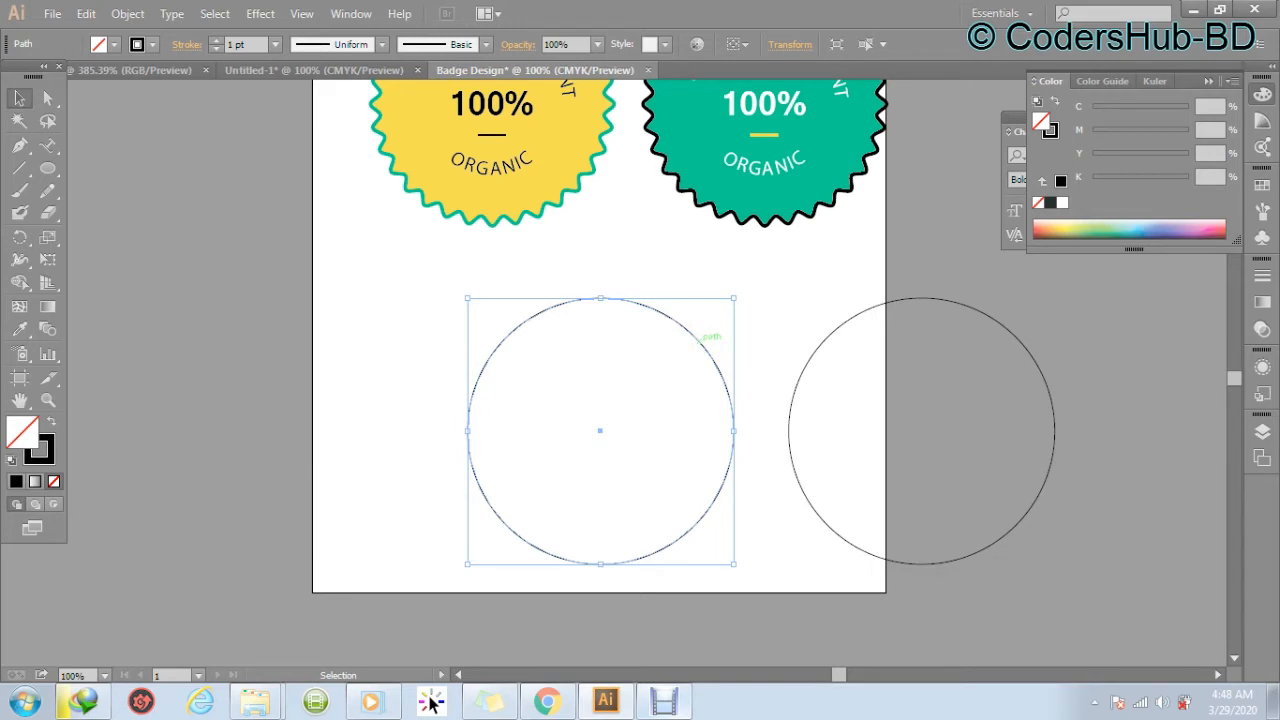
key(a)
key(ctrl)
drag(730, 298, 770, 342)
click(751, 307)
key(space)
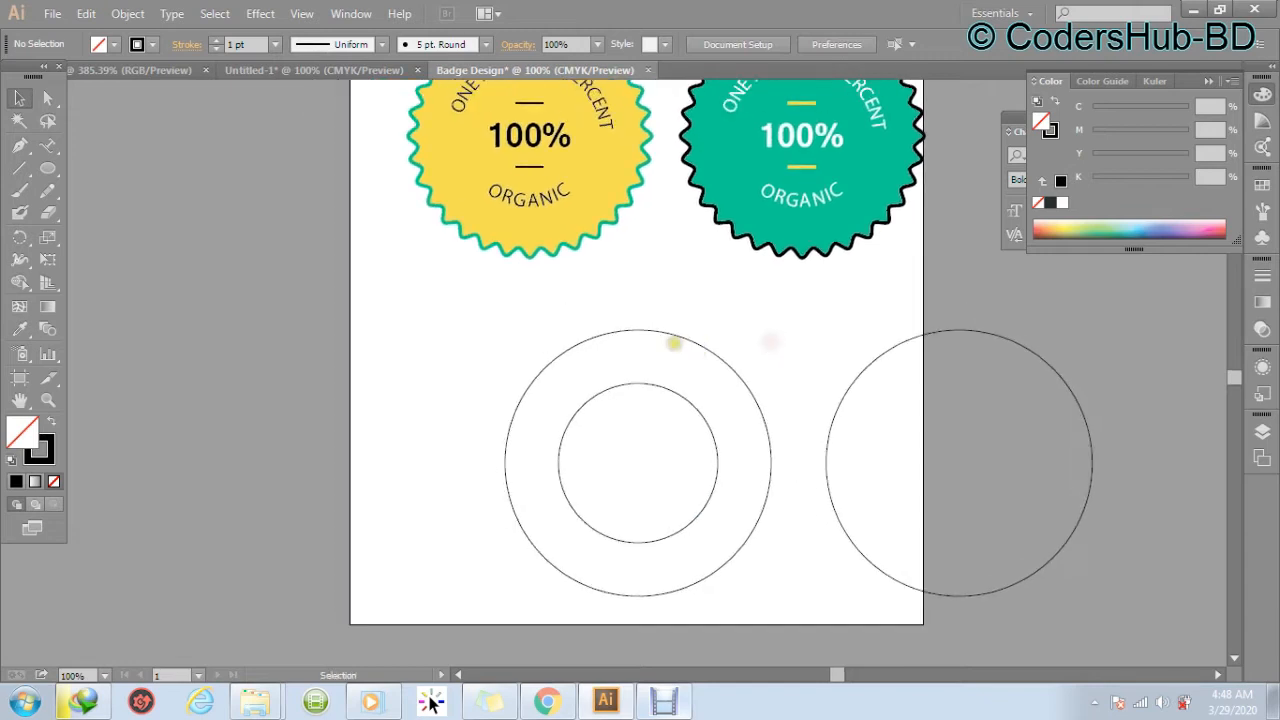
Apply a Zig Zag effect to the outer circle with an absolute size of 7 px, 5 ridges per segment and smooth points.
click(676, 338)
click(268, 12)
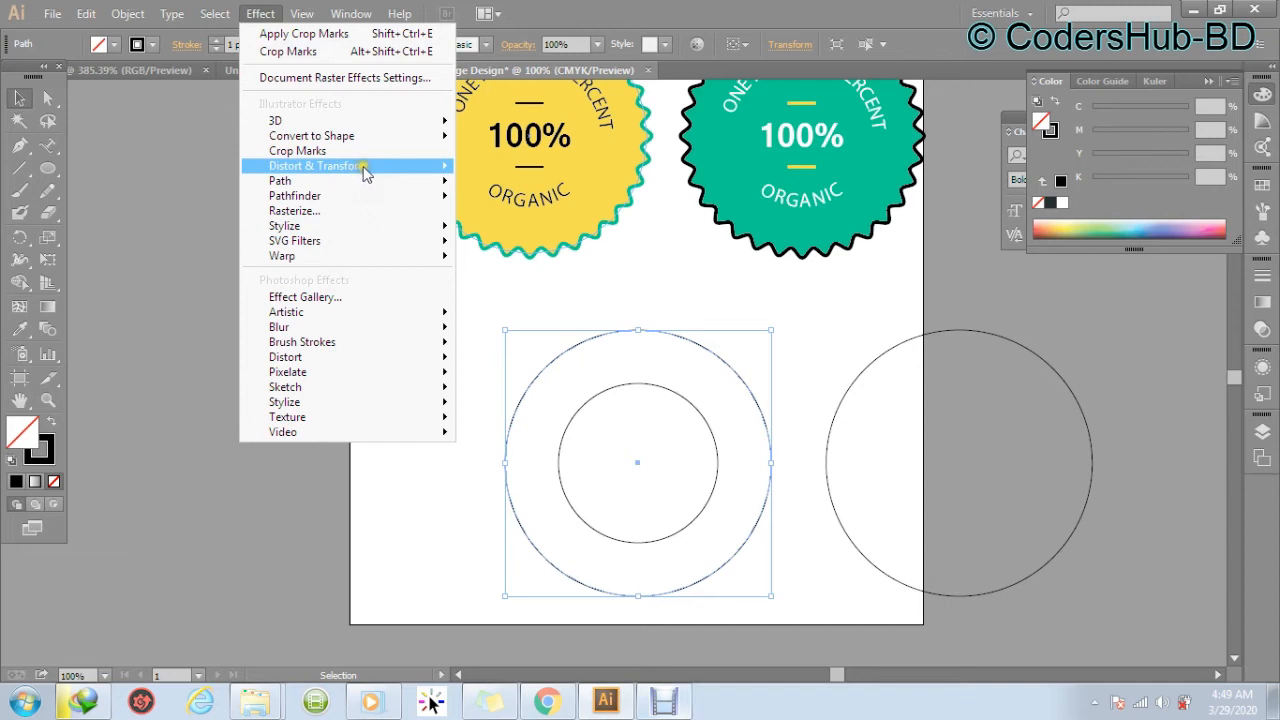
mouse_move(426, 168)
click(522, 290)
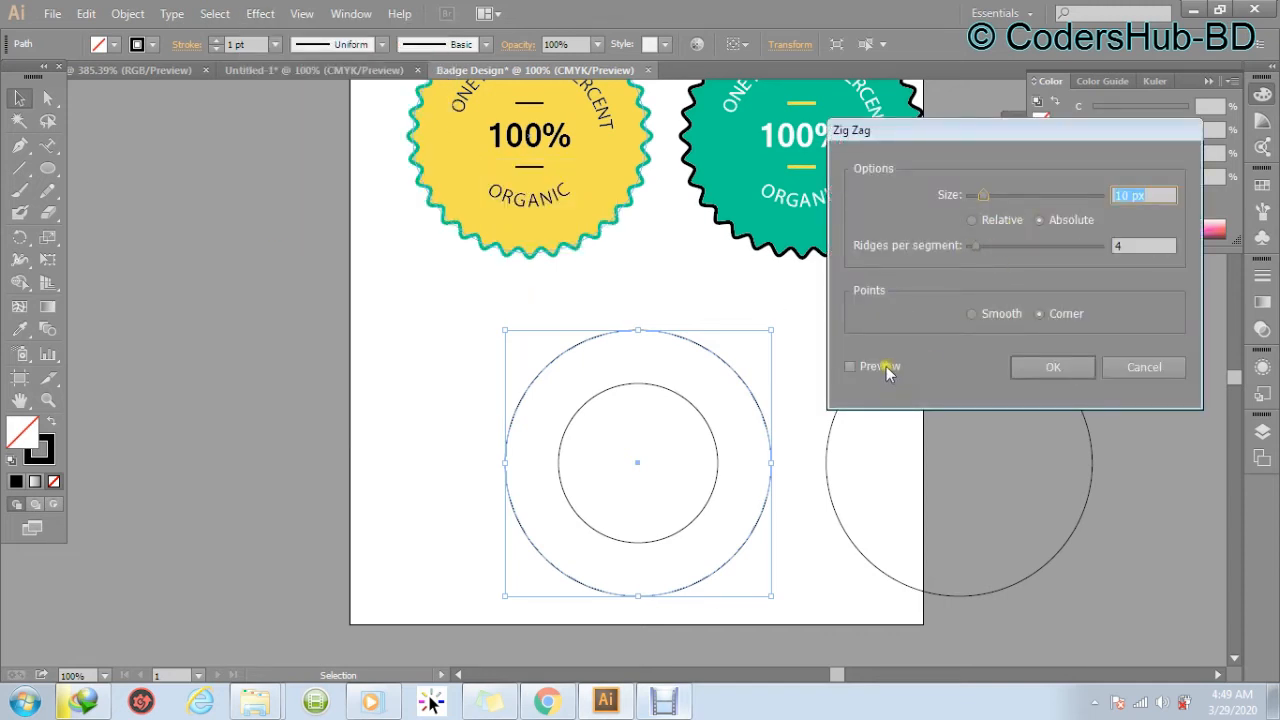
click(850, 367)
drag(985, 196, 981, 198)
click(972, 314)
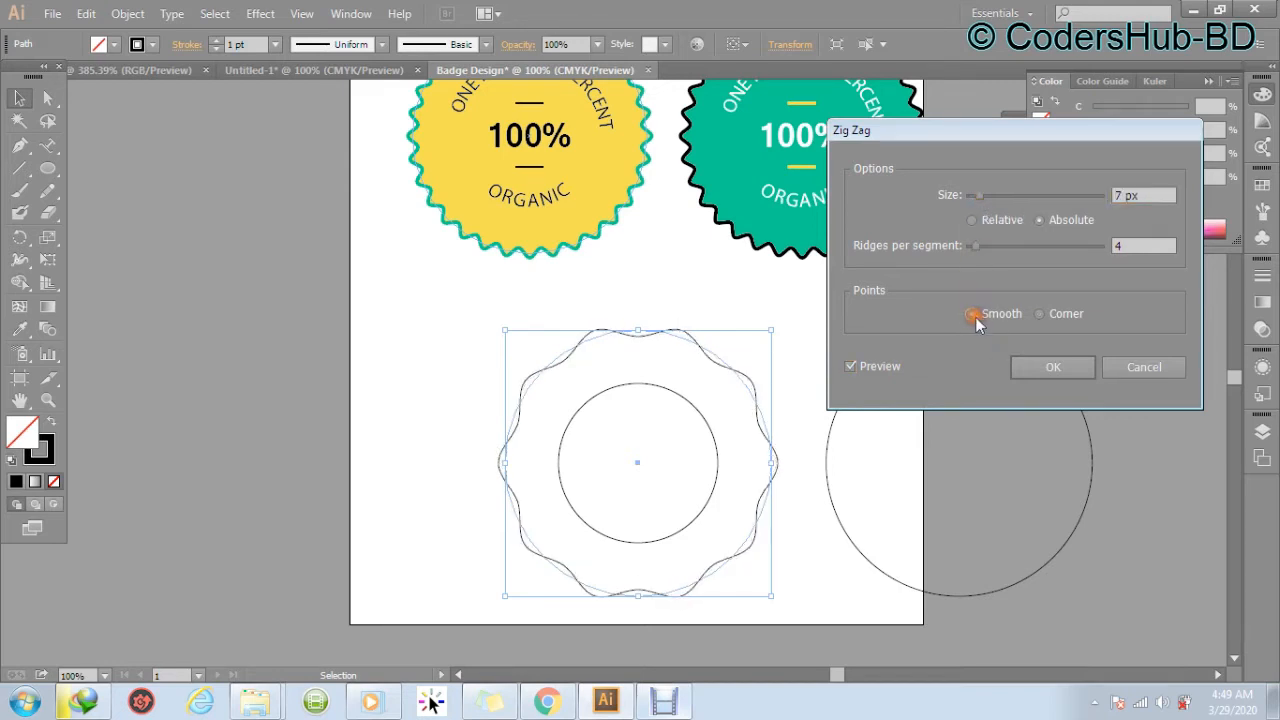
drag(970, 248, 975, 247)
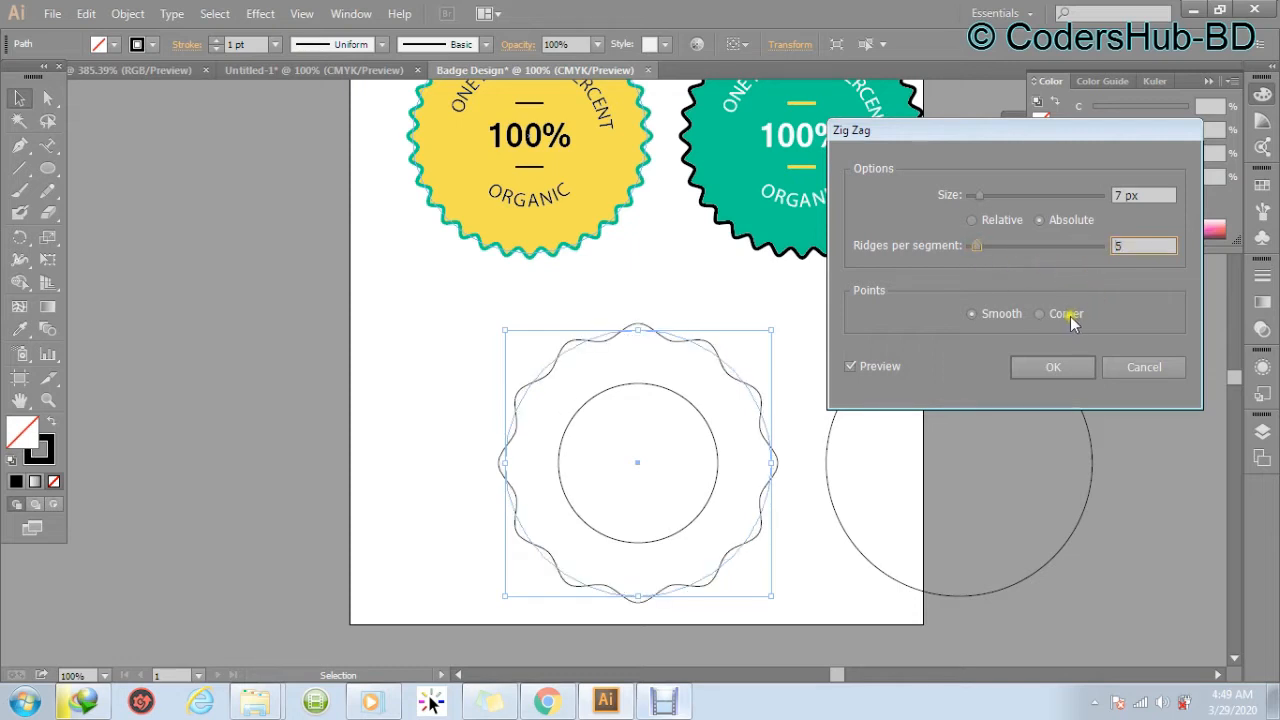
click(1037, 366)
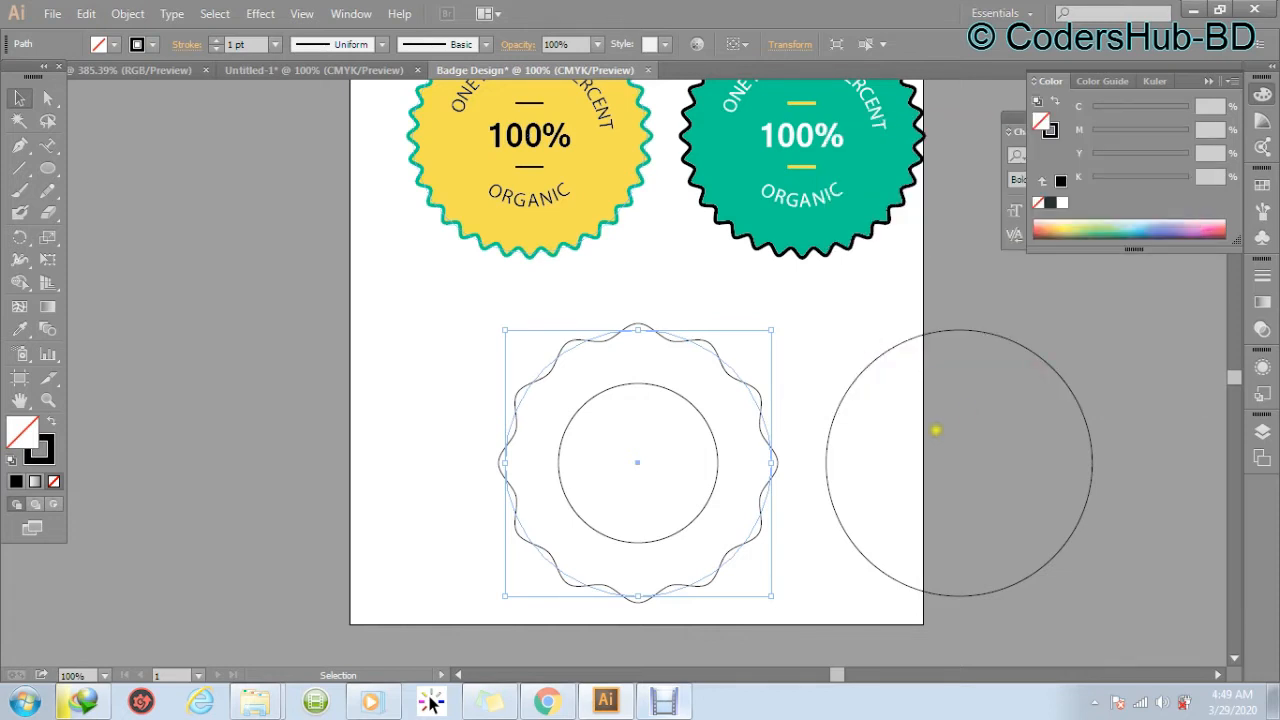
Shrink the inner circle slightly about its centre.
click(800, 349)
drag(738, 437, 714, 403)
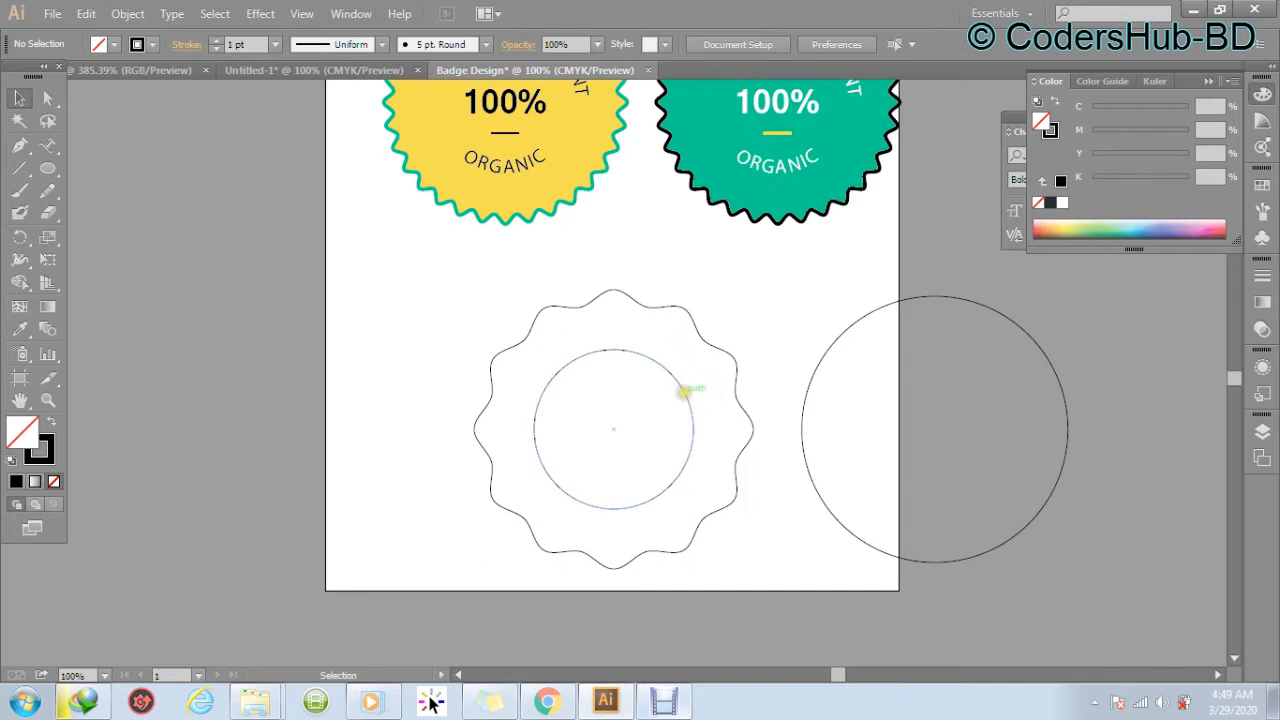
click(683, 392)
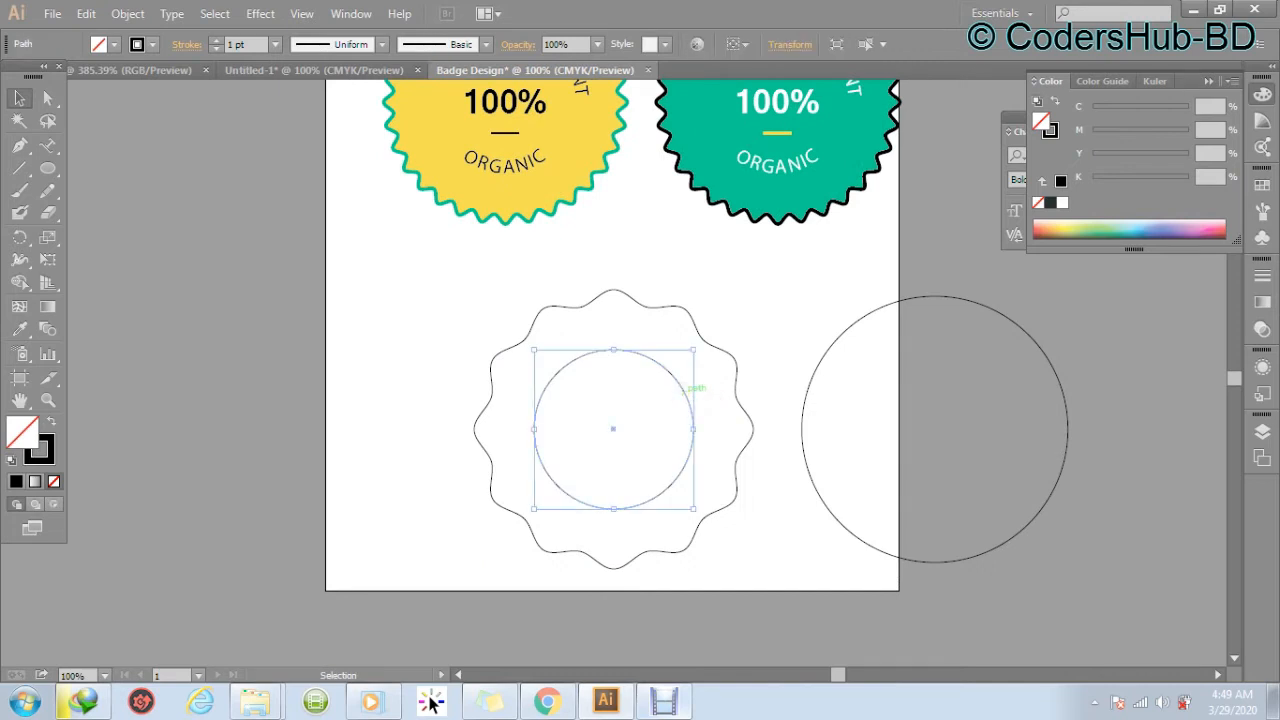
drag(695, 350, 688, 355)
click(803, 306)
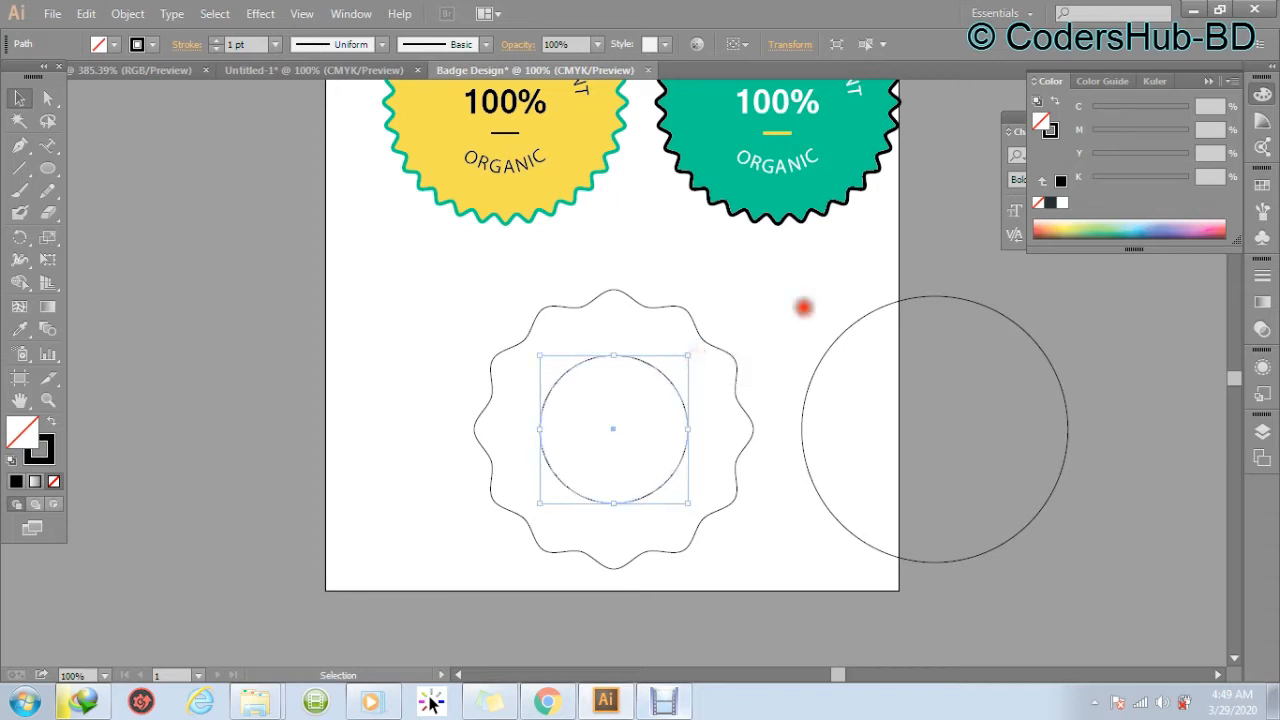
click(637, 361)
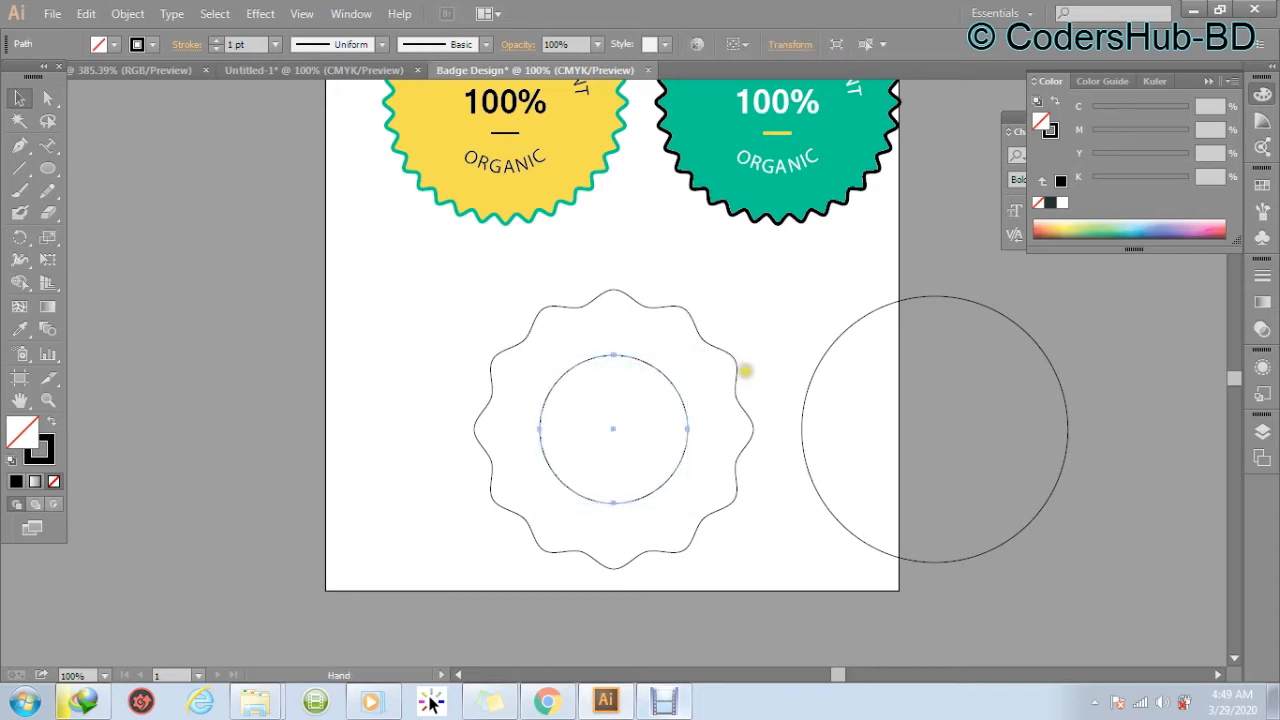
Add a three-line text block reading 100%, ONE HUNDRED PERCENT and ORGANIC, and move it off the artboard.
drag(744, 370, 808, 486)
click(438, 477)
key(t)
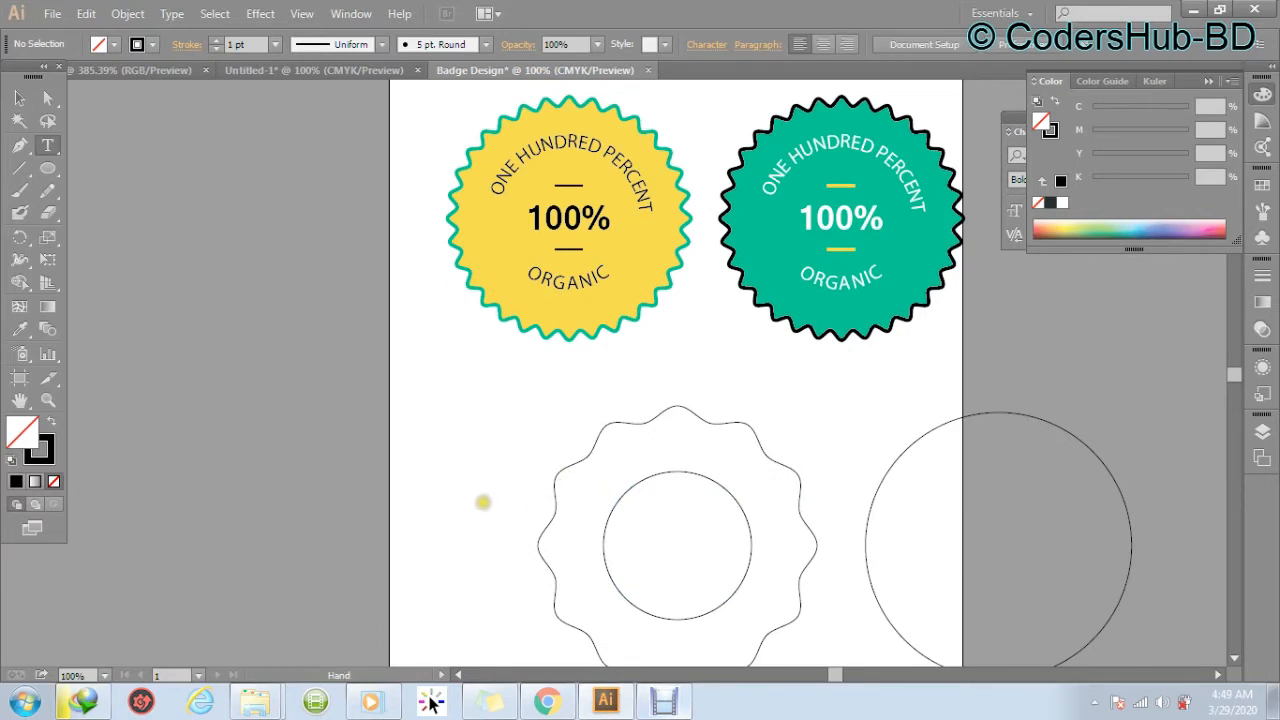
drag(483, 503, 680, 431)
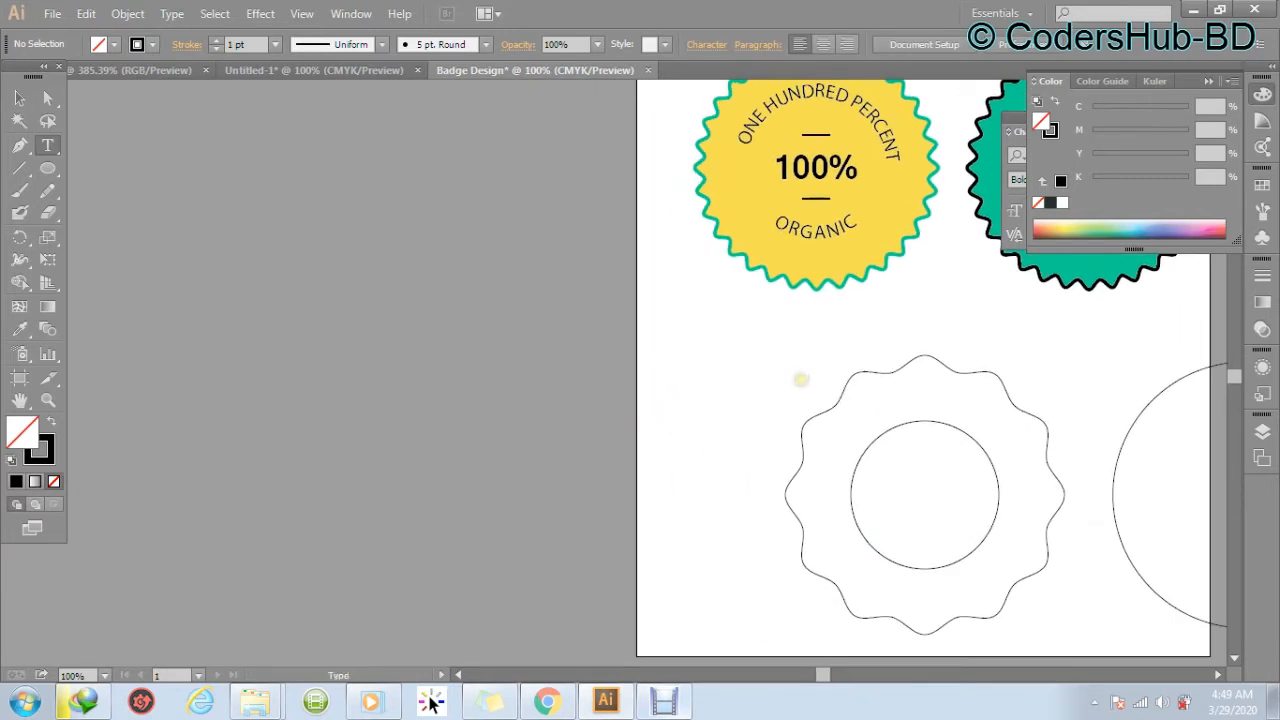
click(801, 379)
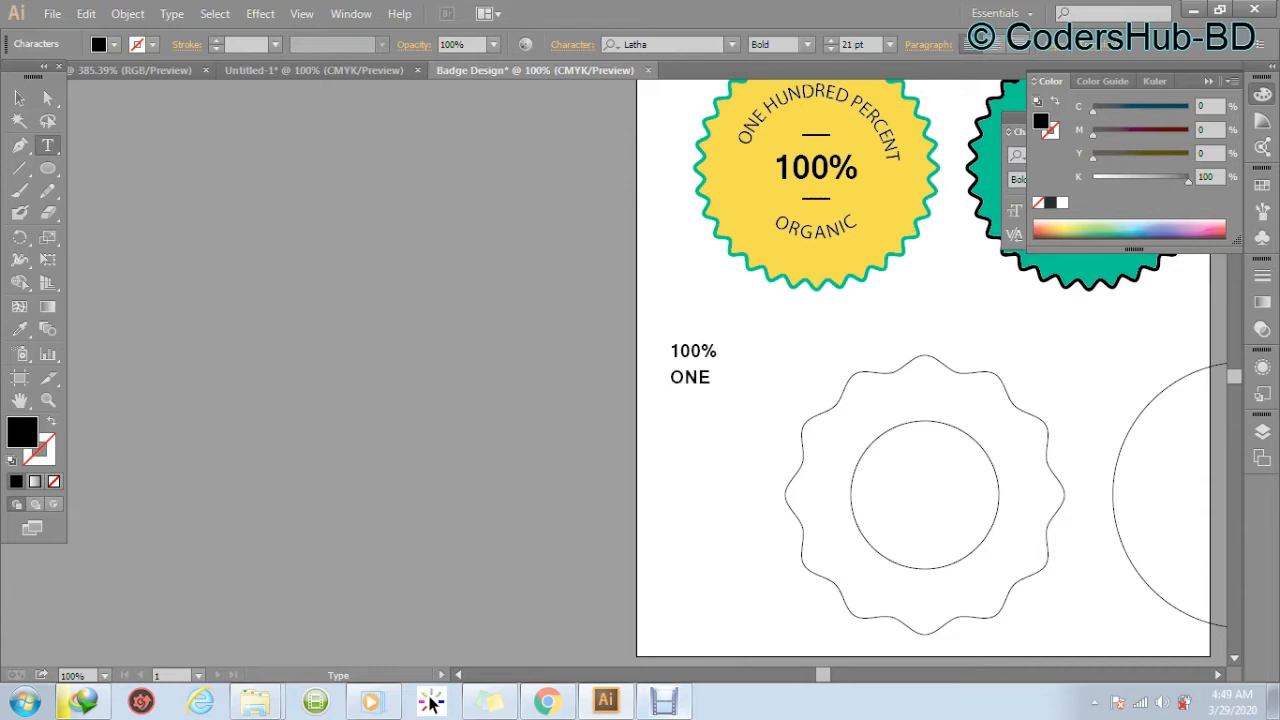
text(UNDRED PERCENT)
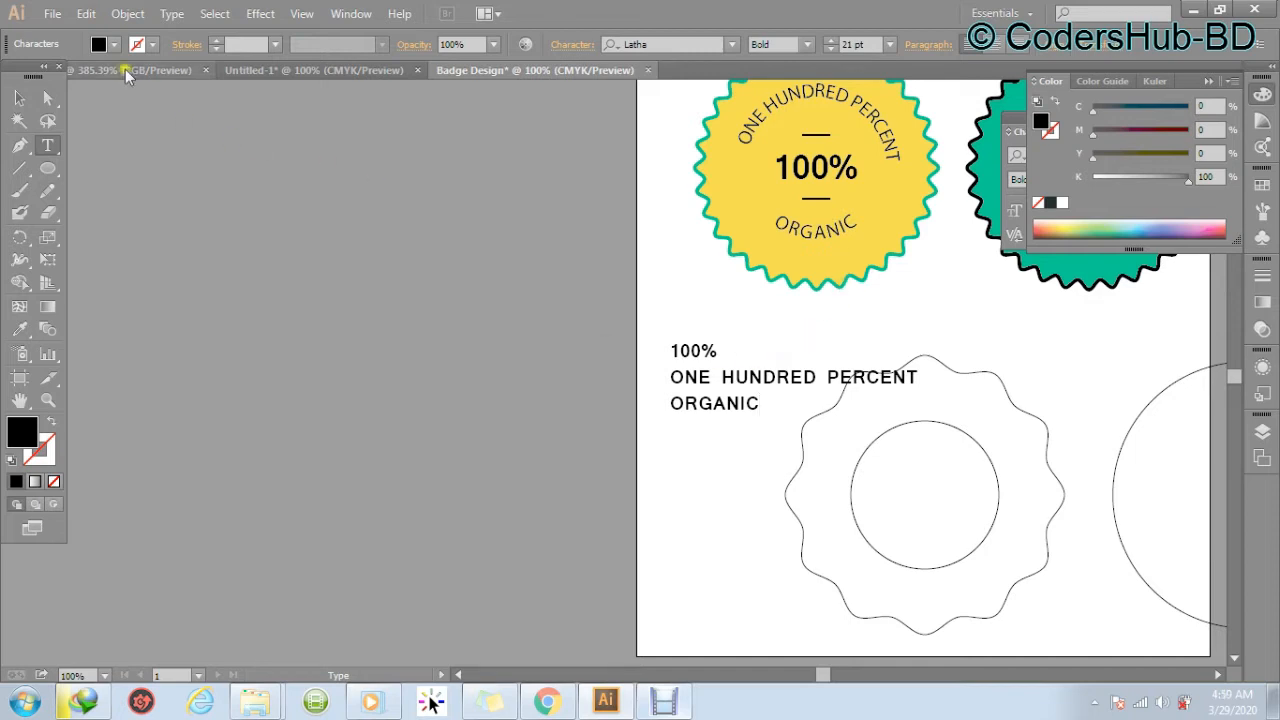
click(18, 97)
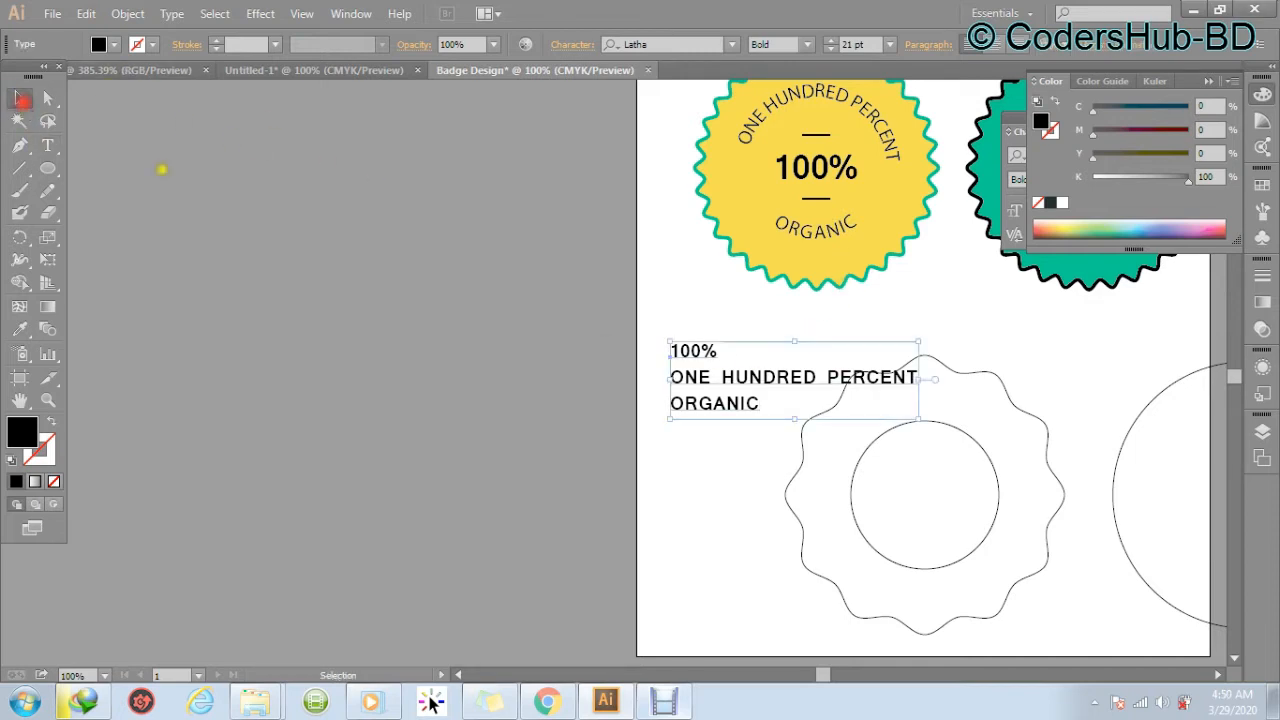
drag(725, 376, 360, 356)
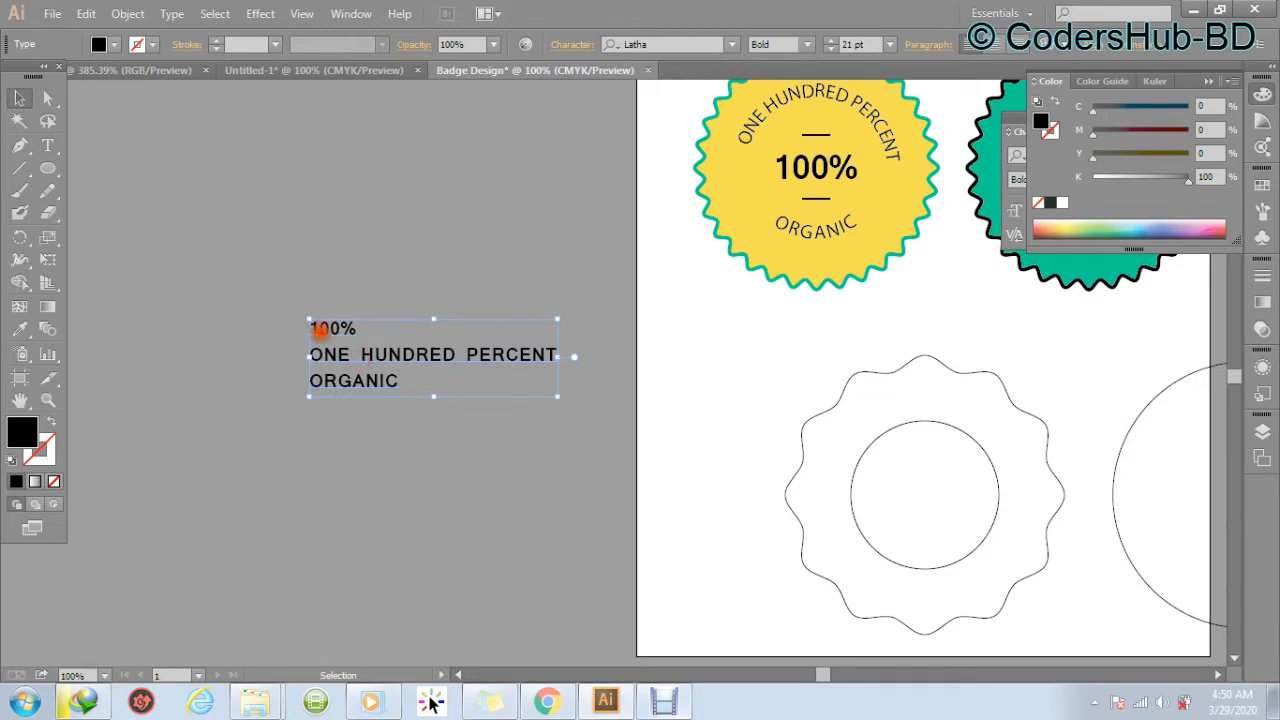
Try to transfer the 100% line from the text block onto the inner circle as type on a path.
triple_click(318, 331)
key(BackSpace)
ctrl+click(509, 251)
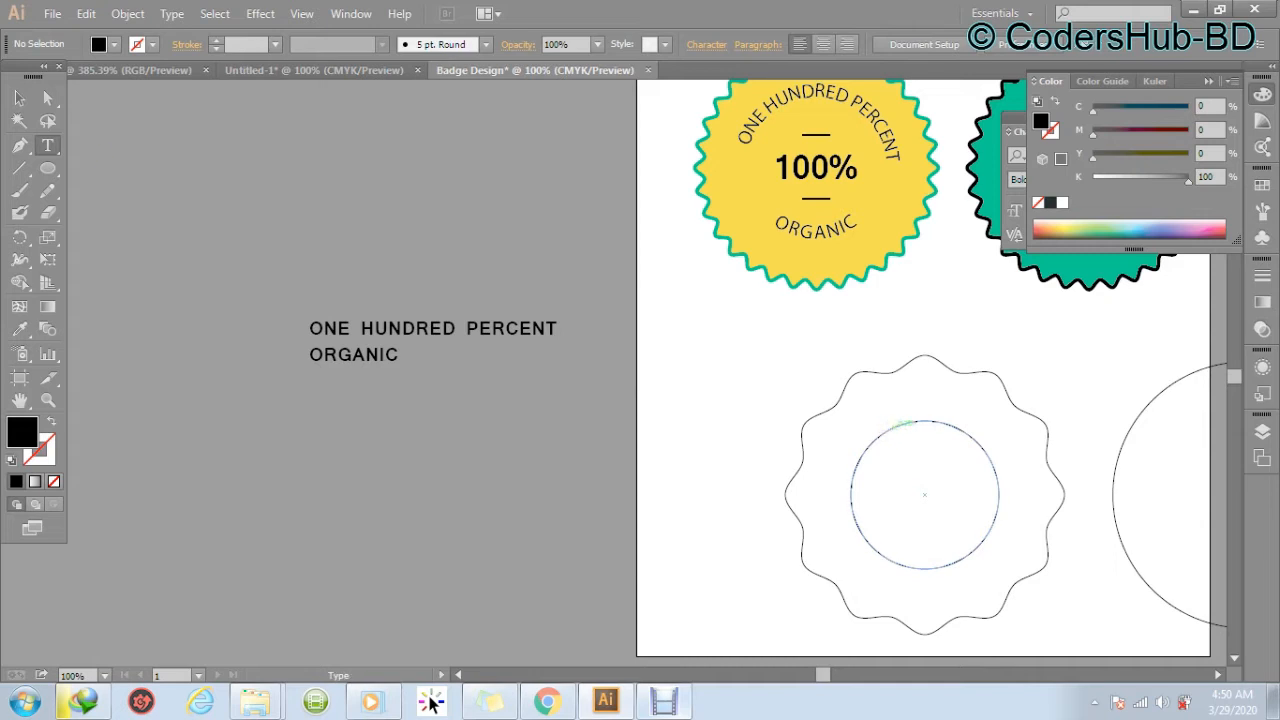
drag(61, 146, 128, 190)
click(895, 423)
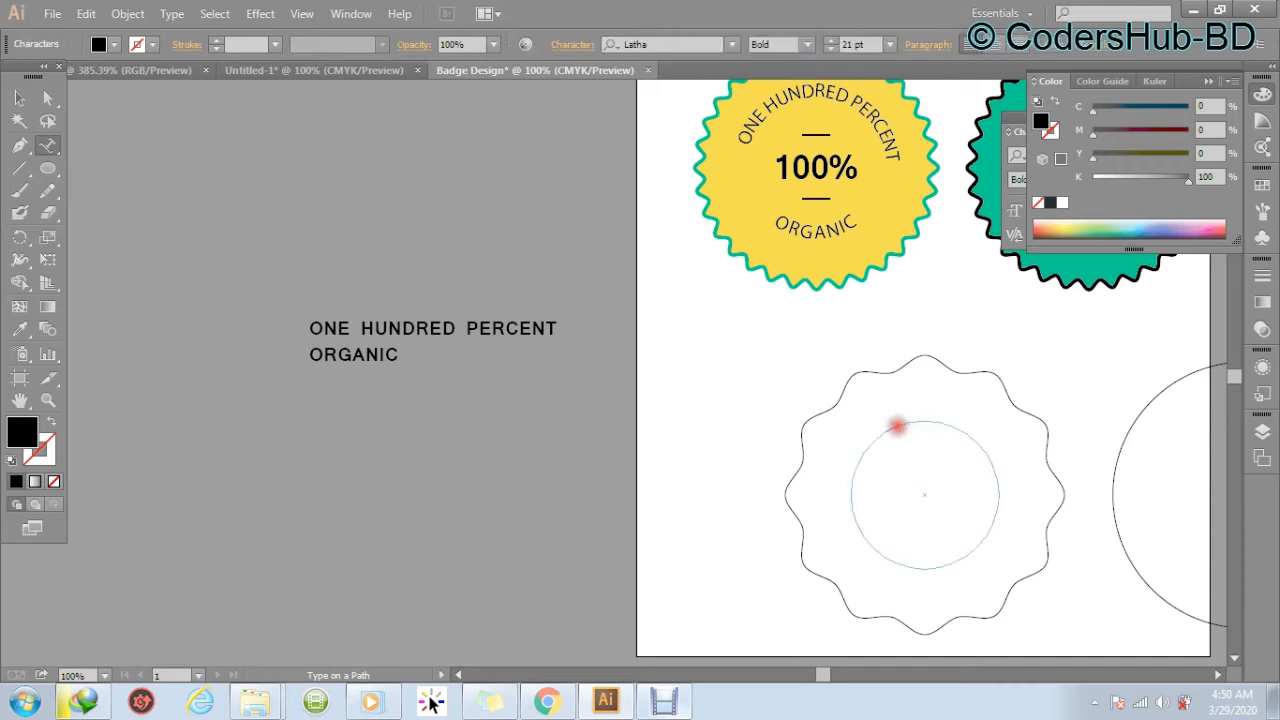
text(100%)
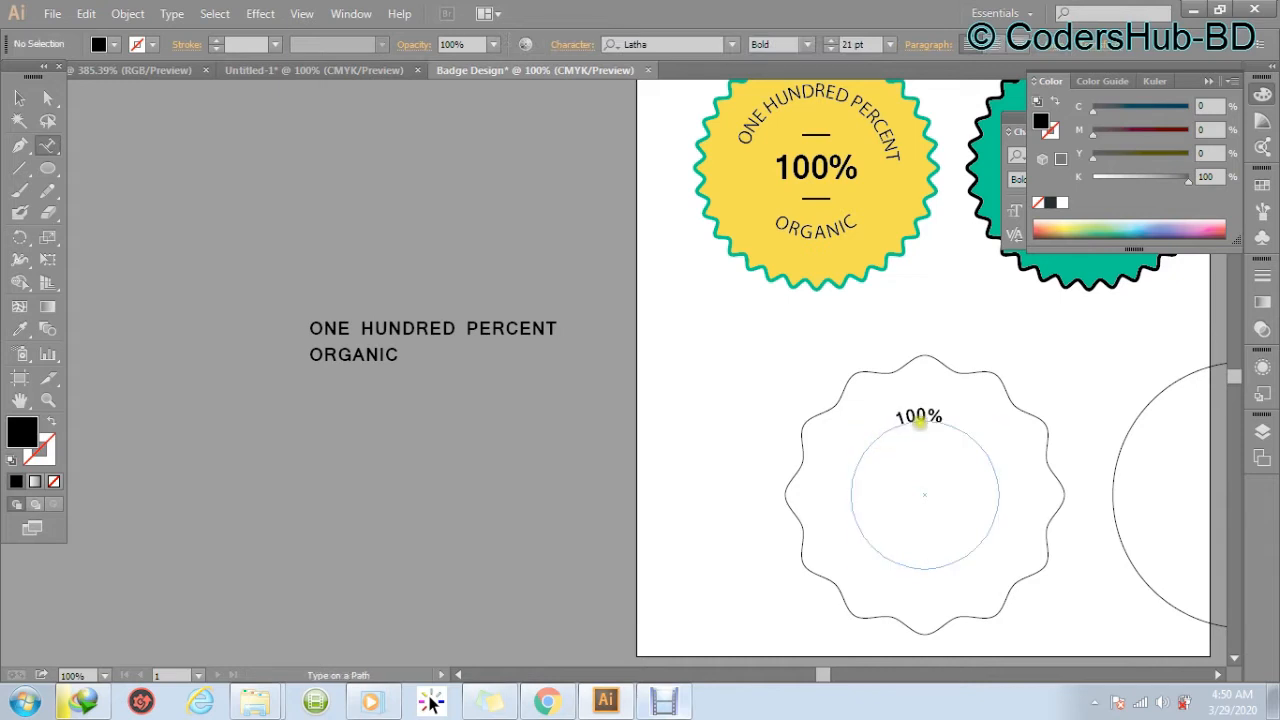
key(ctrl+z)
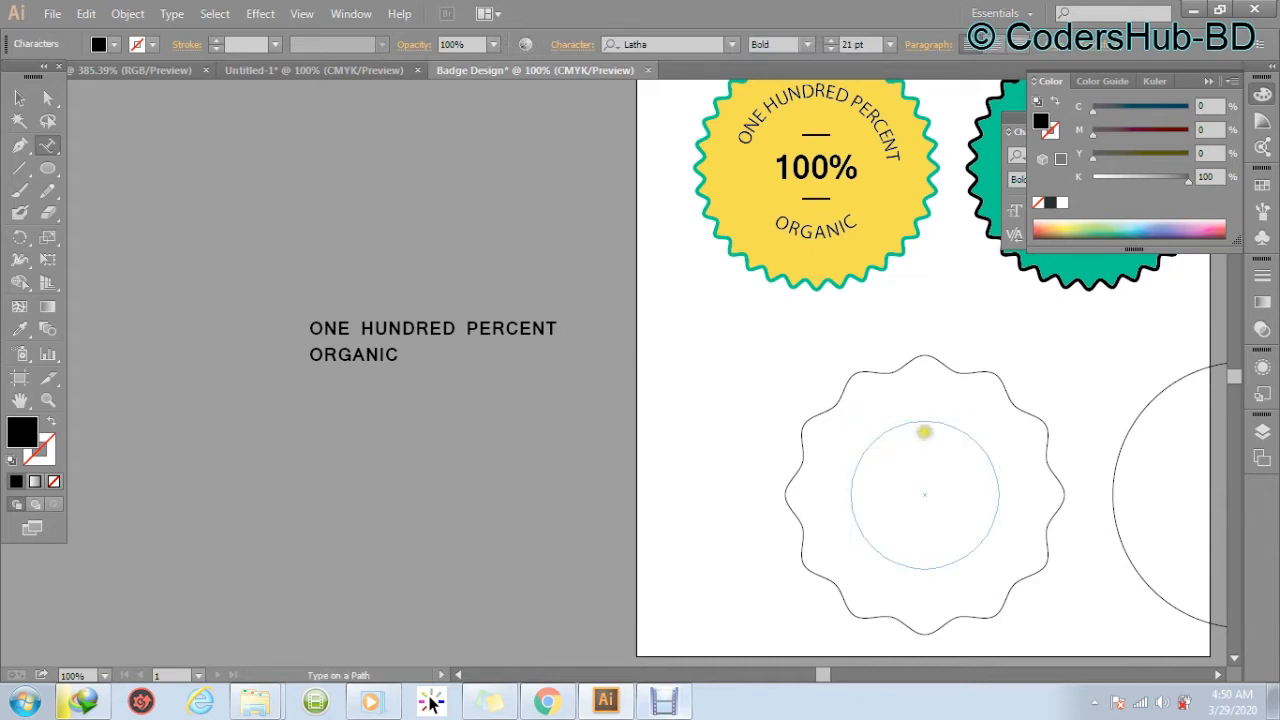
Undo the removal of the 100% line from the text block.
ctrl+click(354, 288)
click(348, 322)
key(ctrl+z)
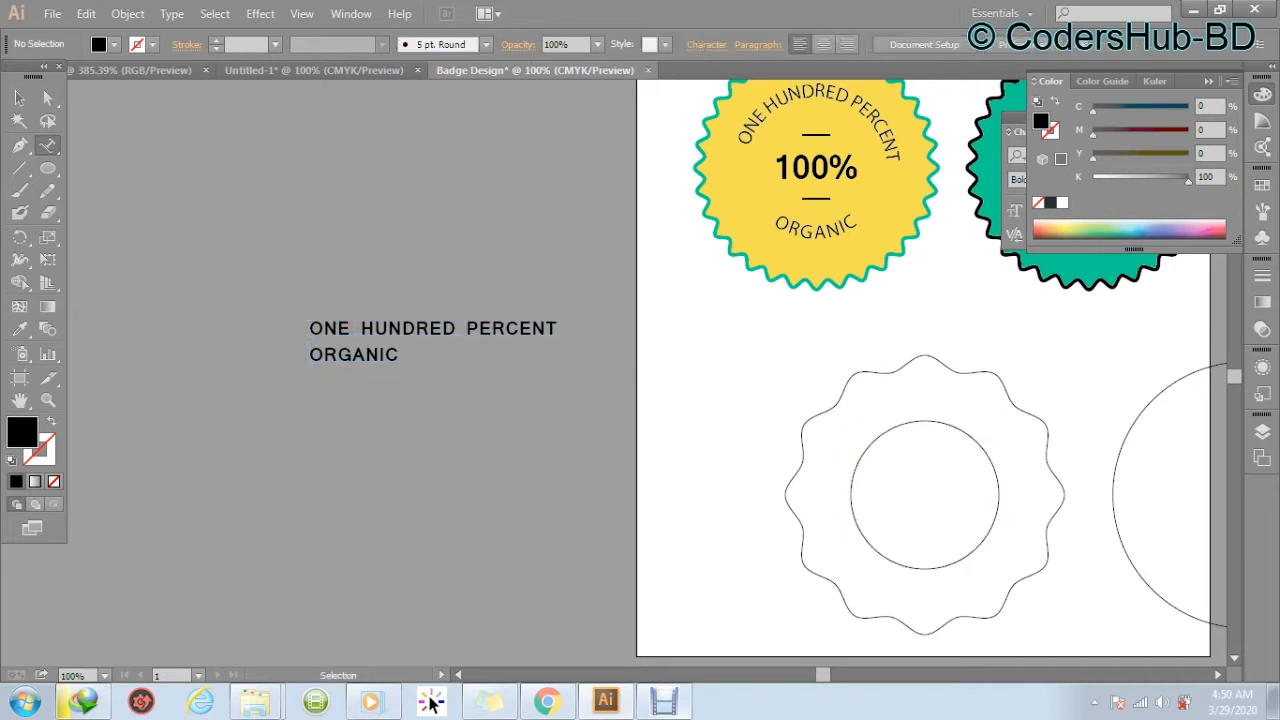
key(ctrl+z)
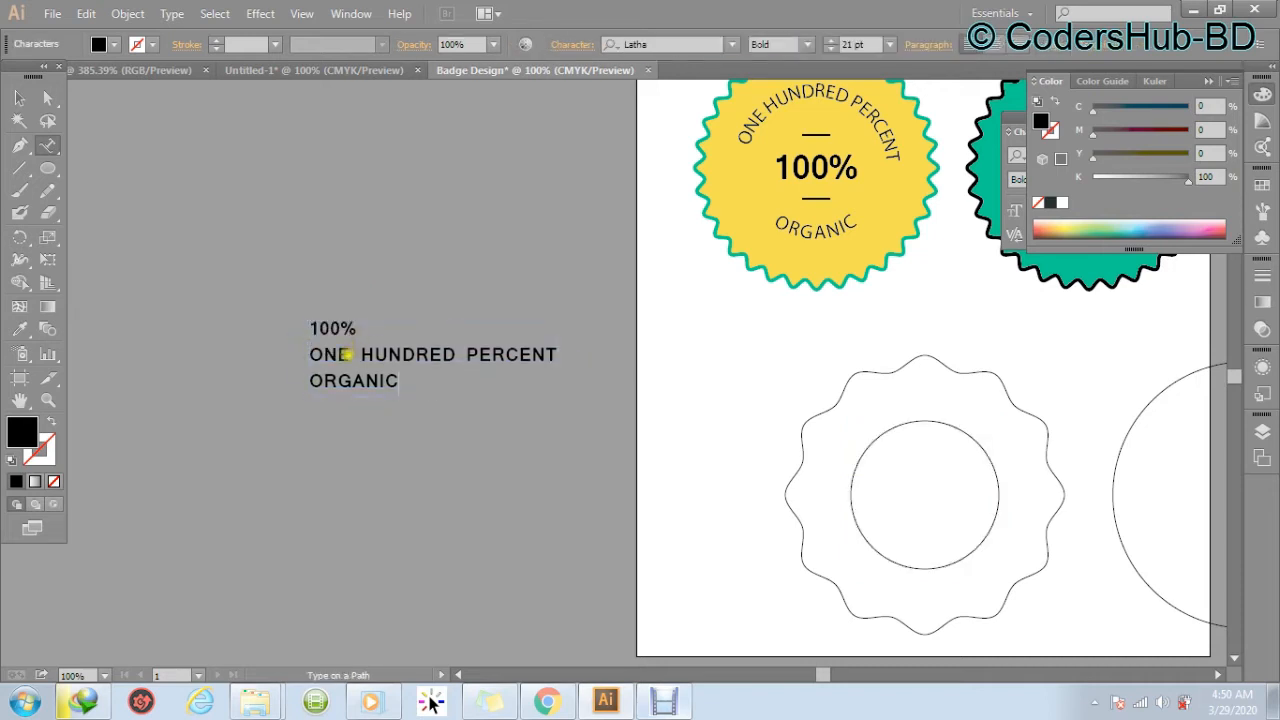
Transfer the ONE HUNDRED PERCENT line from the text block onto the inner circle as type on a path.
triple_click(345, 354)
key(ctrl+c)
key(BackSpace)
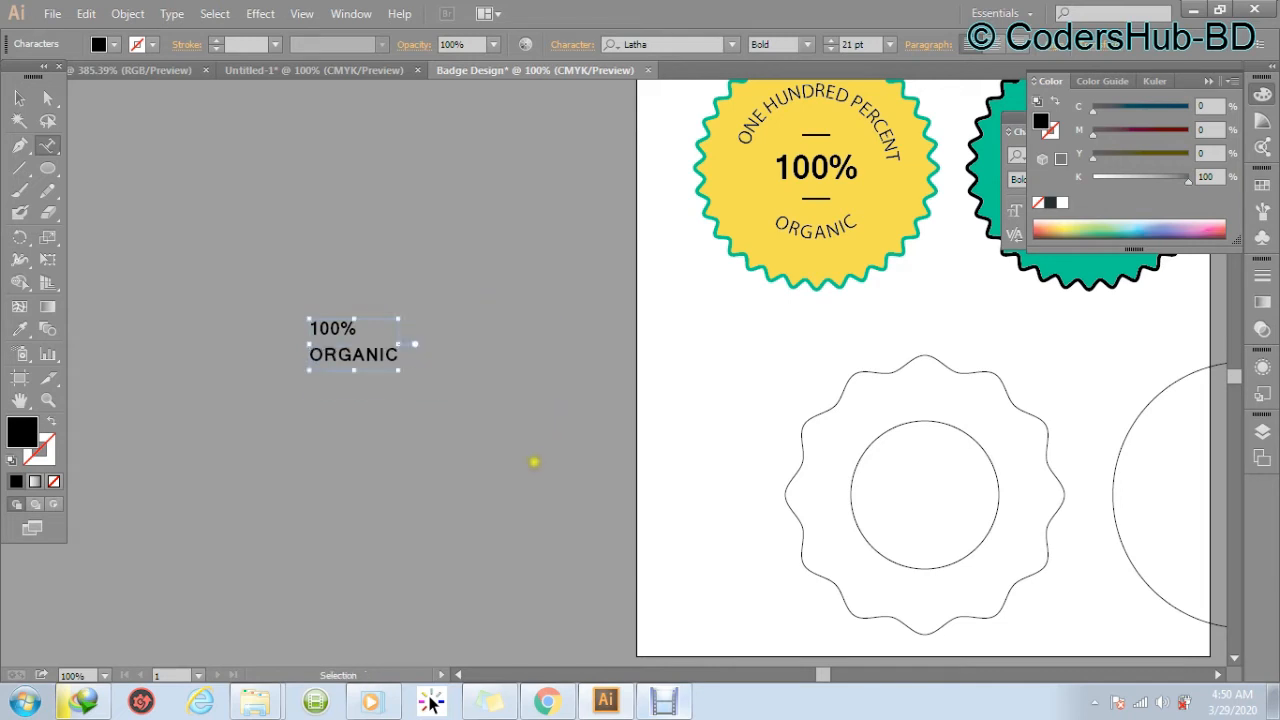
click(533, 461)
click(900, 428)
key(ctrl+v)
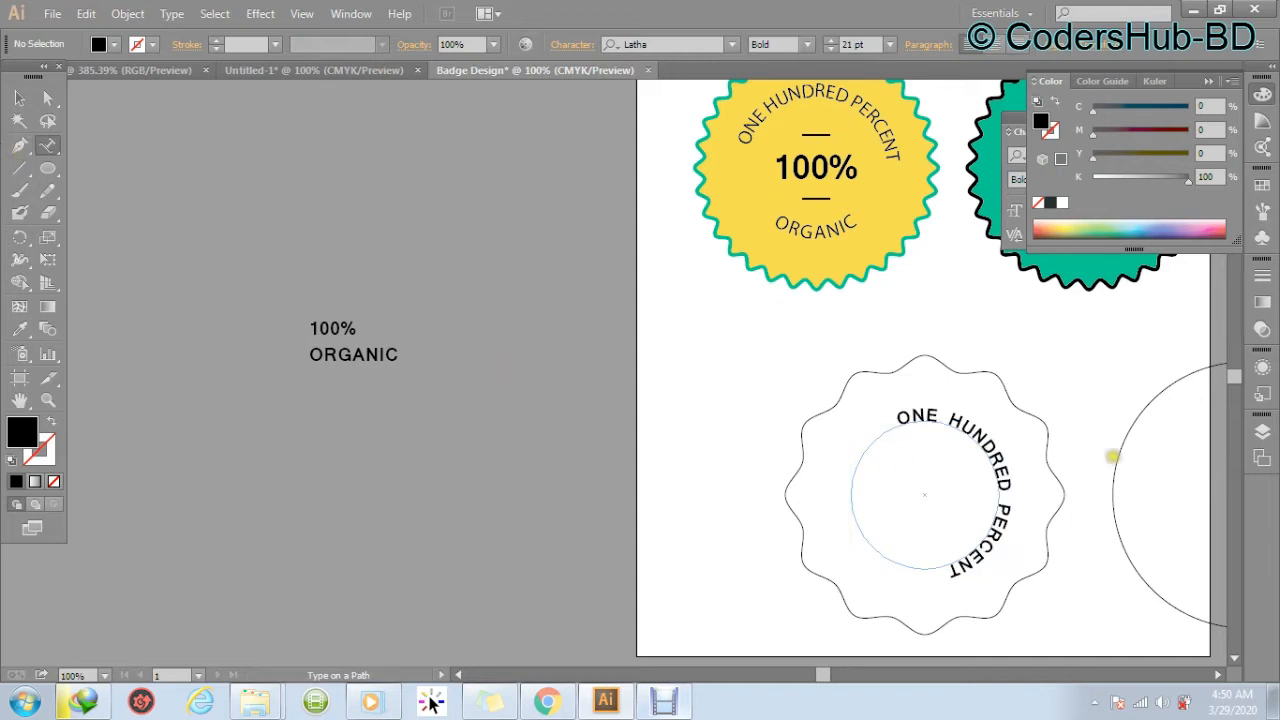
ctrl+click(887, 430)
Shift the ONE HUNDRED PERCENT text around its circular path so it arcs centrally over the top.
click(19, 98)
drag(851, 600, 594, 543)
drag(485, 253, 863, 572)
mouse_move(538, 266)
mouse_down()
mouse_move(501, 280)
mouse_move(550, 271)
mouse_move(519, 269)
mouse_up()
drag(745, 560, 797, 360)
click(900, 337)
scroll(686, 425, down, 3)
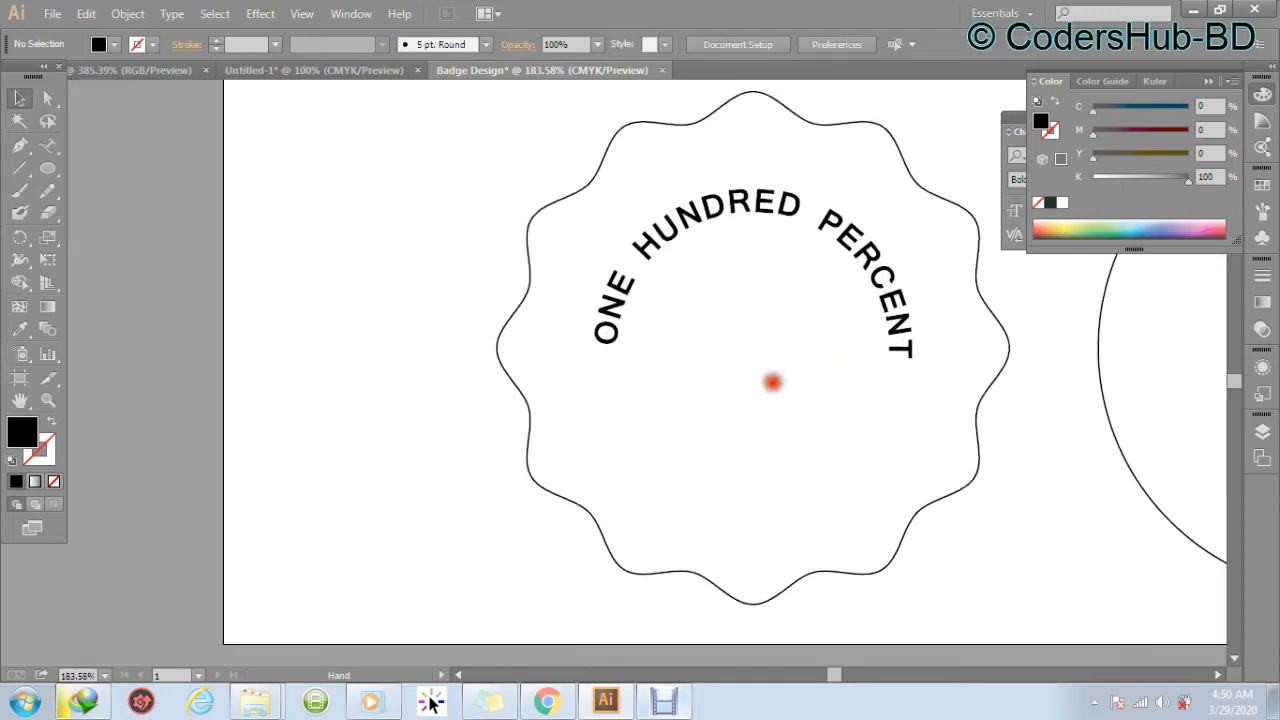
Resize the spare circle beside the scalloped badge, and delete it.
drag(489, 321, 604, 363)
click(928, 257)
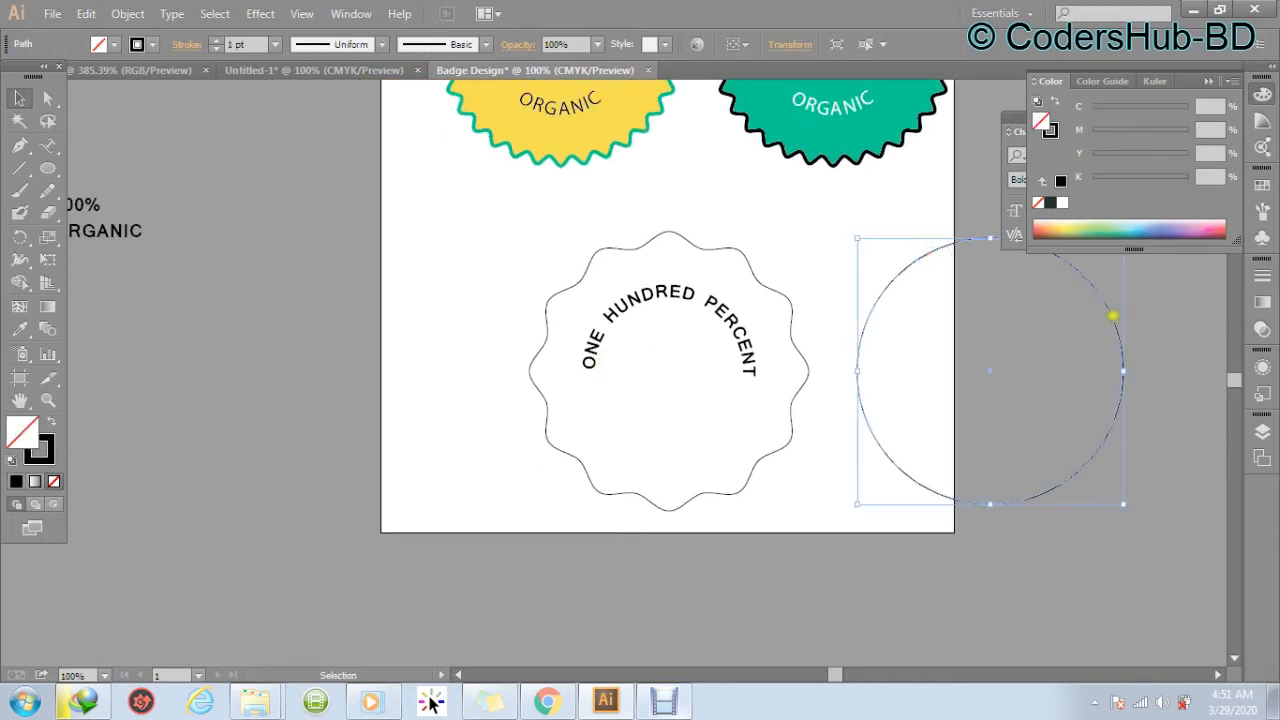
drag(856, 503, 904, 473)
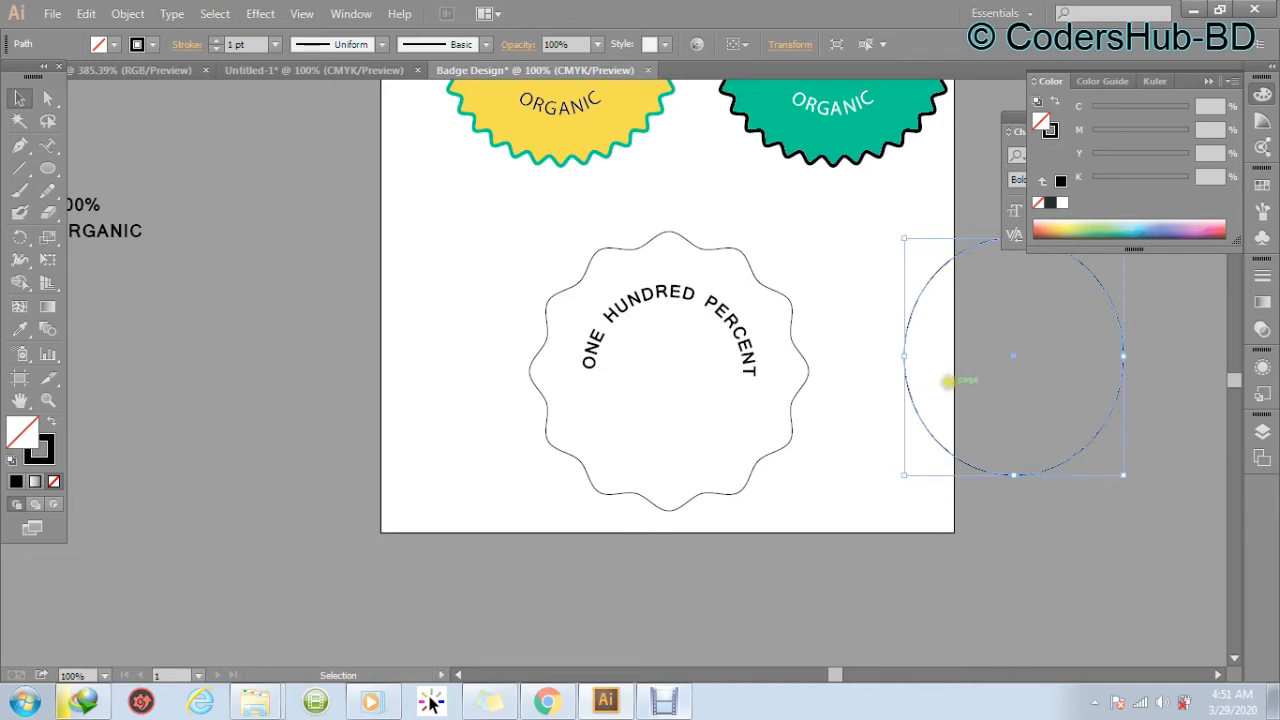
click(989, 377)
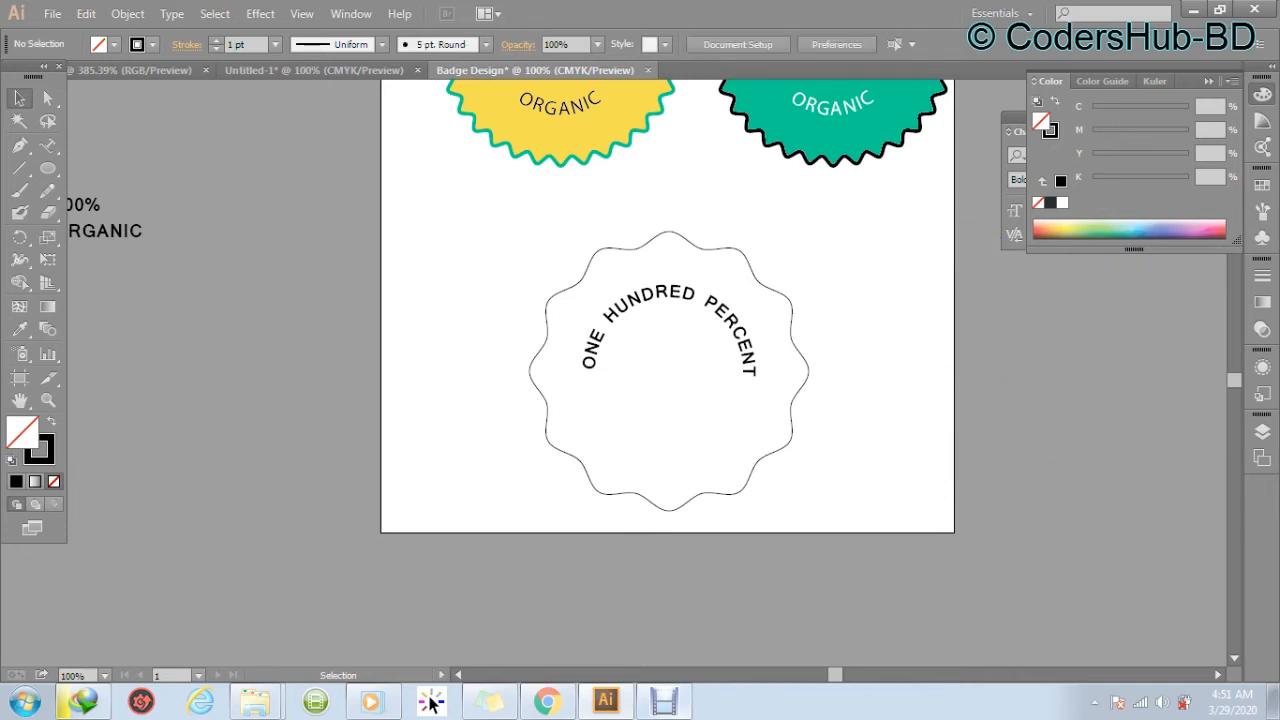
drag(594, 402, 689, 392)
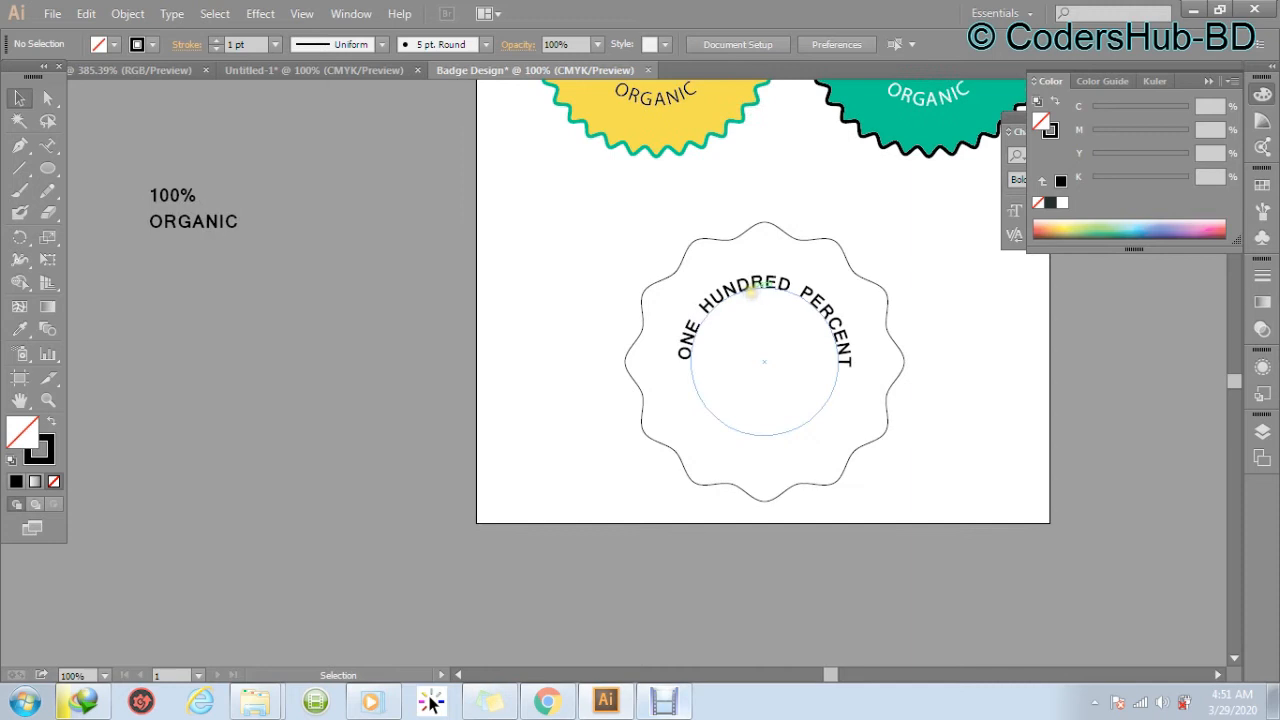
Duplicate the circular ONE HUNDRED PERCENT text beside the scalloped badge.
click(752, 292)
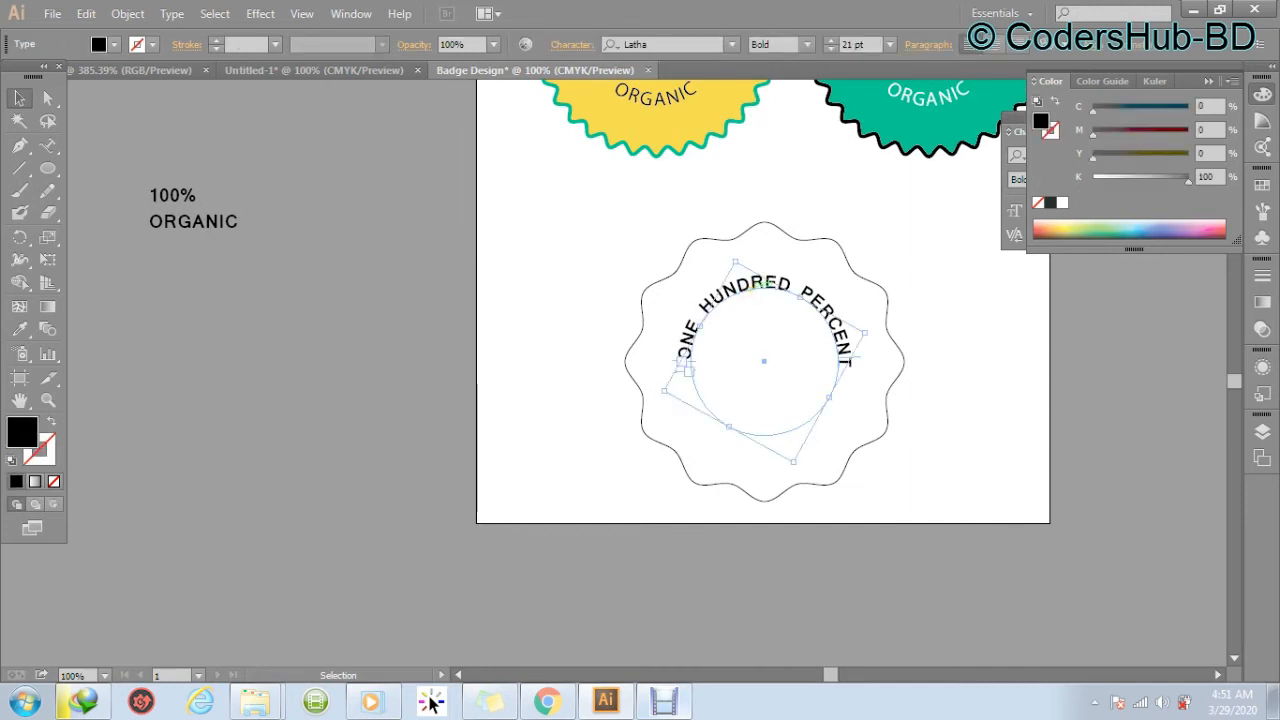
drag(760, 287, 516, 300)
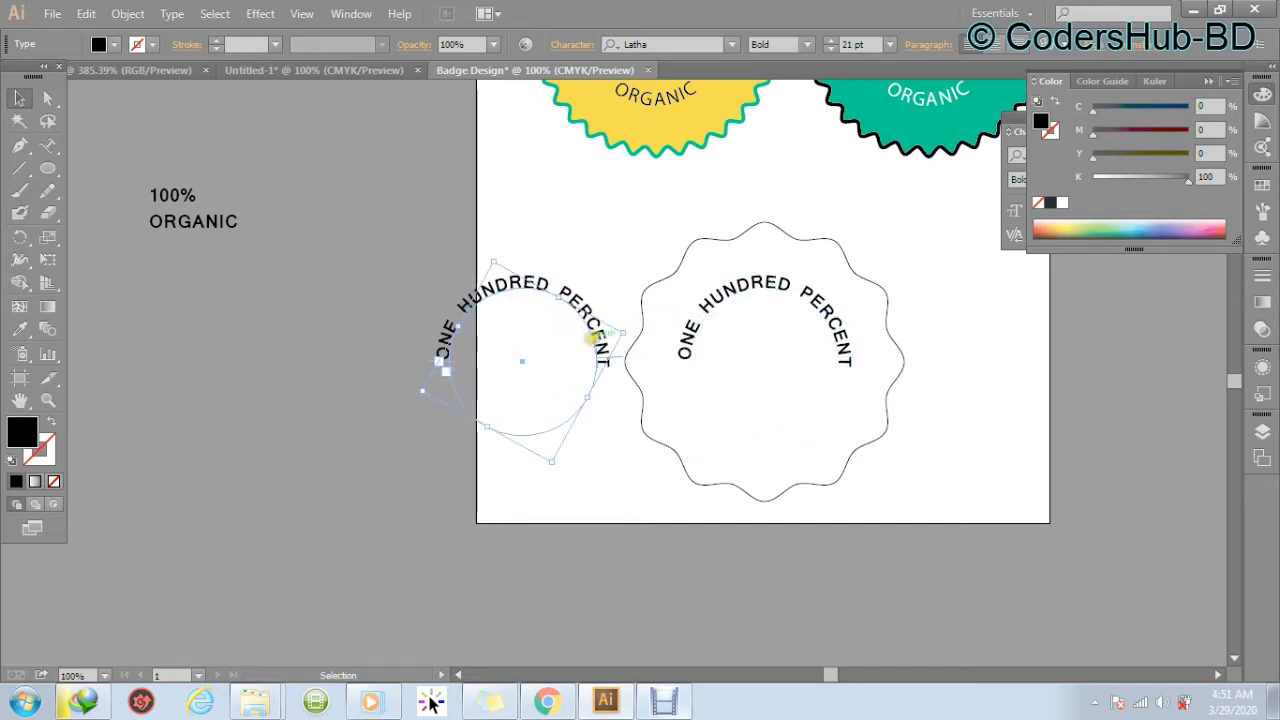
Cut the ORGANIC line out of the spare text block, keeping only the 100% line.
drag(350, 201, 898, 561)
drag(213, 290, 560, 414)
double_click(288, 241)
double_click(288, 241)
key(Delete)
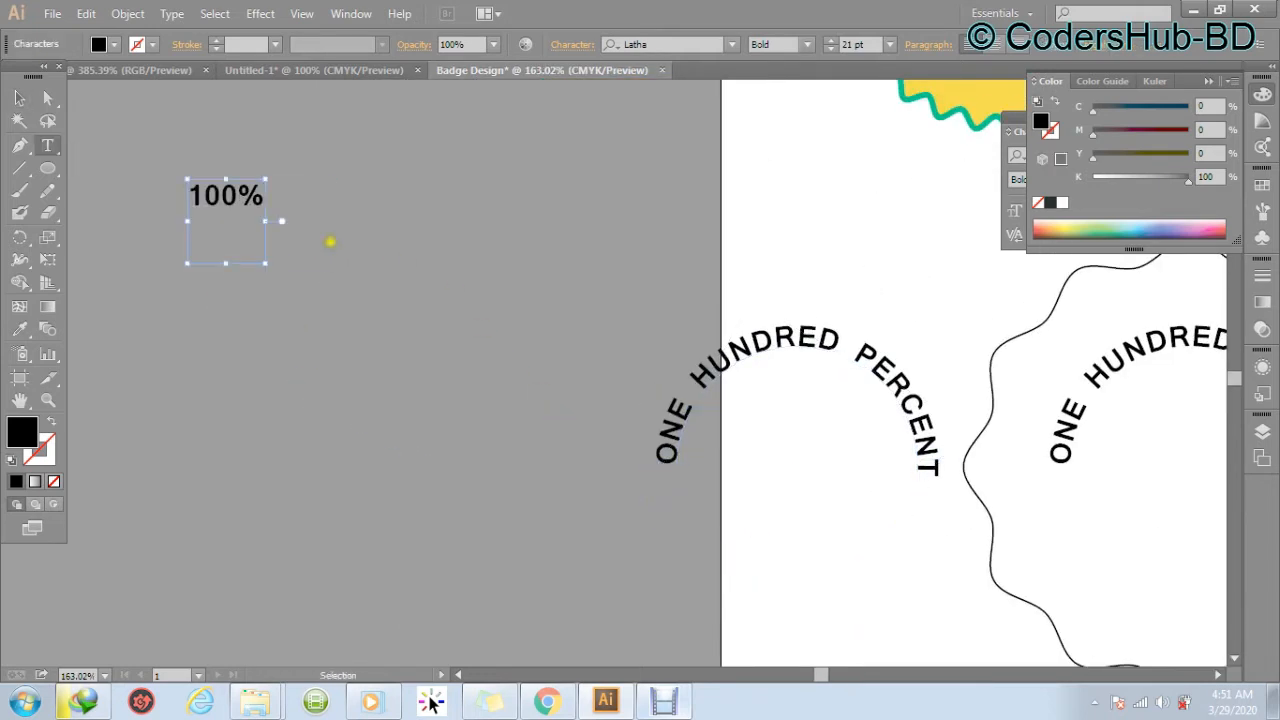
click(457, 233)
Try to slide the duplicated ONE HUNDRED PERCENT text along its circle by its start bracket, and undo the attempts.
drag(529, 360, 396, 265)
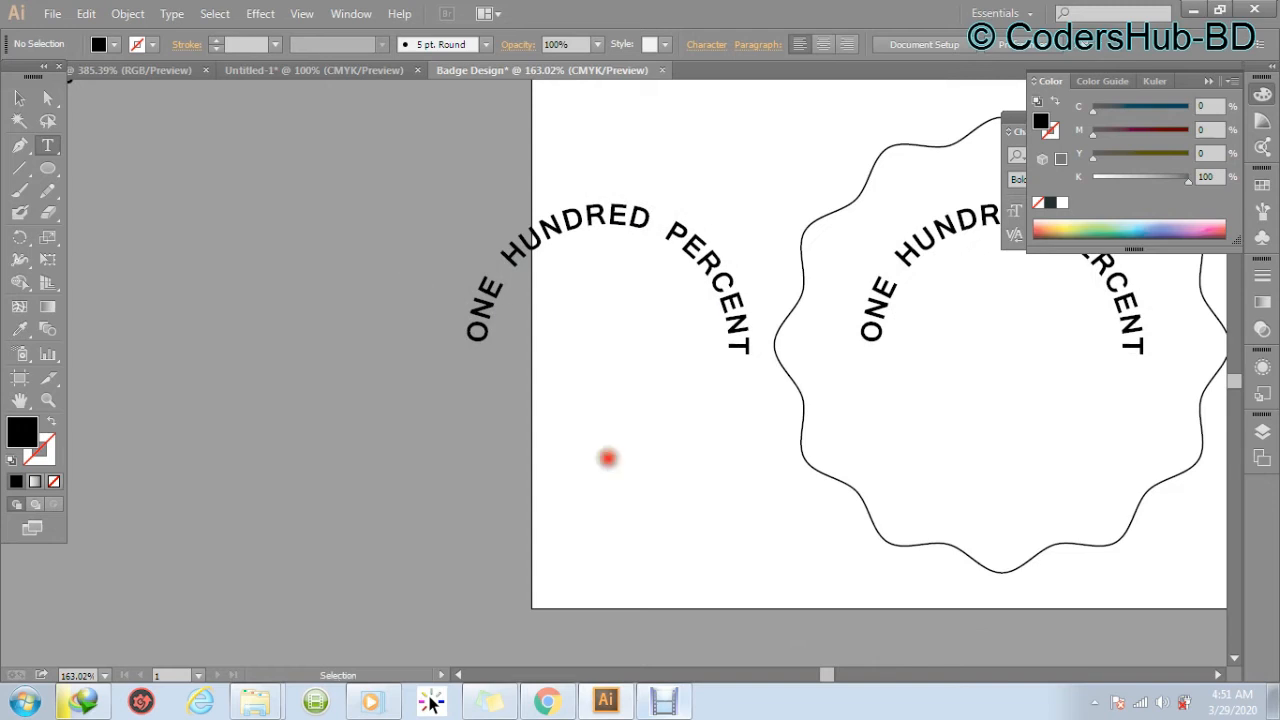
click(580, 414)
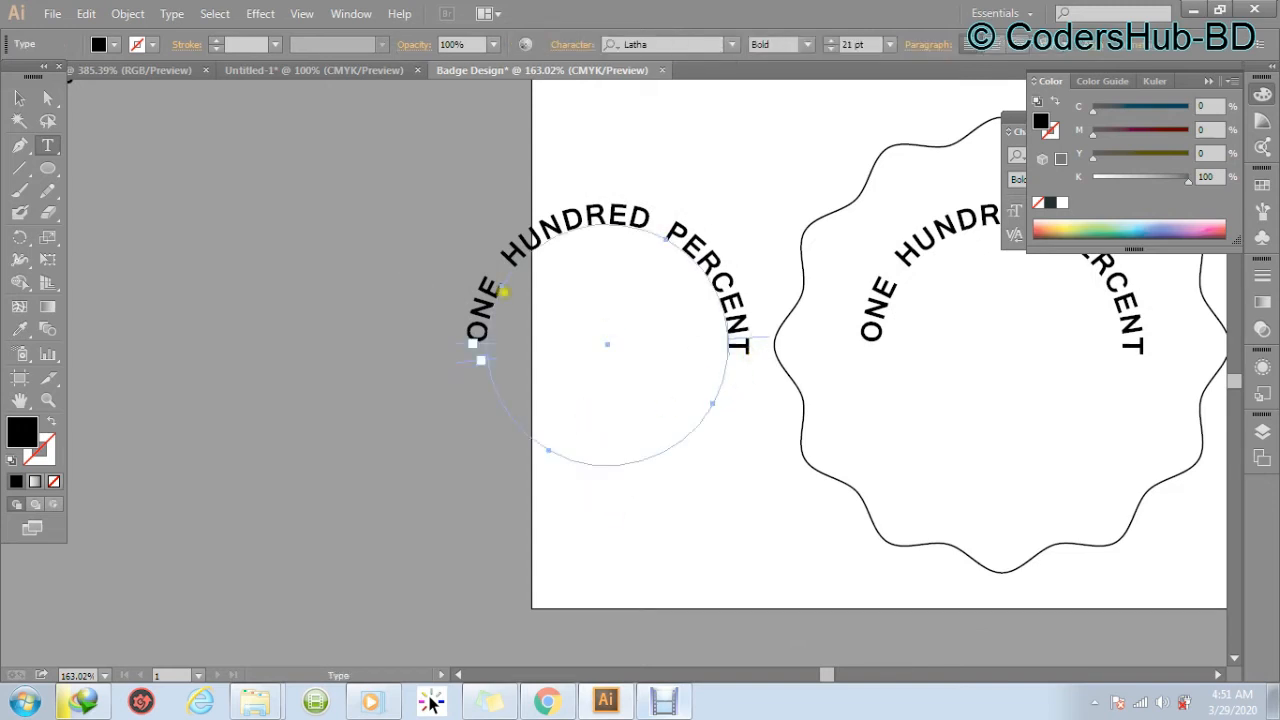
click(17, 99)
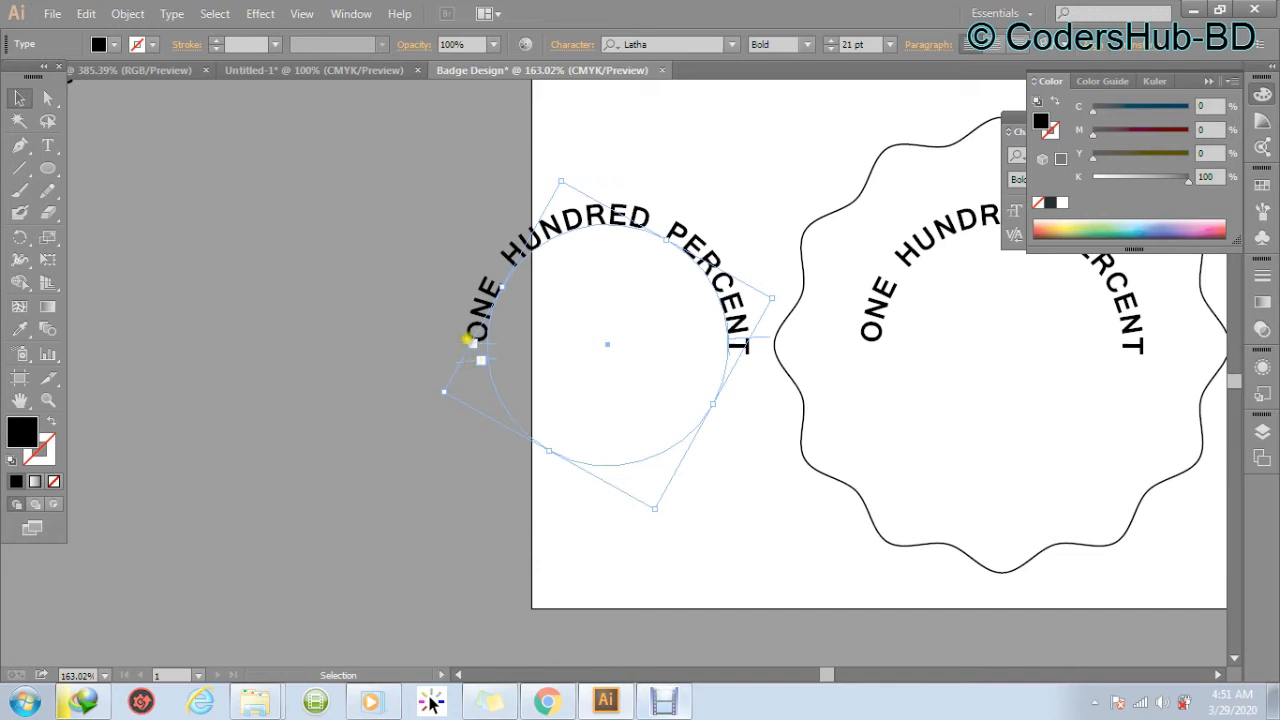
drag(457, 344, 519, 364)
key(t)
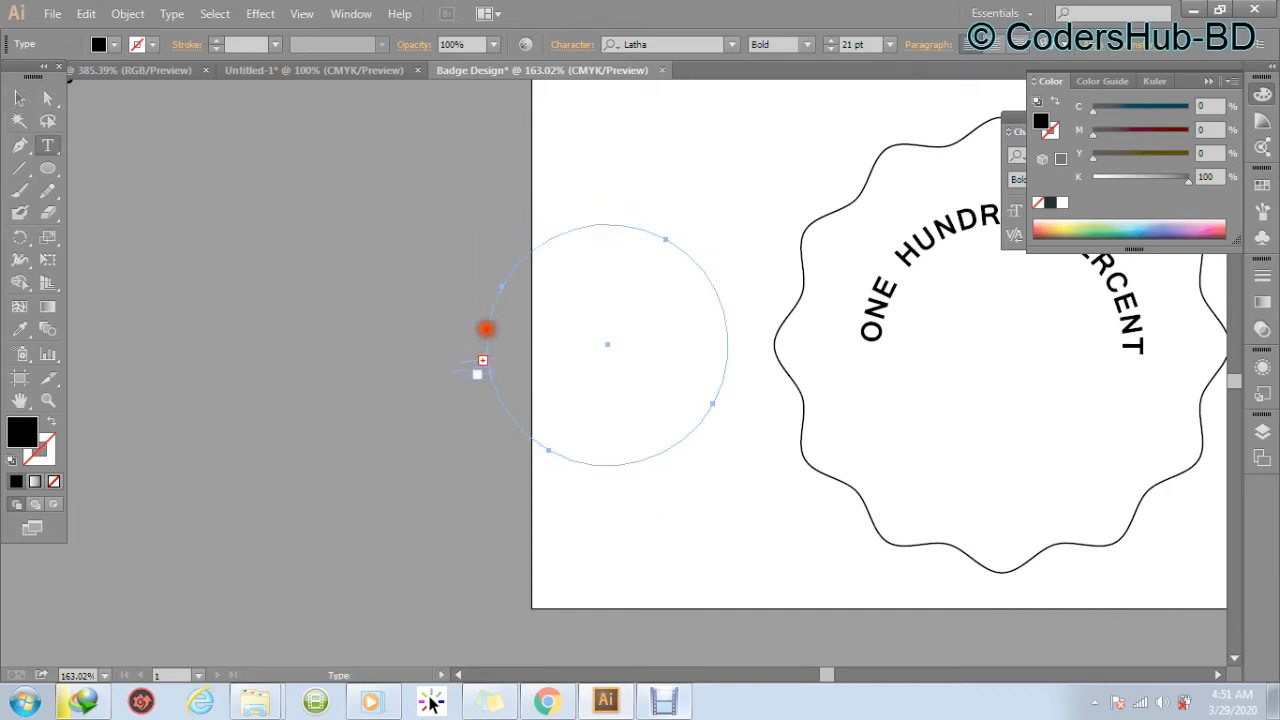
click(475, 379)
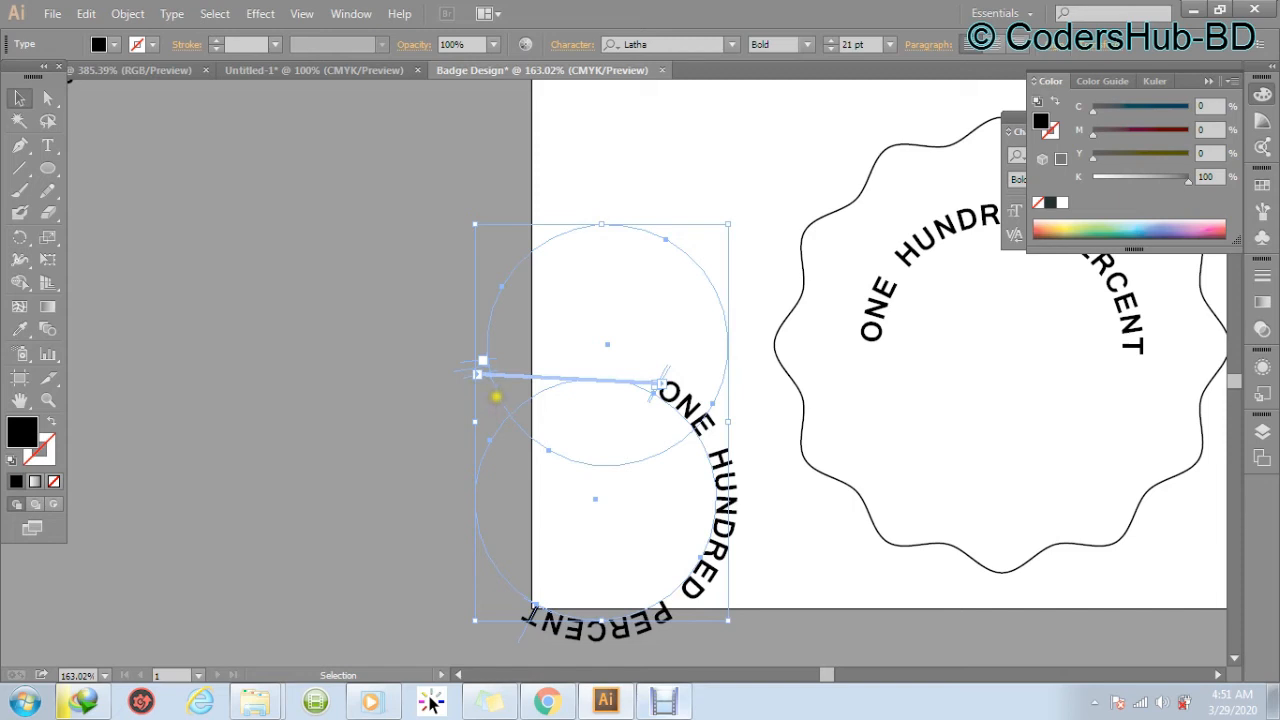
key(ctrl+z)
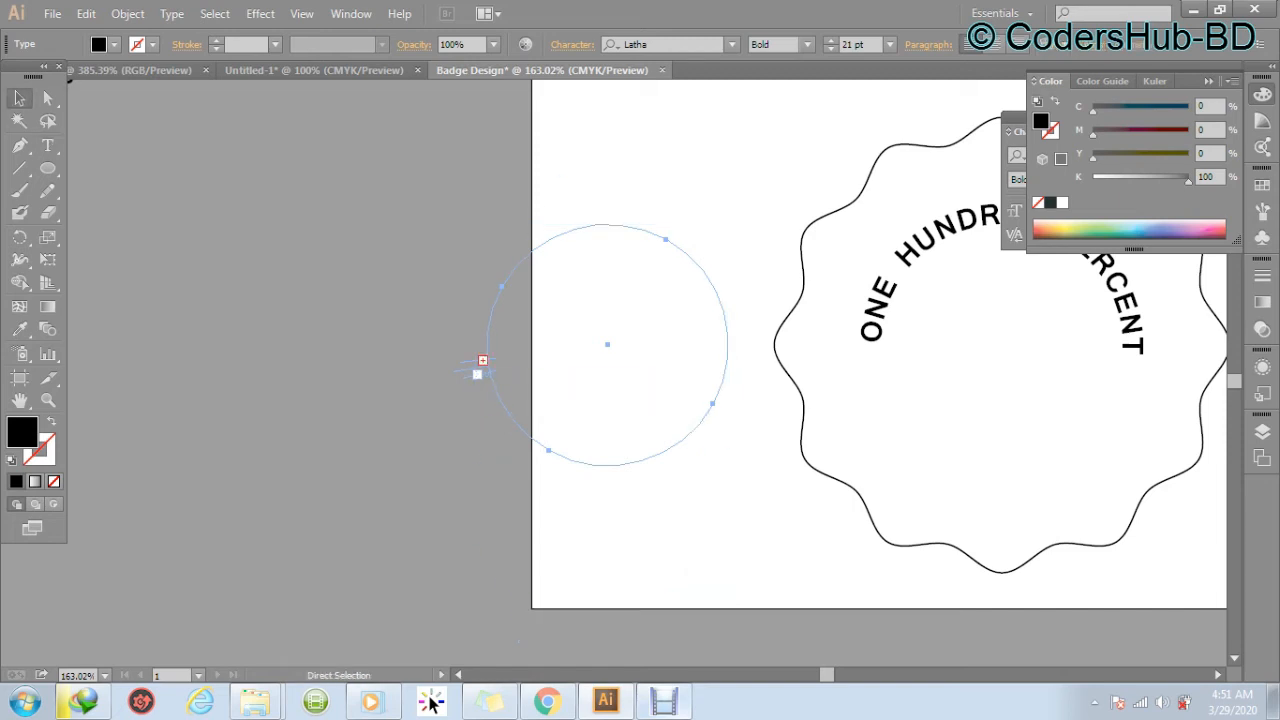
key(ctrl+z)
key(ctrl+z)
Shift the duplicated ONE HUNDRED PERCENT text clockwise around its circle, and pull it partly back.
click(473, 343)
drag(477, 342, 536, 267)
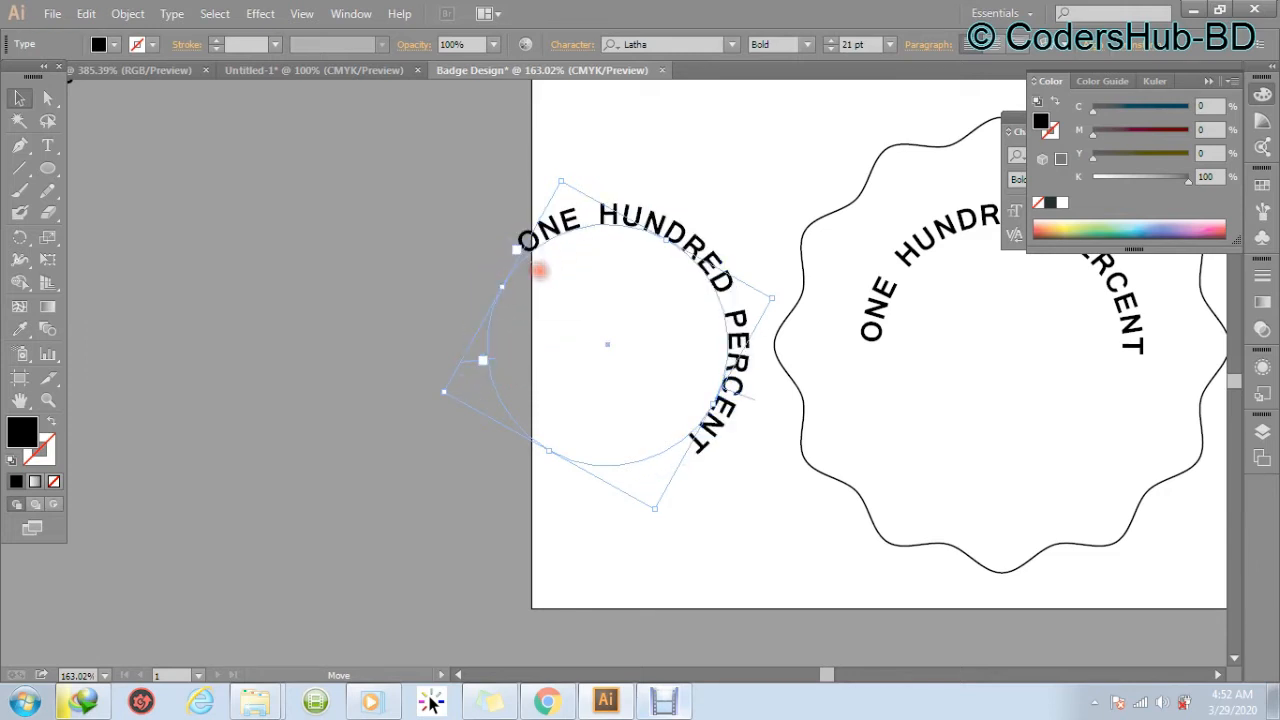
key(t)
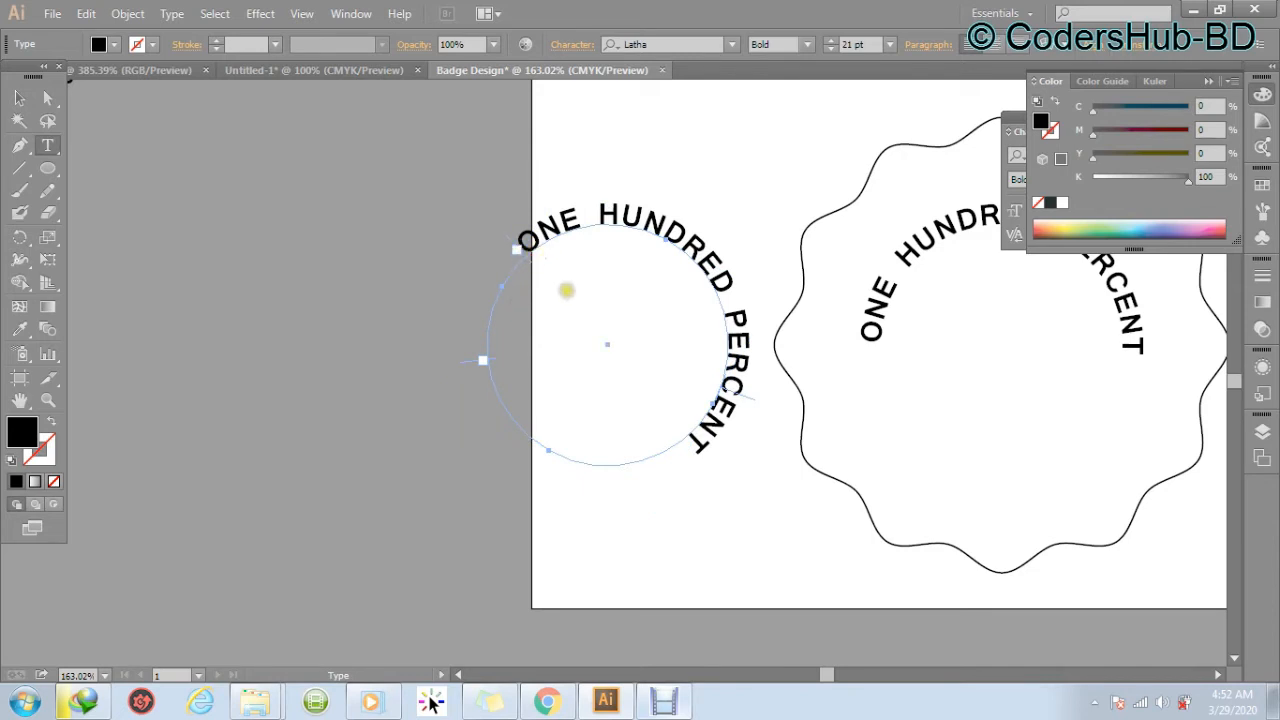
click(14, 93)
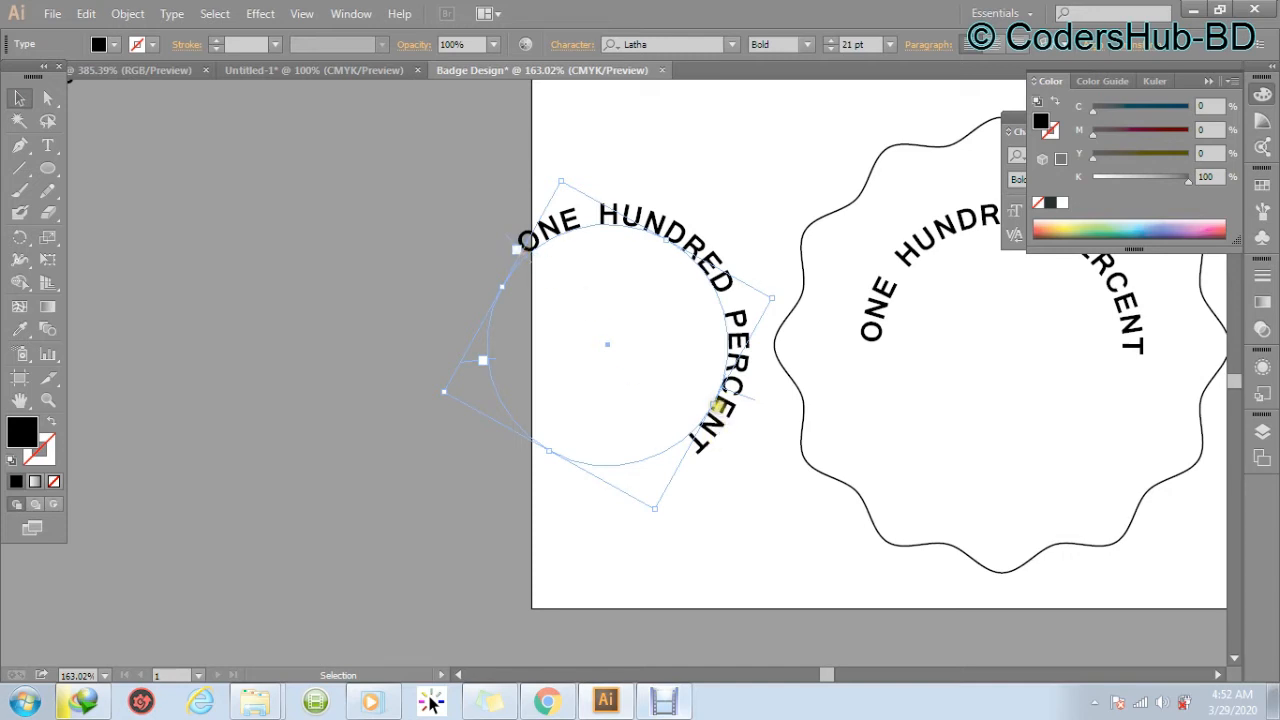
drag(742, 398, 736, 360)
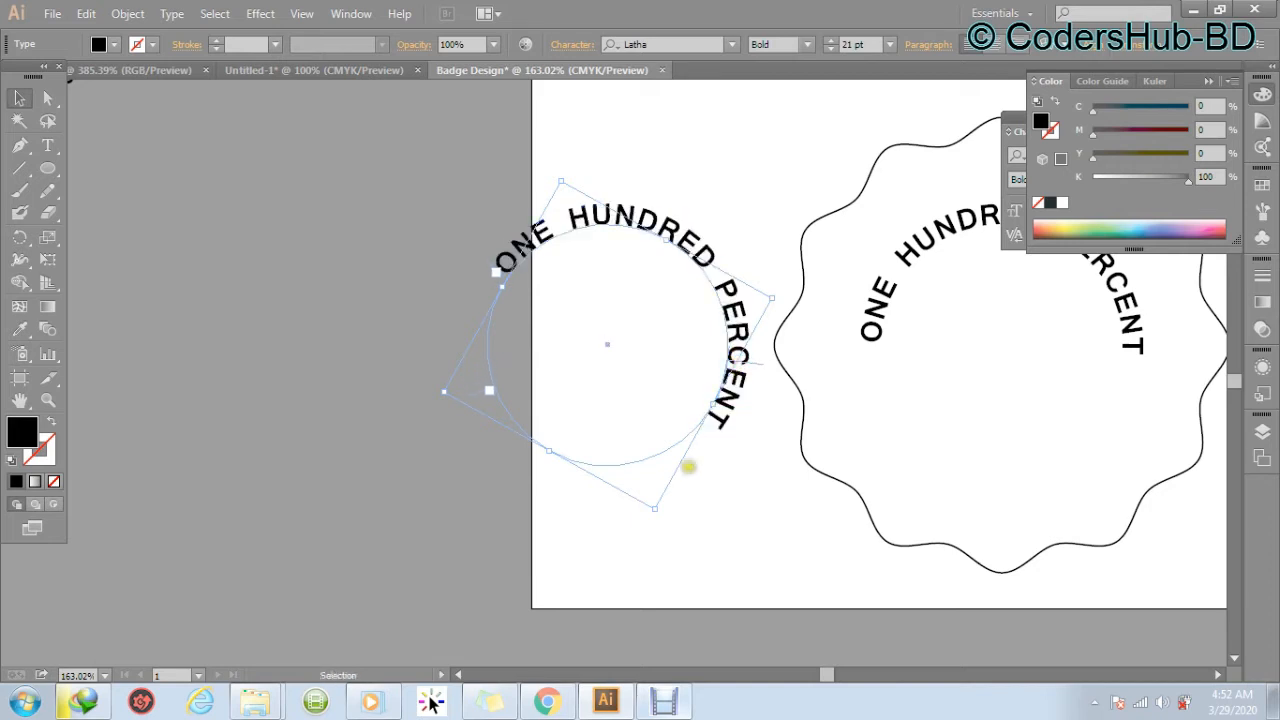
Rotate the duplicated text circle until its wording arcs over the top, and delete the duplicate.
click(651, 513)
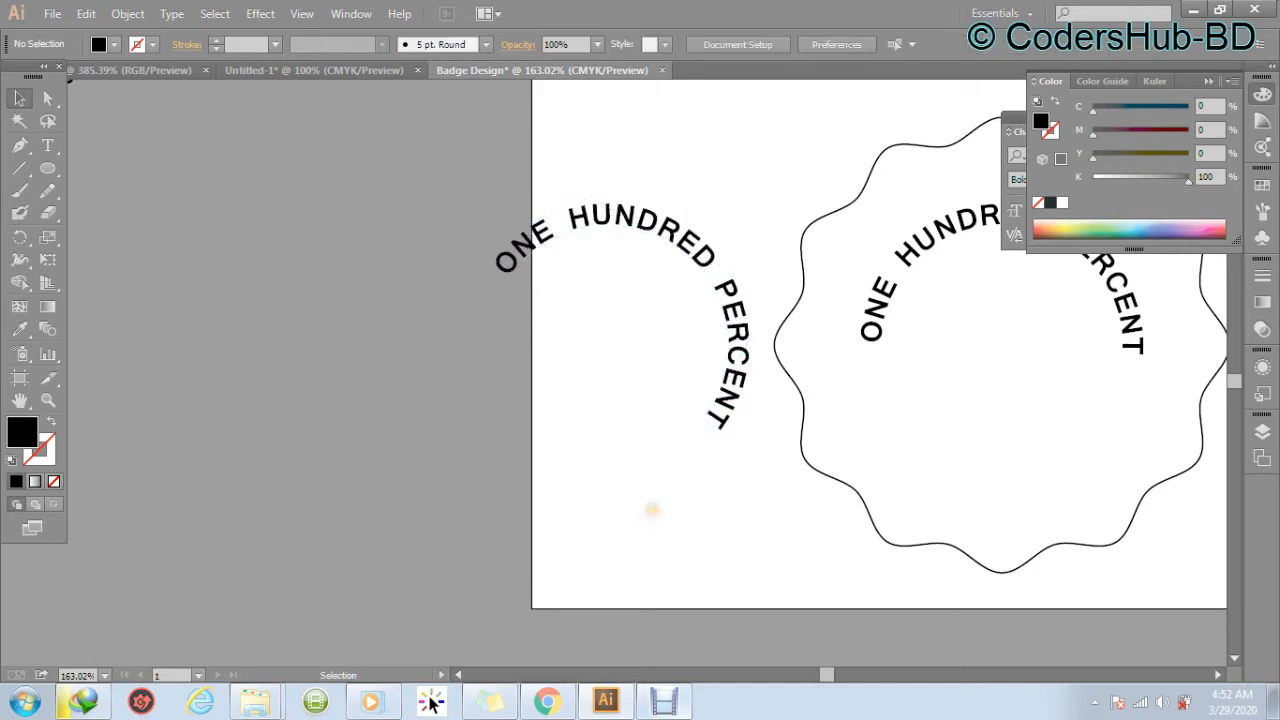
click(734, 371)
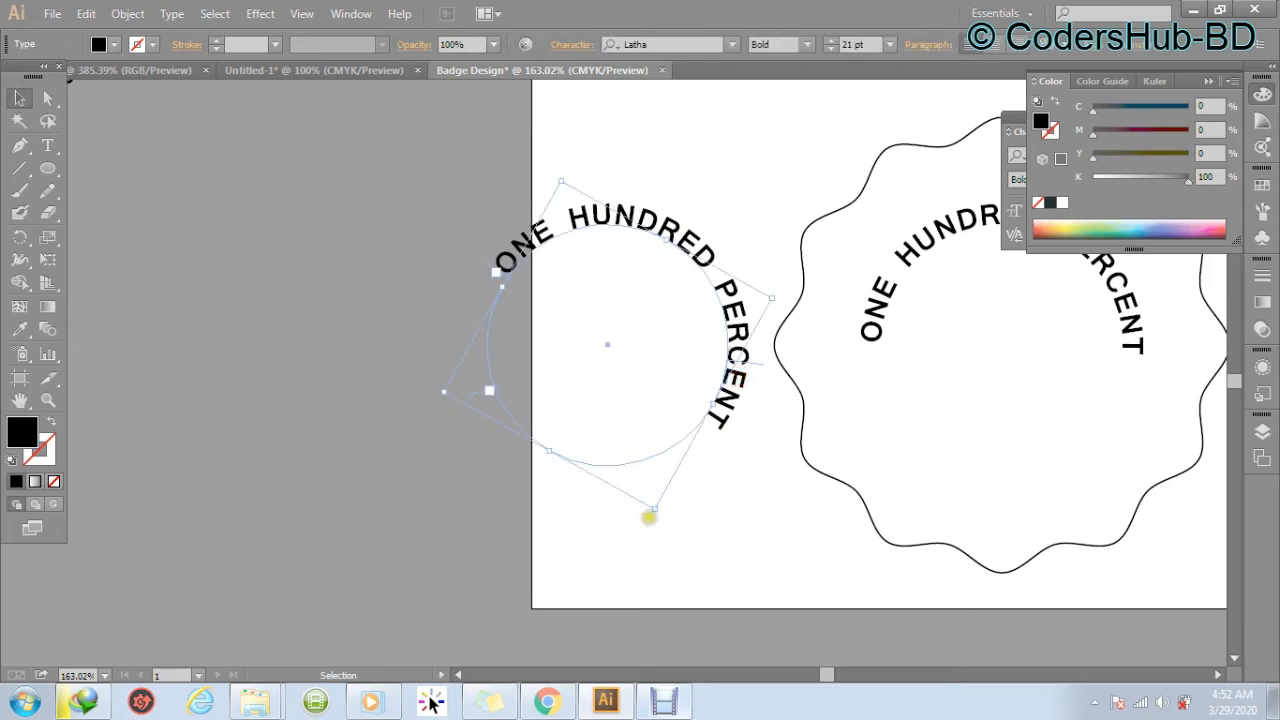
drag(656, 516, 721, 433)
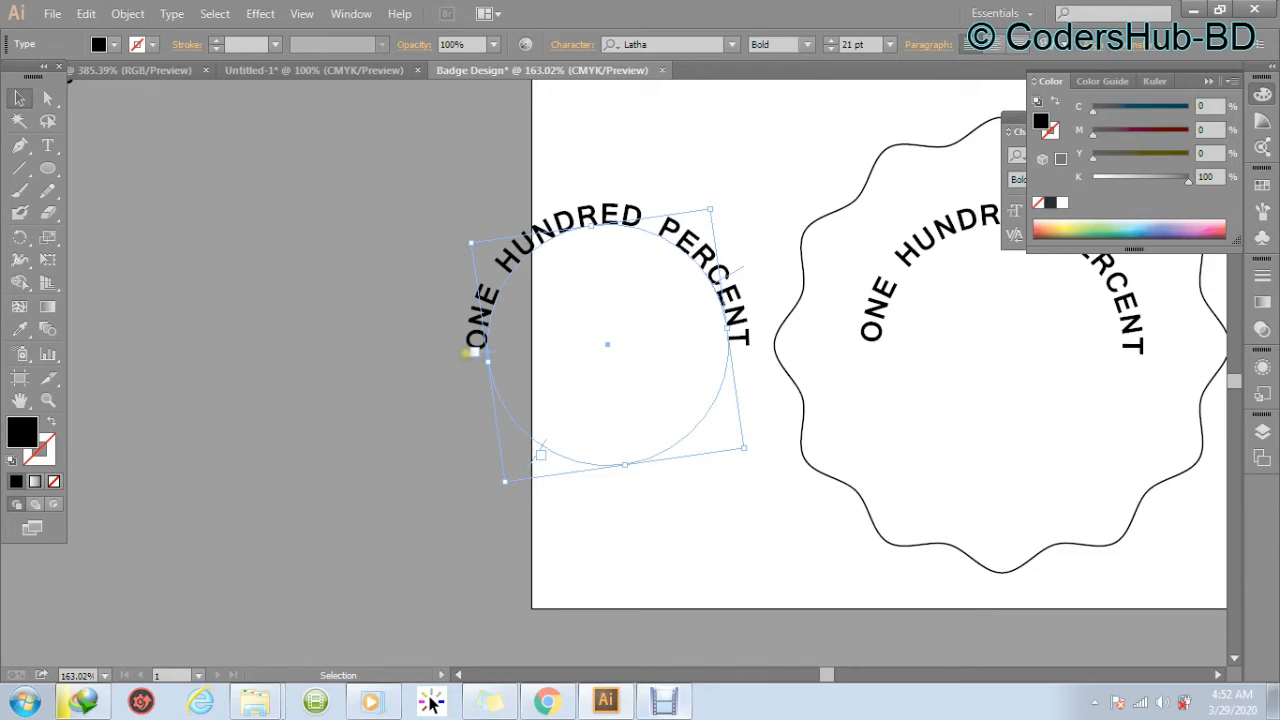
drag(463, 353, 514, 352)
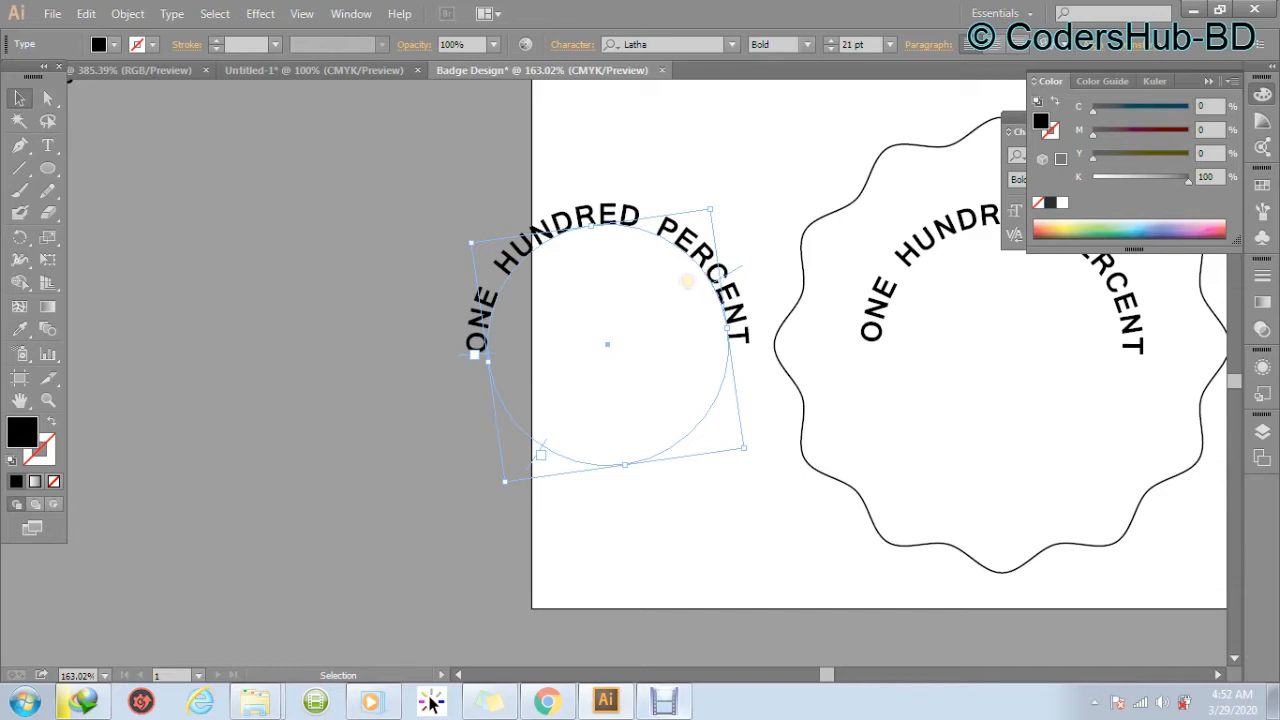
key(Delete)
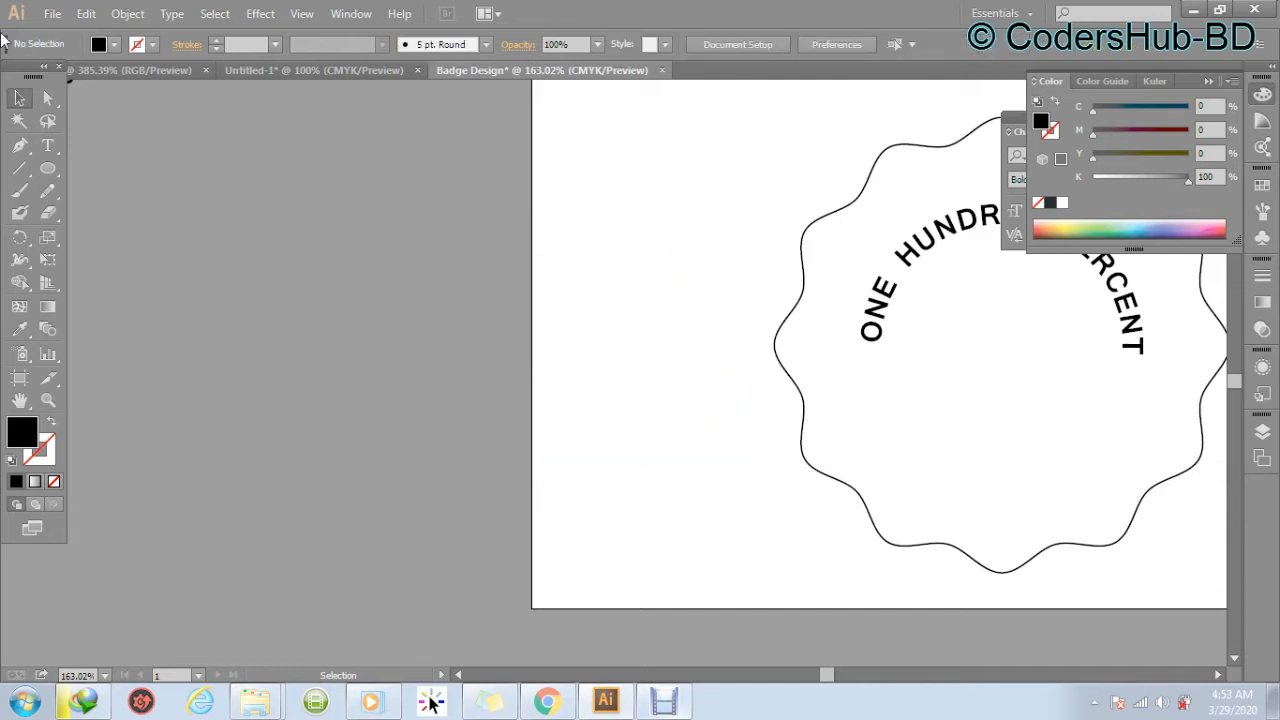
Draw a circle beside the badge with no fill and a 1 pt black stroke, and position it over the artboard's edge.
click(48, 168)
drag(471, 246, 585, 327)
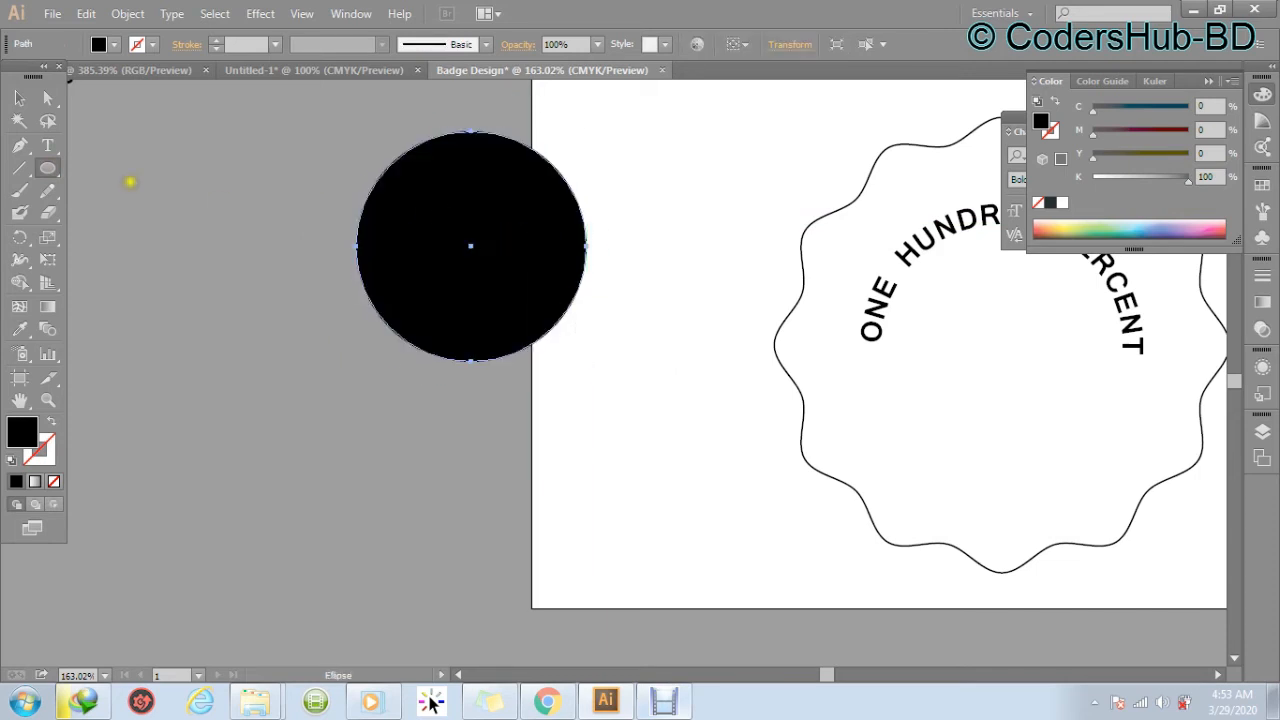
click(50, 422)
key(ctrl)
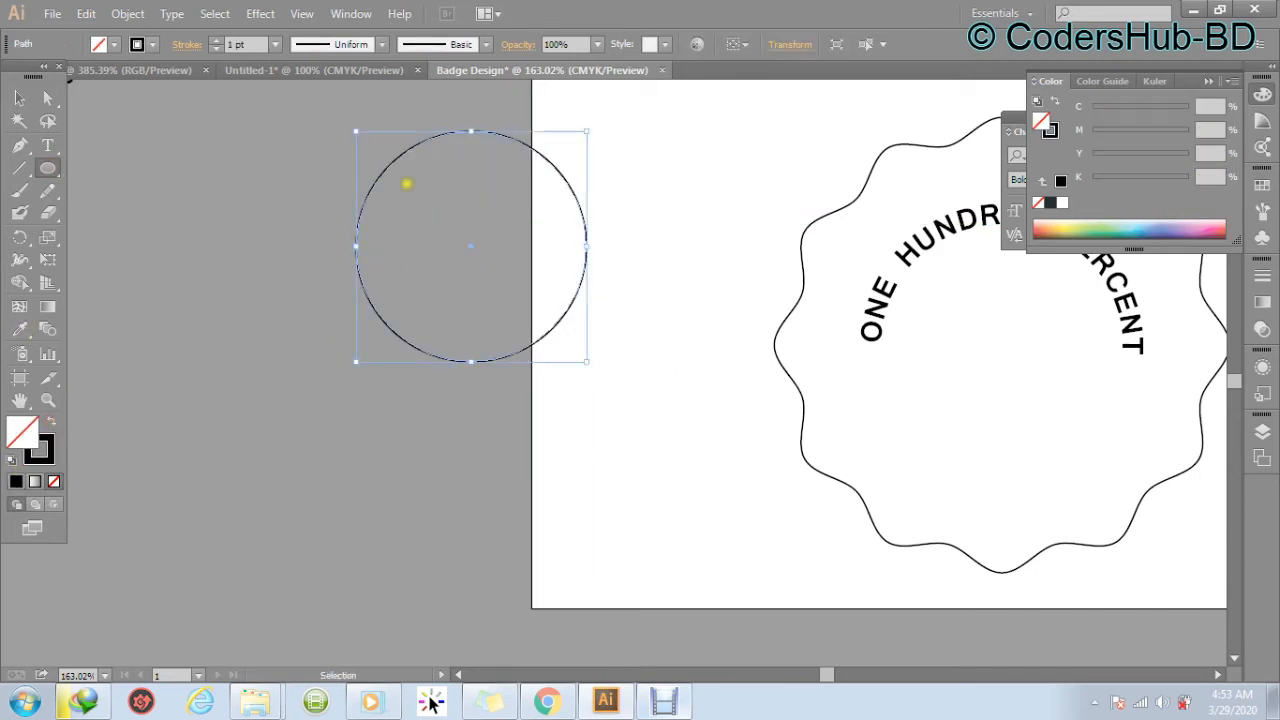
drag(390, 165, 497, 291)
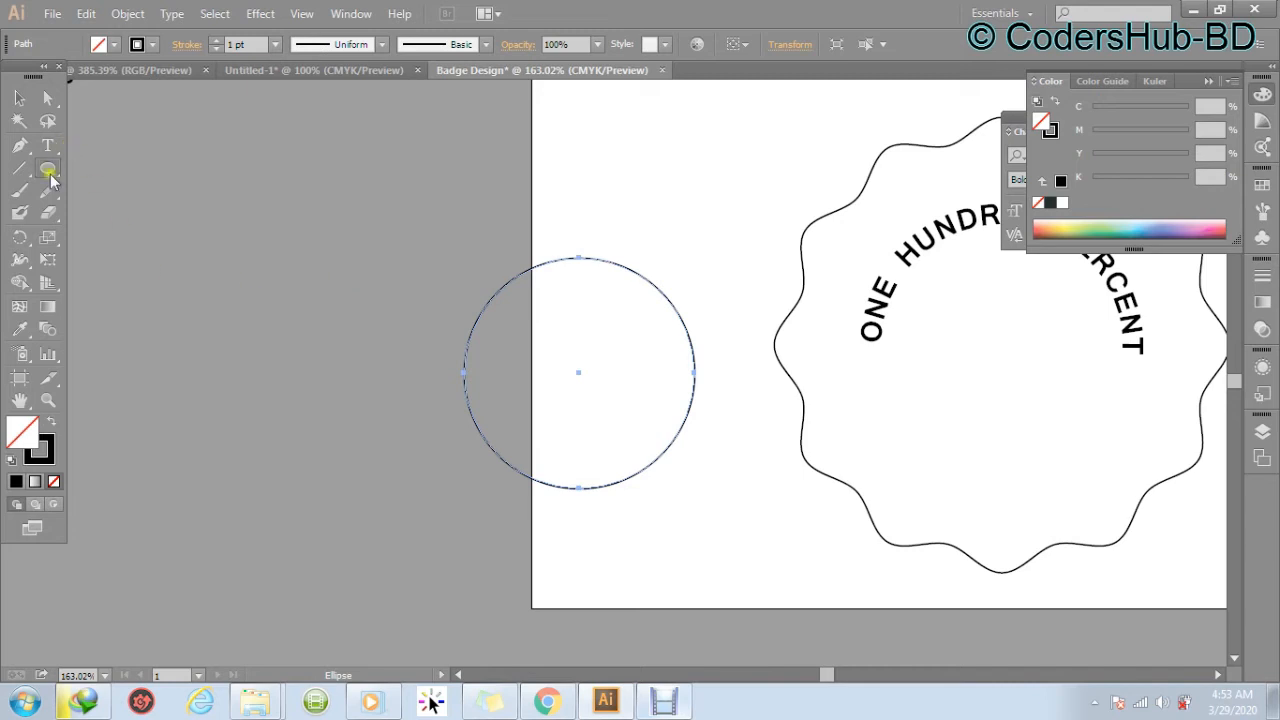
Add the word ORGANIC as type on a path along the lower part of the new circle.
drag(49, 148, 90, 191)
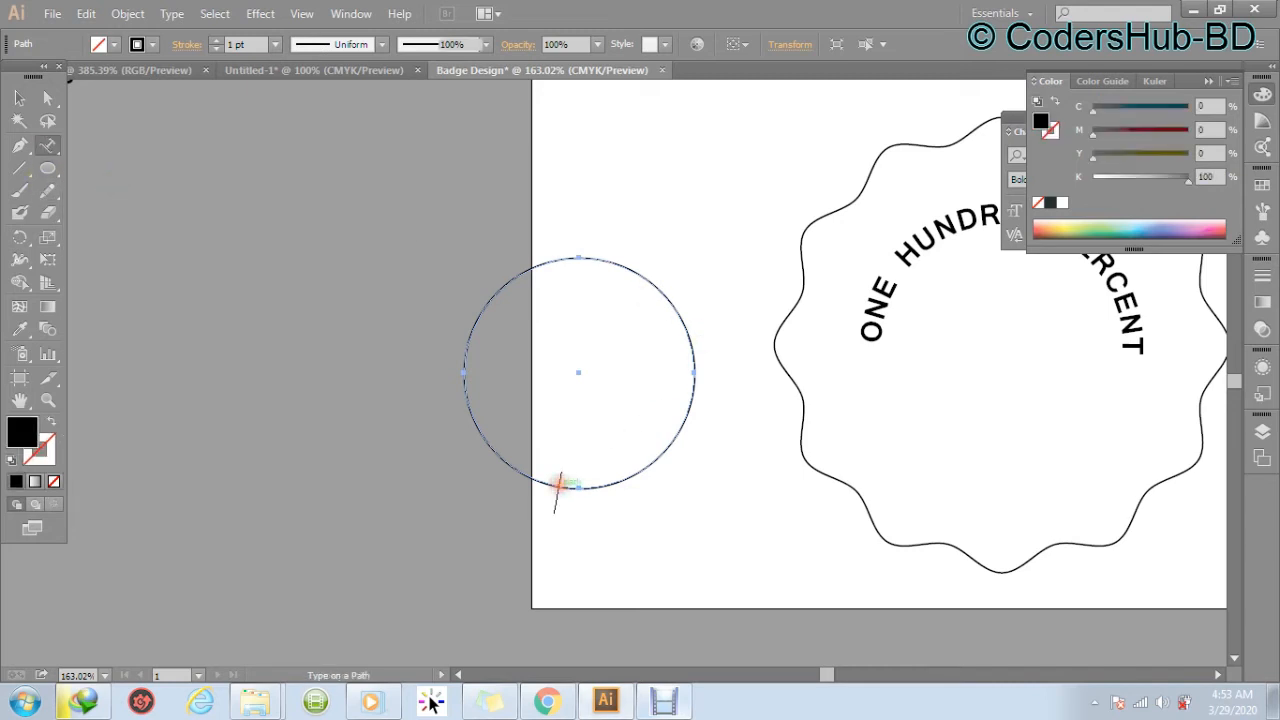
click(559, 485)
text(ORGANIC)
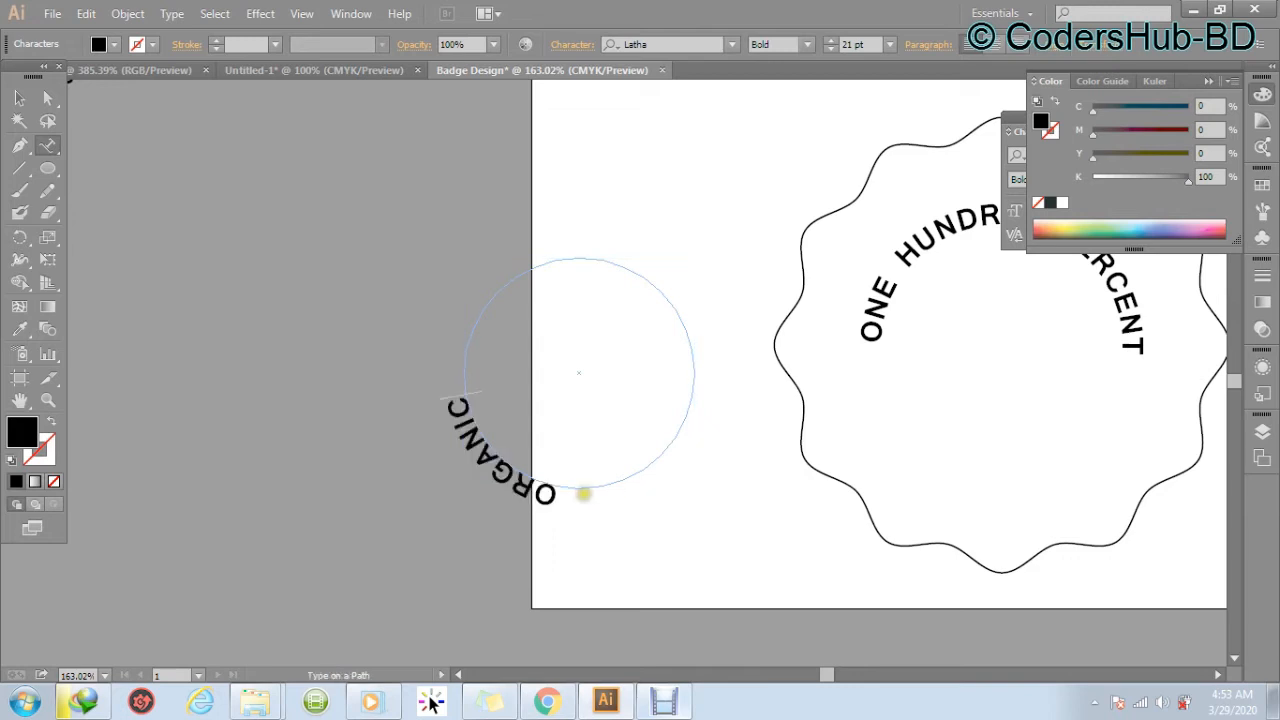
Flip the ORGANIC text to the inside of its circle, and rotate it so the word reads upright along the bottom.
click(19, 97)
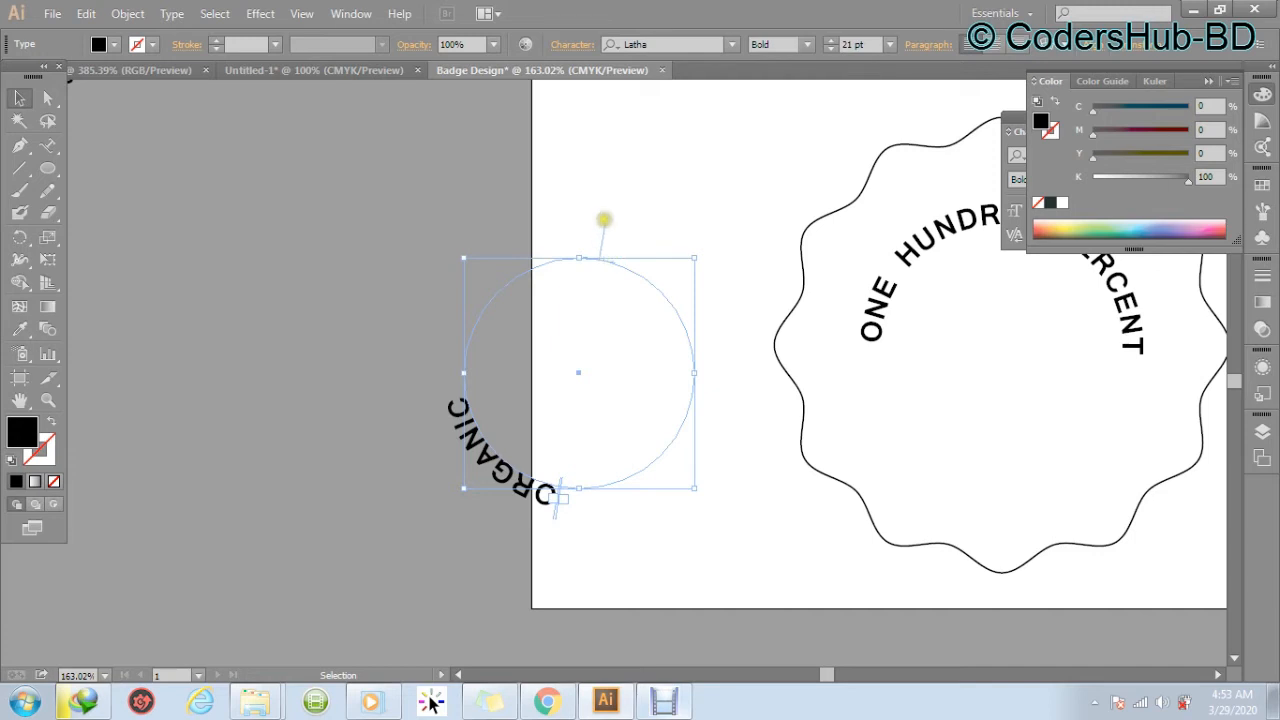
drag(604, 228, 602, 277)
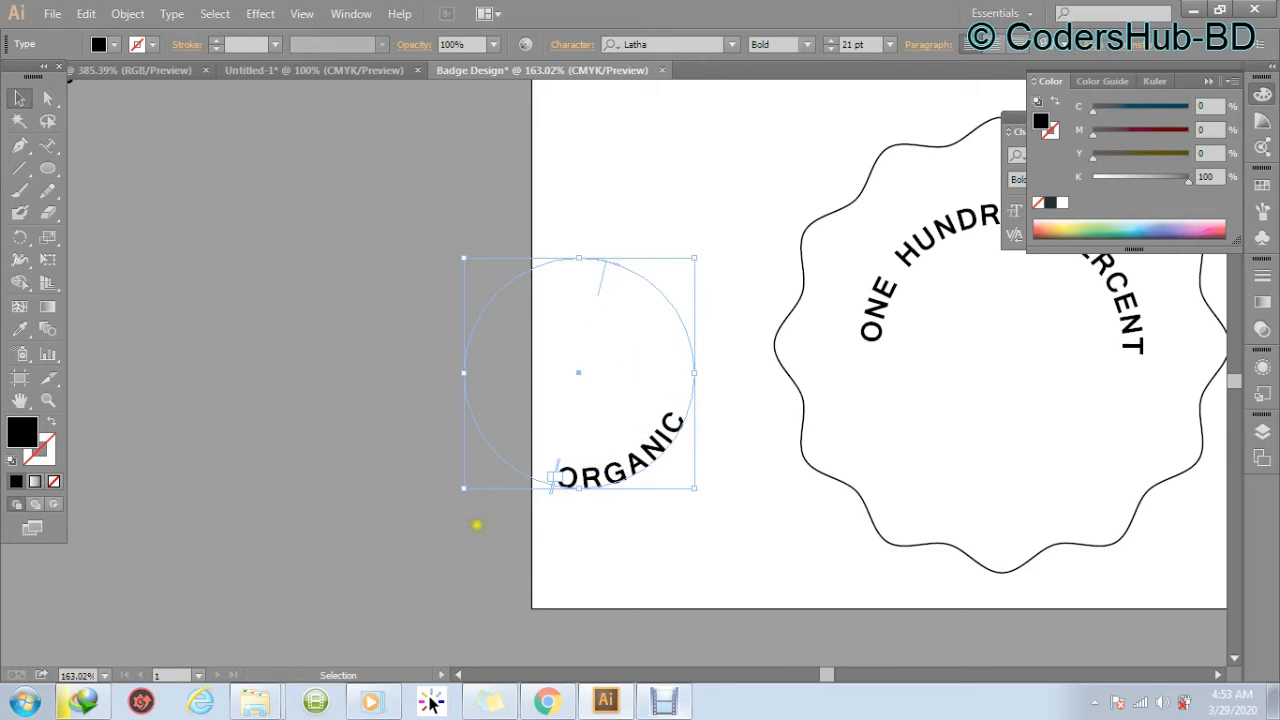
drag(556, 477, 577, 537)
Move the ORGANIC text circle into the badge, concentric with the ONE HUNDRED PERCENT circle.
scroll(615, 510, right, 3)
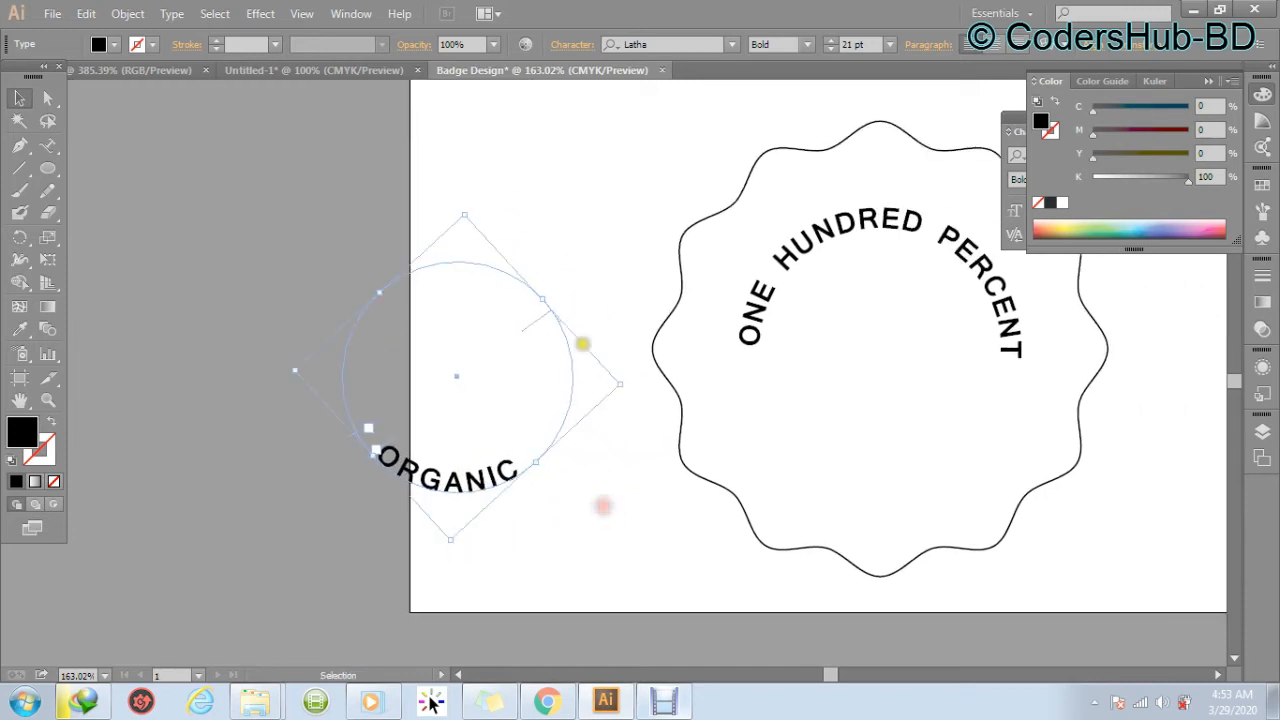
drag(458, 260, 872, 233)
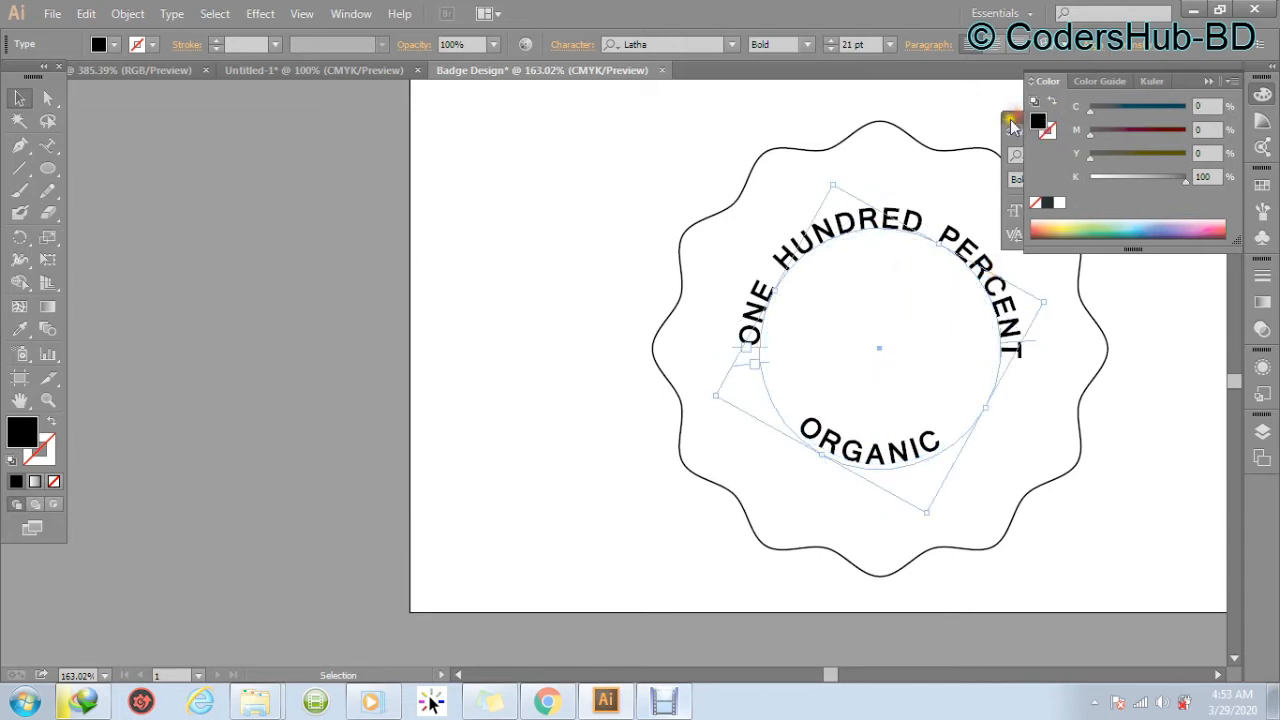
Show the full character settings, and scale the ORGANIC text circle up from its centre to a 22.67 pt font size.
click(1010, 120)
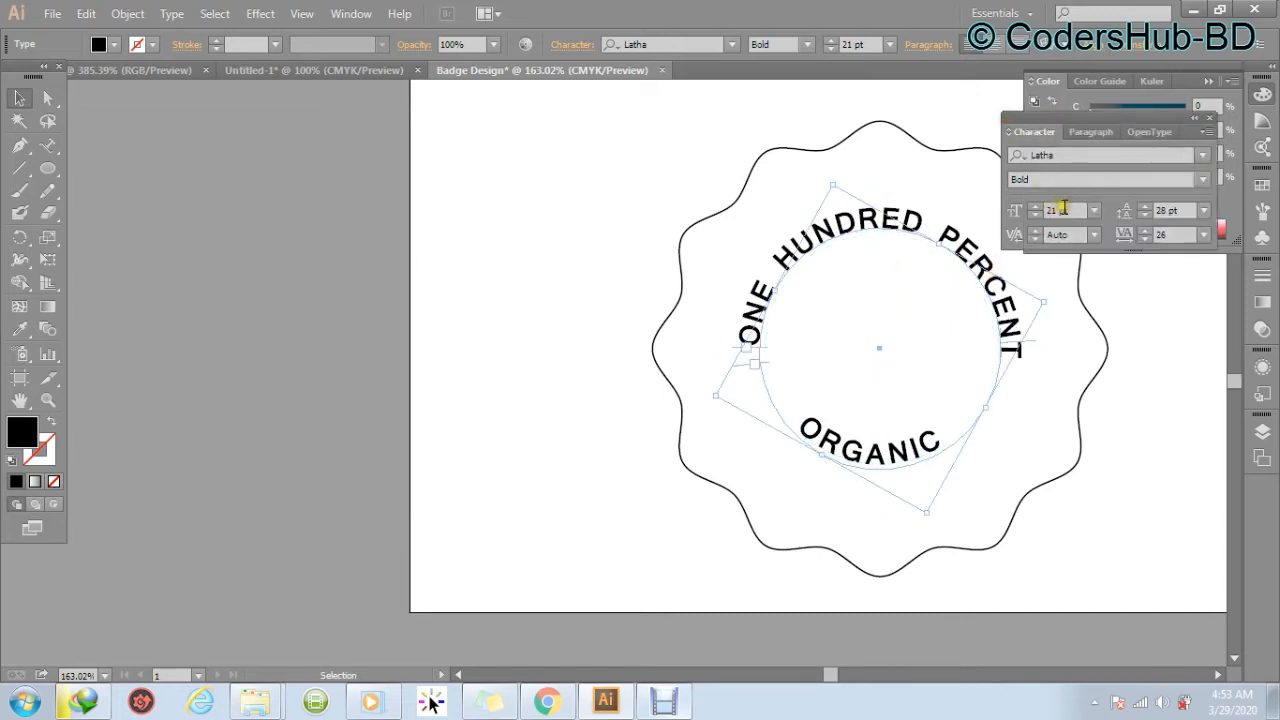
click(887, 450)
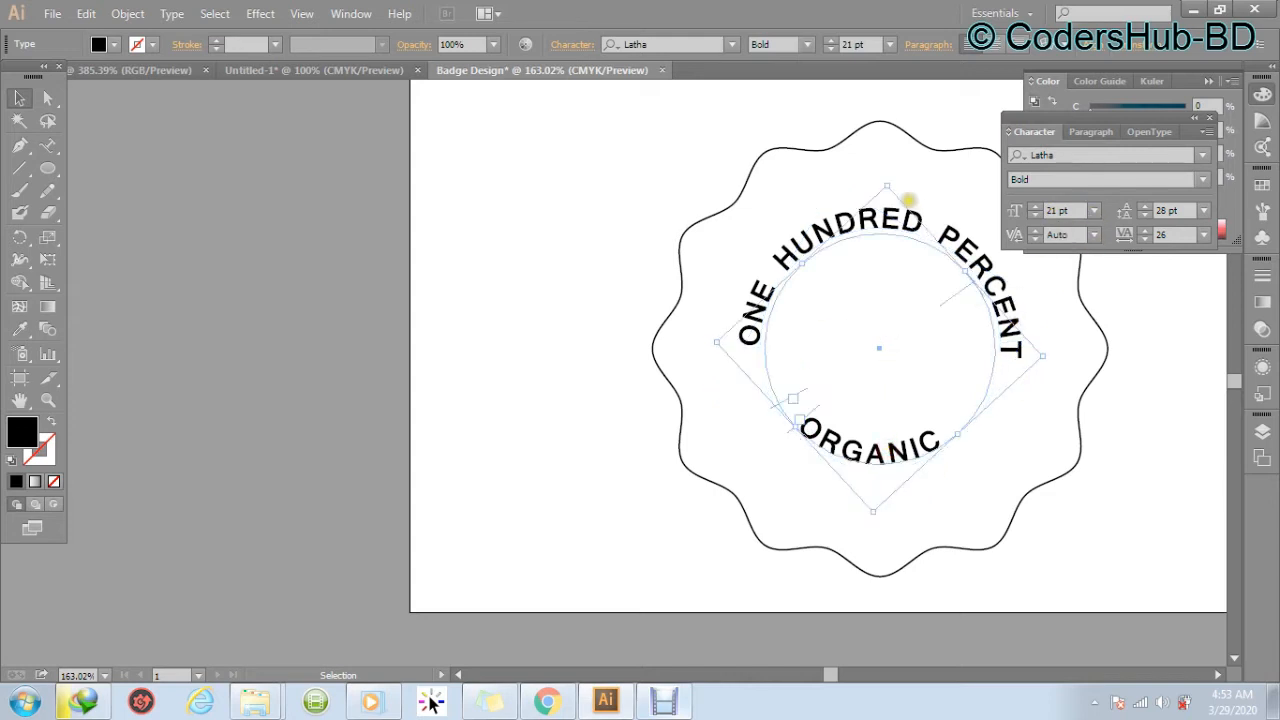
shift+click(887, 182)
drag(888, 180, 887, 174)
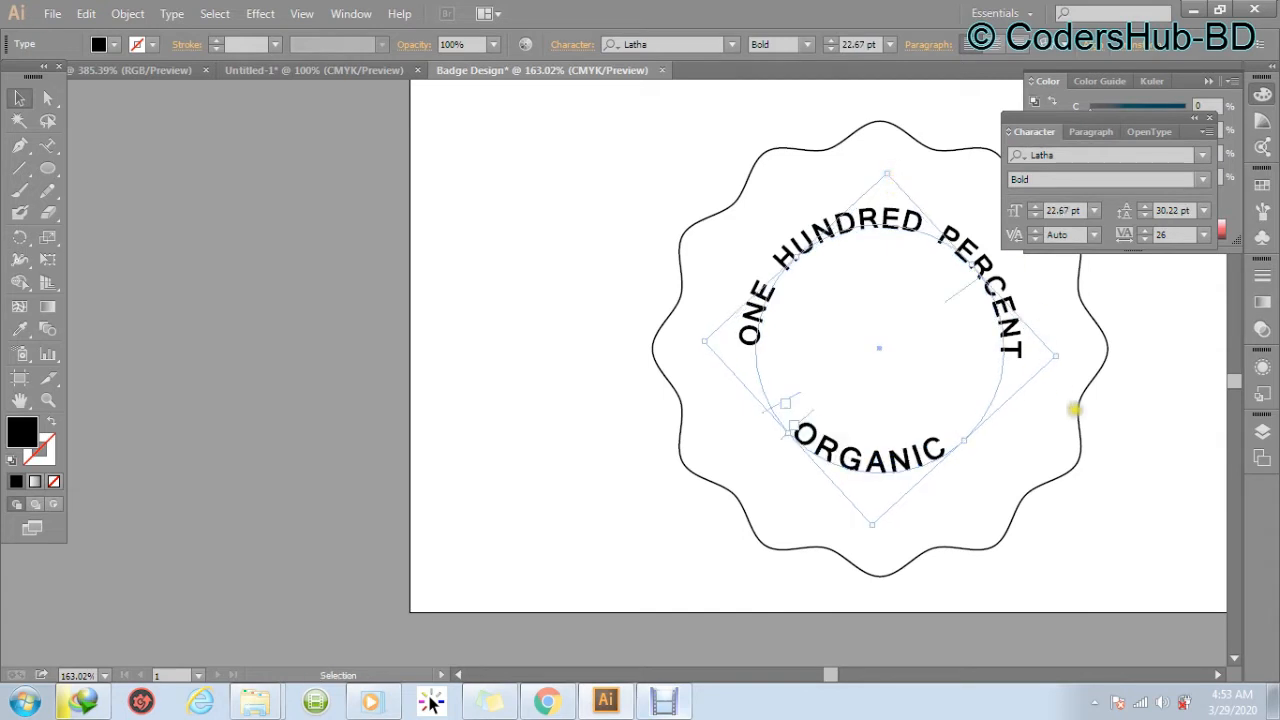
click(1129, 517)
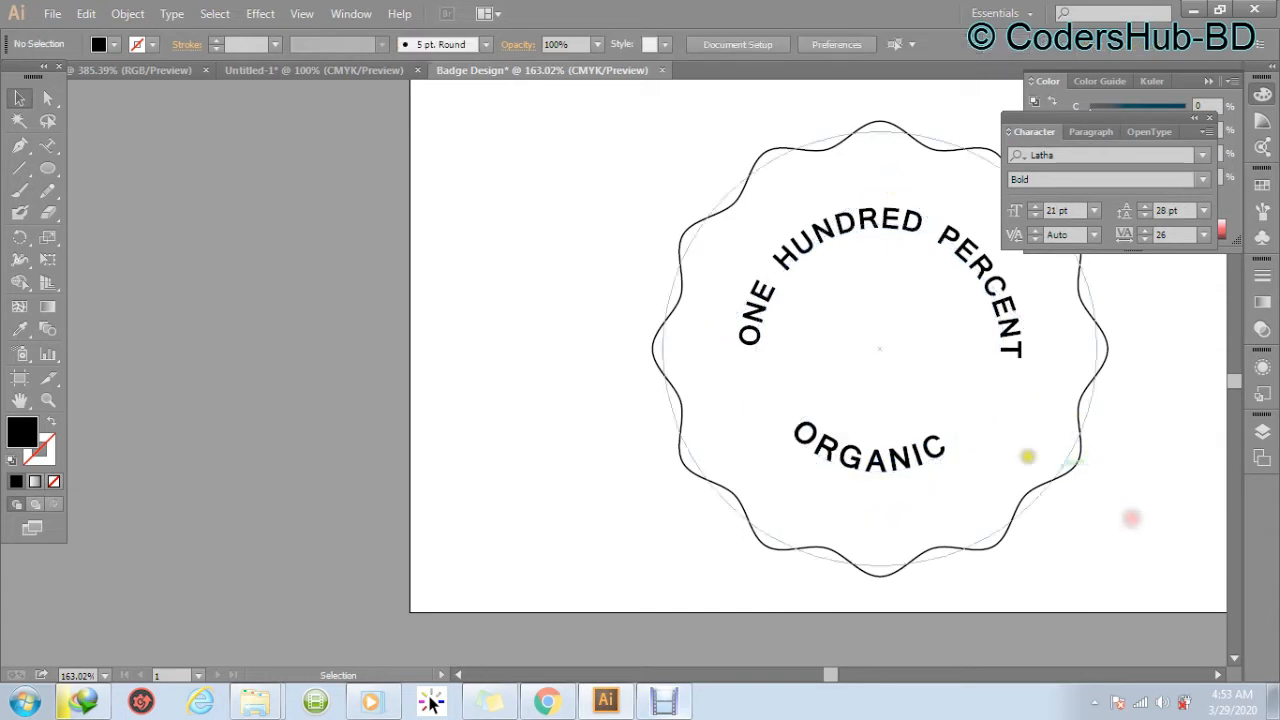
Rotate the ORGANIC text circle slightly, and slide the word along its path to centre it at the badge's bottom.
click(931, 446)
drag(1063, 351, 1066, 345)
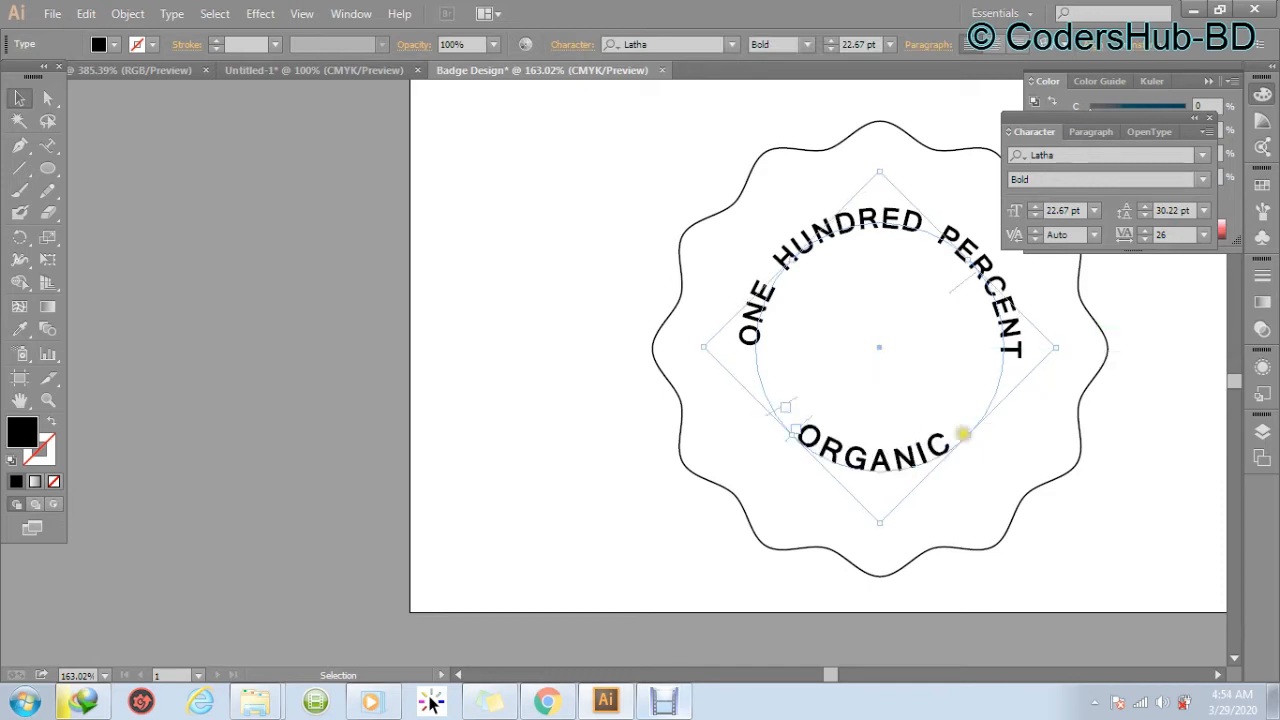
drag(797, 432, 798, 436)
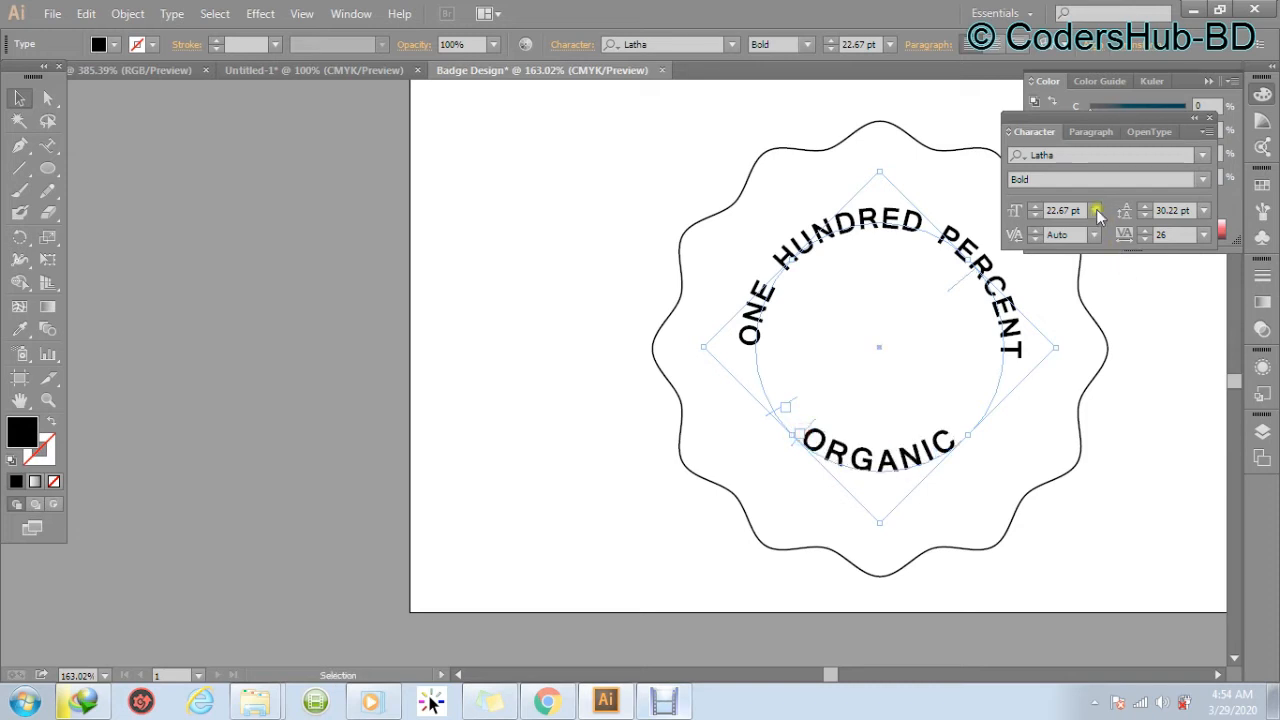
Try to change the kerning of the ORGANIC text.
click(1035, 235)
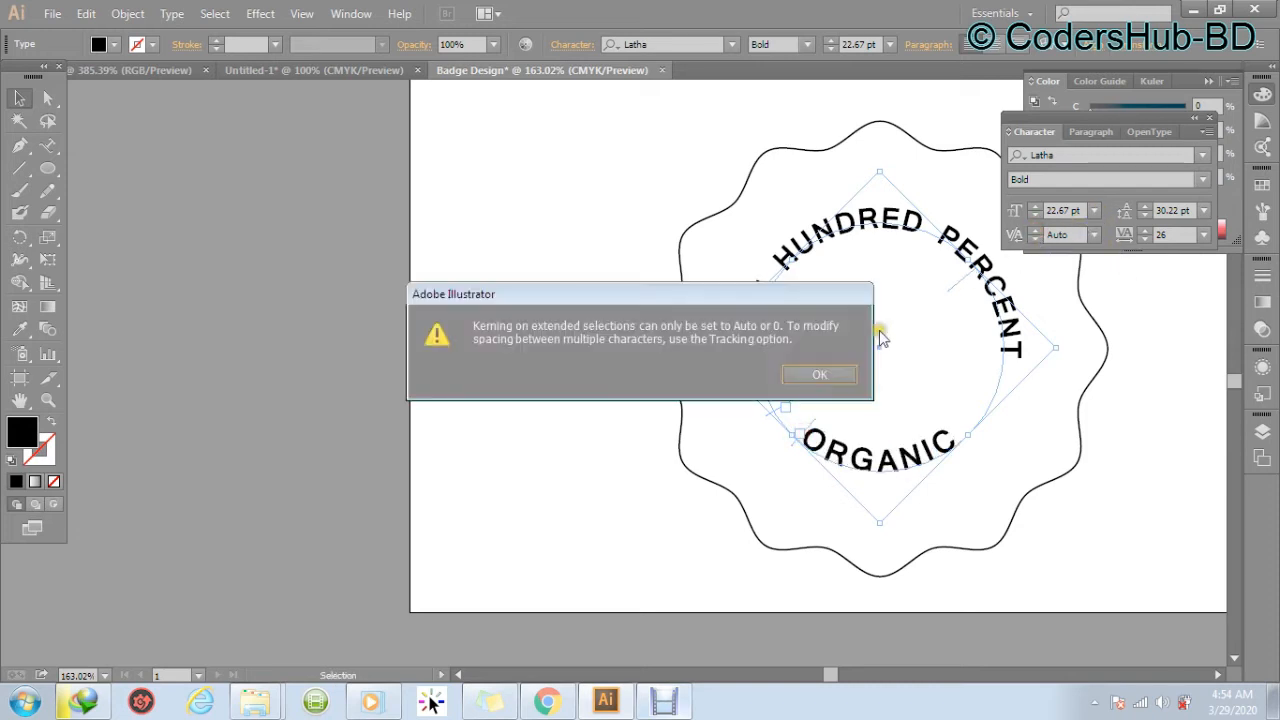
click(820, 374)
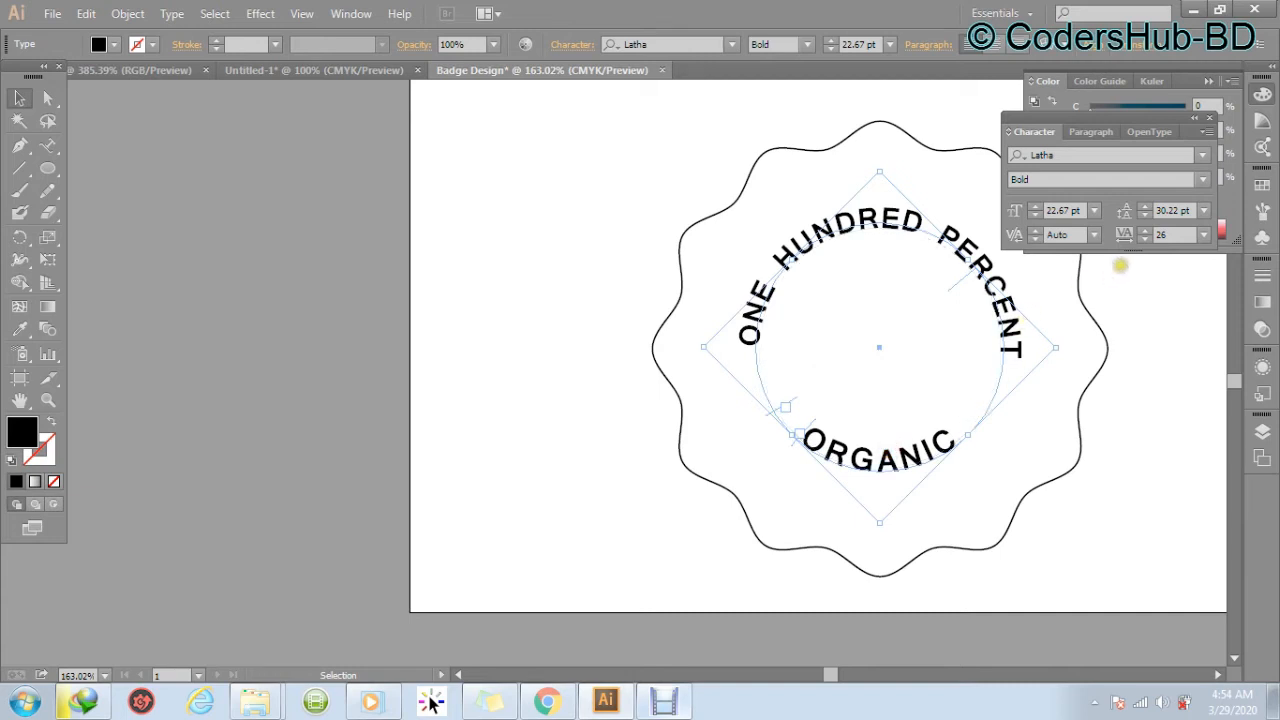
Set the tracking of the ORGANIC text to 100.
click(1145, 230)
click(1145, 230)
drag(1145, 231, 1145, 231)
click(1146, 239)
click(1146, 239)
click(1146, 239)
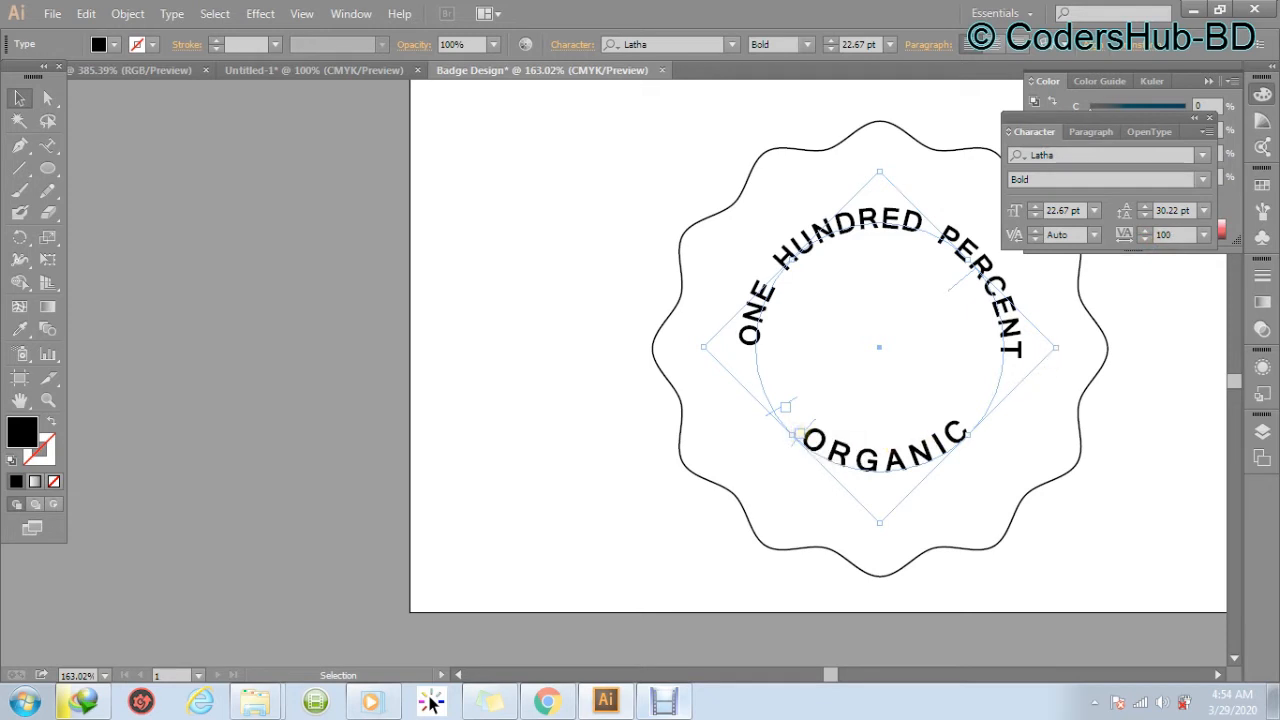
Slide the ORGANIC text slightly back along its path to recentre it, undoing the accidental text threading.
drag(800, 435, 796, 433)
double_click(796, 432)
click(1146, 516)
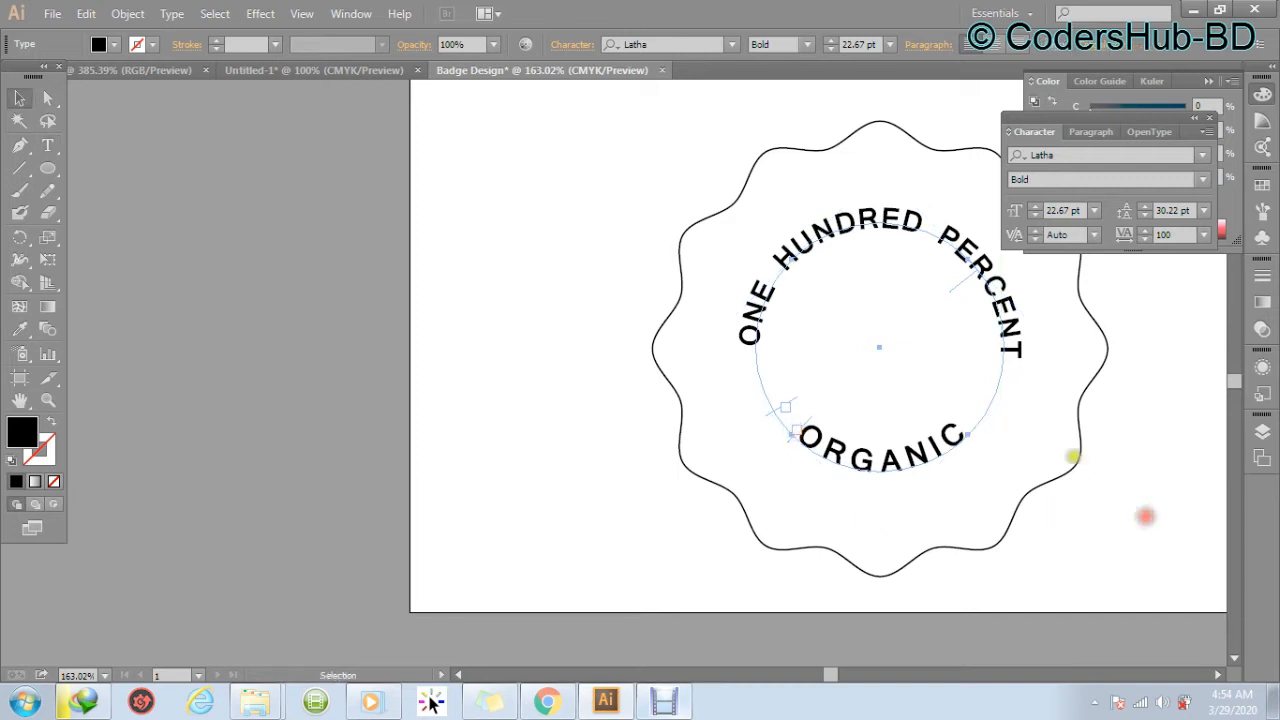
key(ctrl+z)
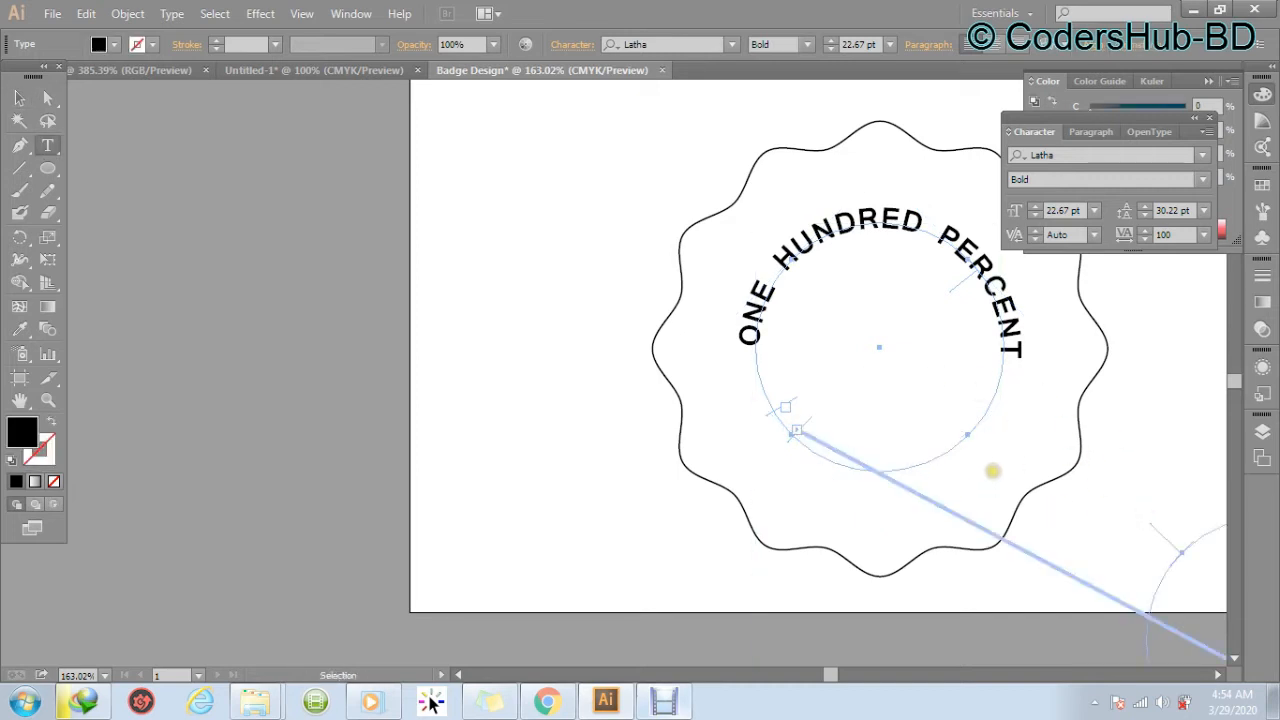
key(ctrl+z)
ctrl+click(1103, 485)
Remove the empty second line from the 100% text beside the artboard.
drag(1102, 514, 971, 496)
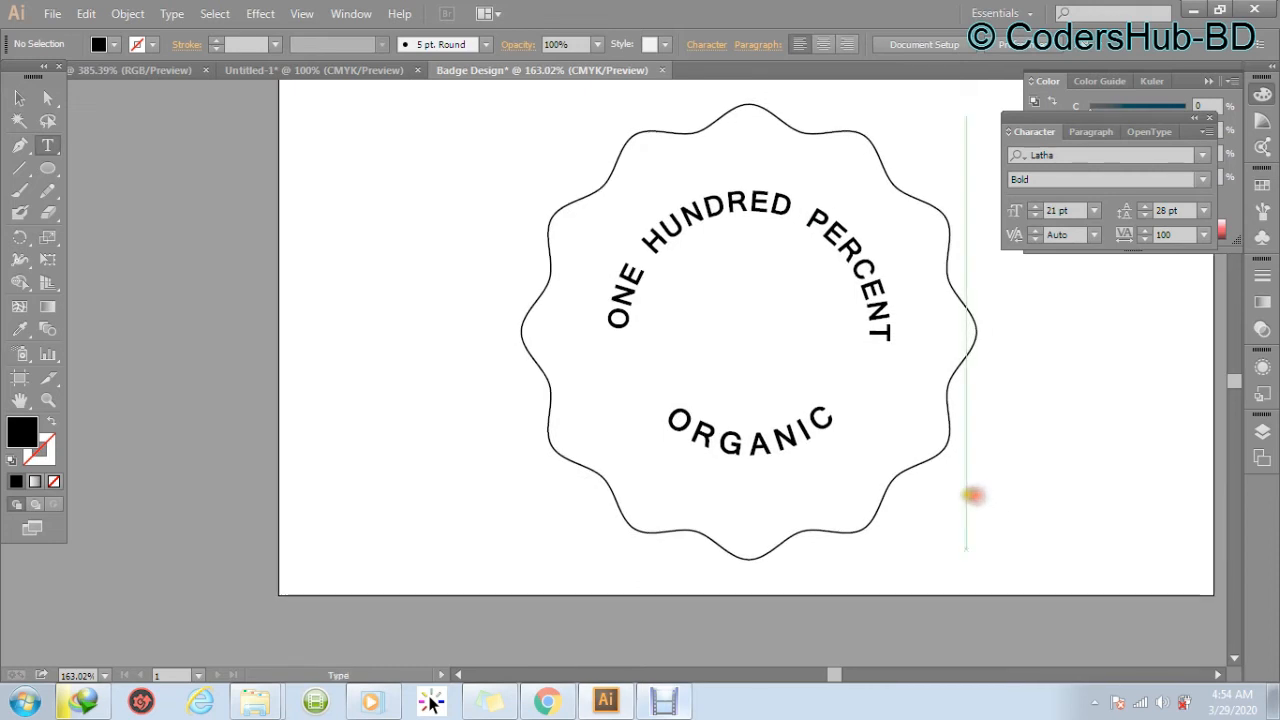
mouse_move(843, 428)
mouse_down()
mouse_move(1023, 489)
mouse_move(915, 491)
mouse_up()
drag(698, 394, 778, 460)
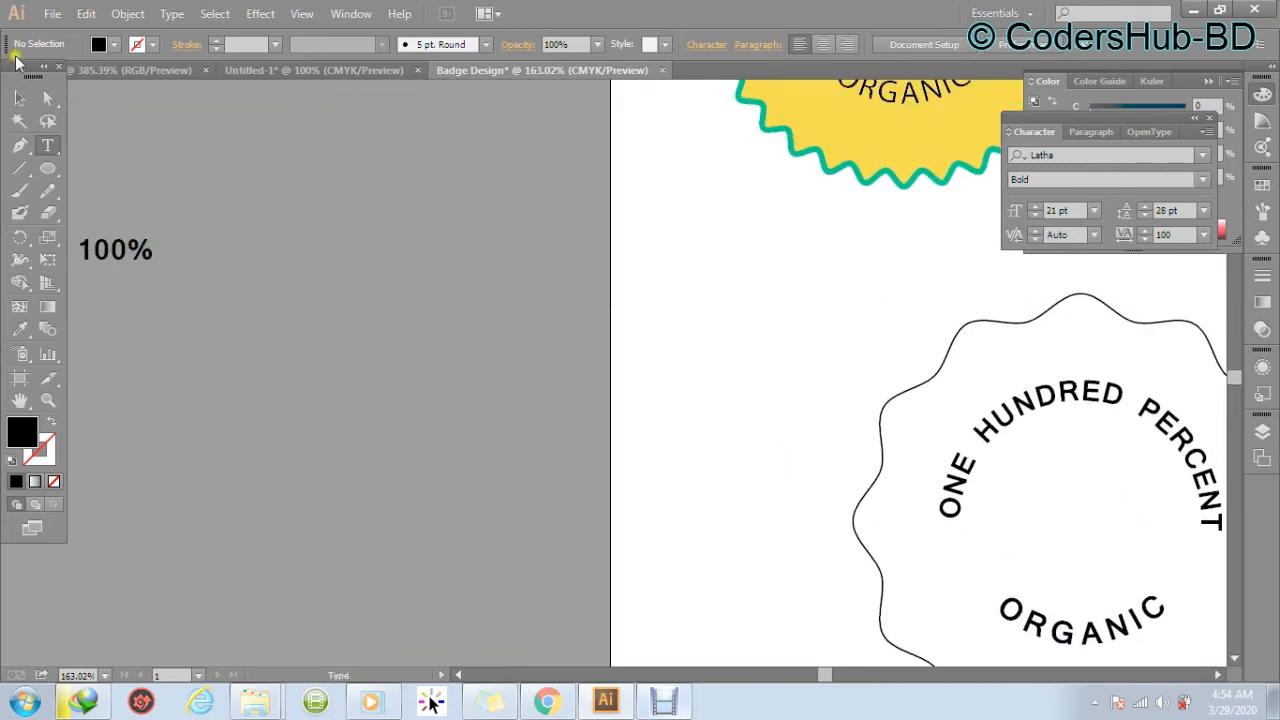
click(19, 97)
click(137, 255)
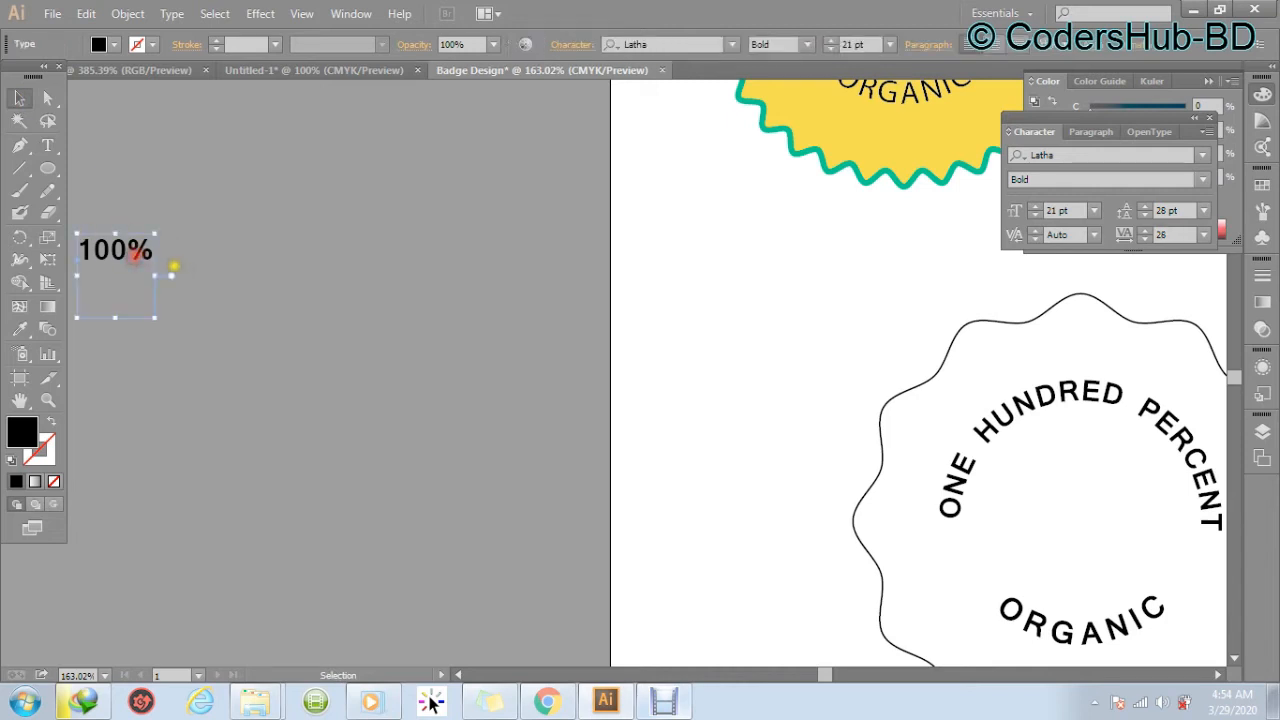
double_click(104, 258)
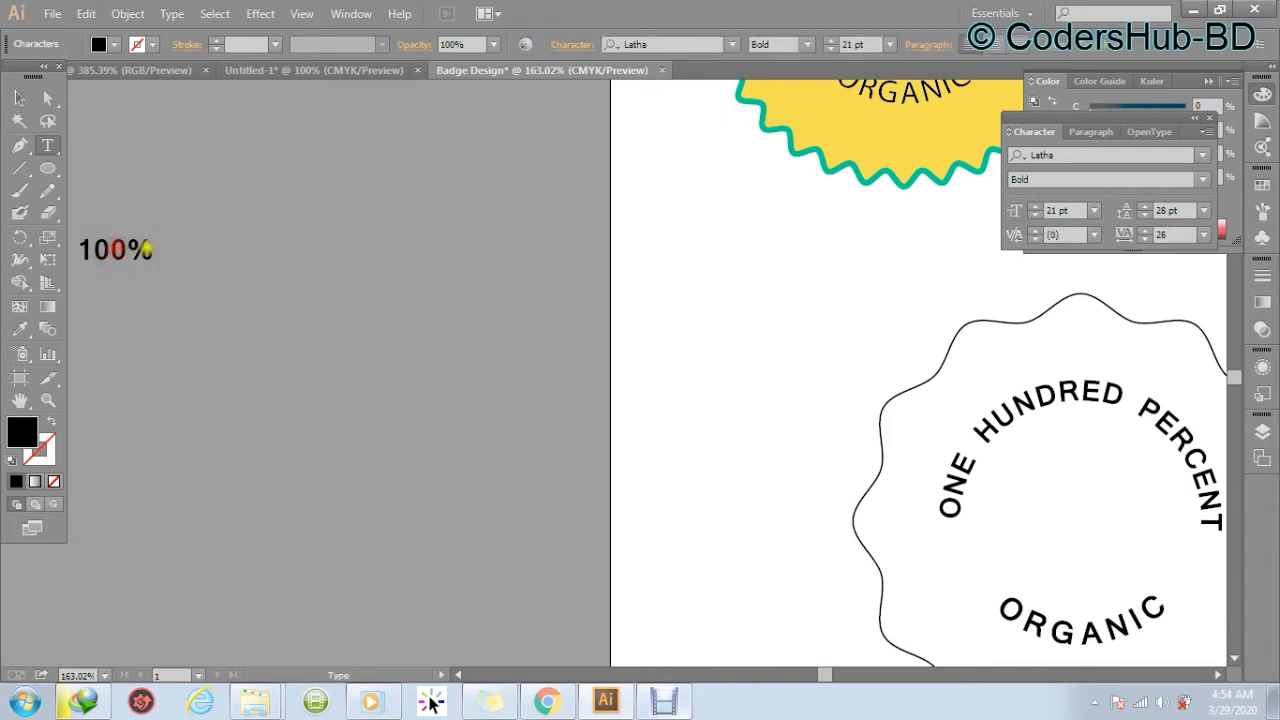
drag(150, 250, 165, 303)
click(168, 288)
click(120, 272)
key(Delete)
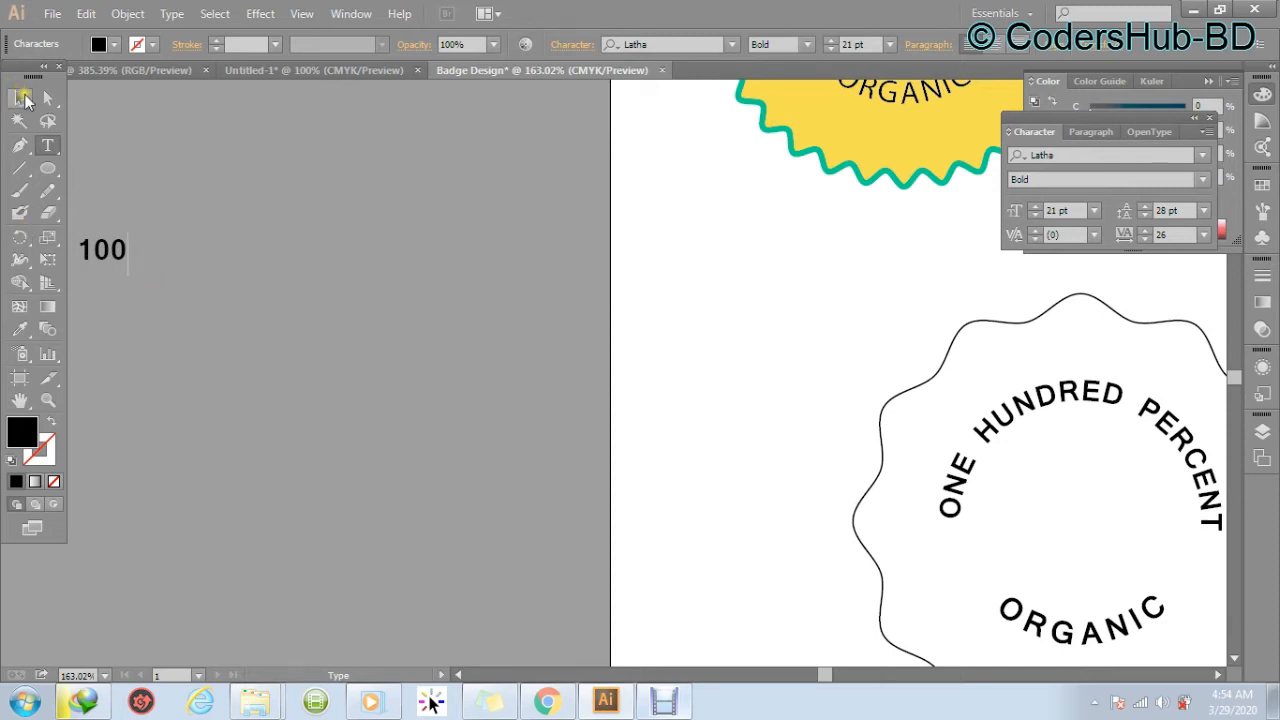
Move the 100% text into the middle of the badge and scale it up to a 46.66 pt font size.
click(18, 97)
drag(125, 255, 1125, 510)
drag(1137, 544, 726, 396)
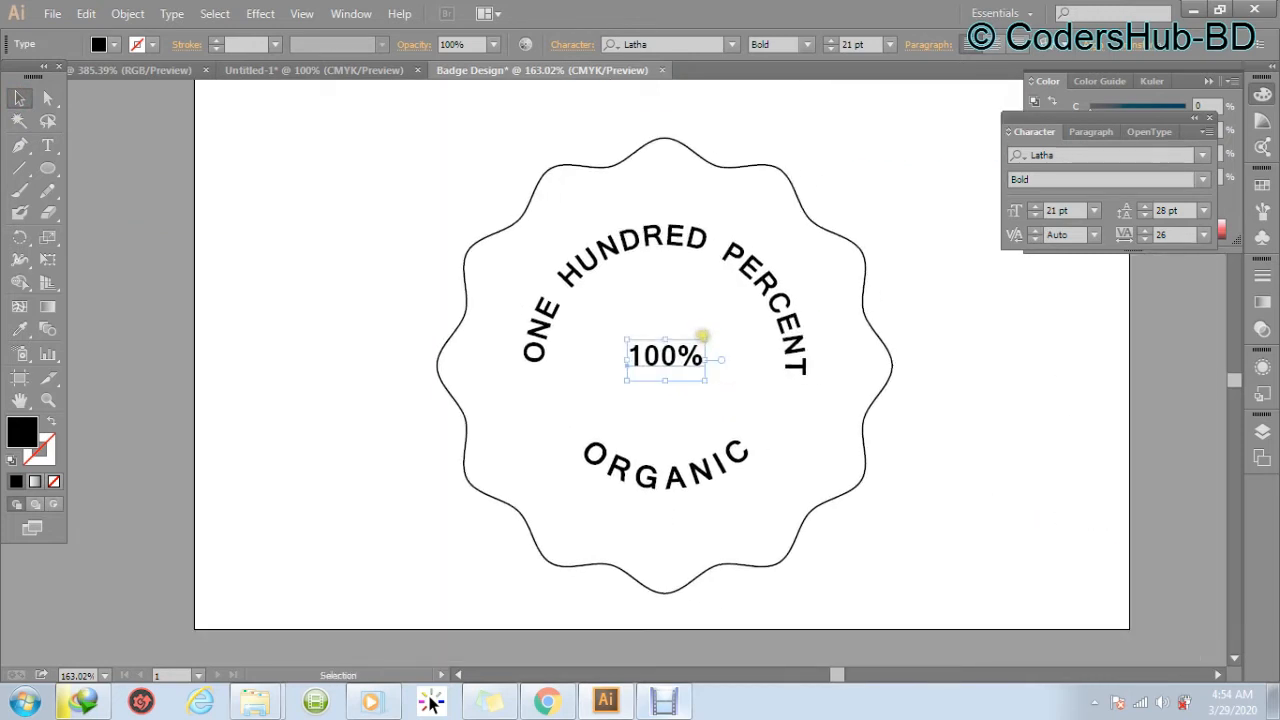
drag(703, 337, 752, 314)
Align all badge objects at their horizontal centres and distribute them by their vertical centres.
click(772, 320)
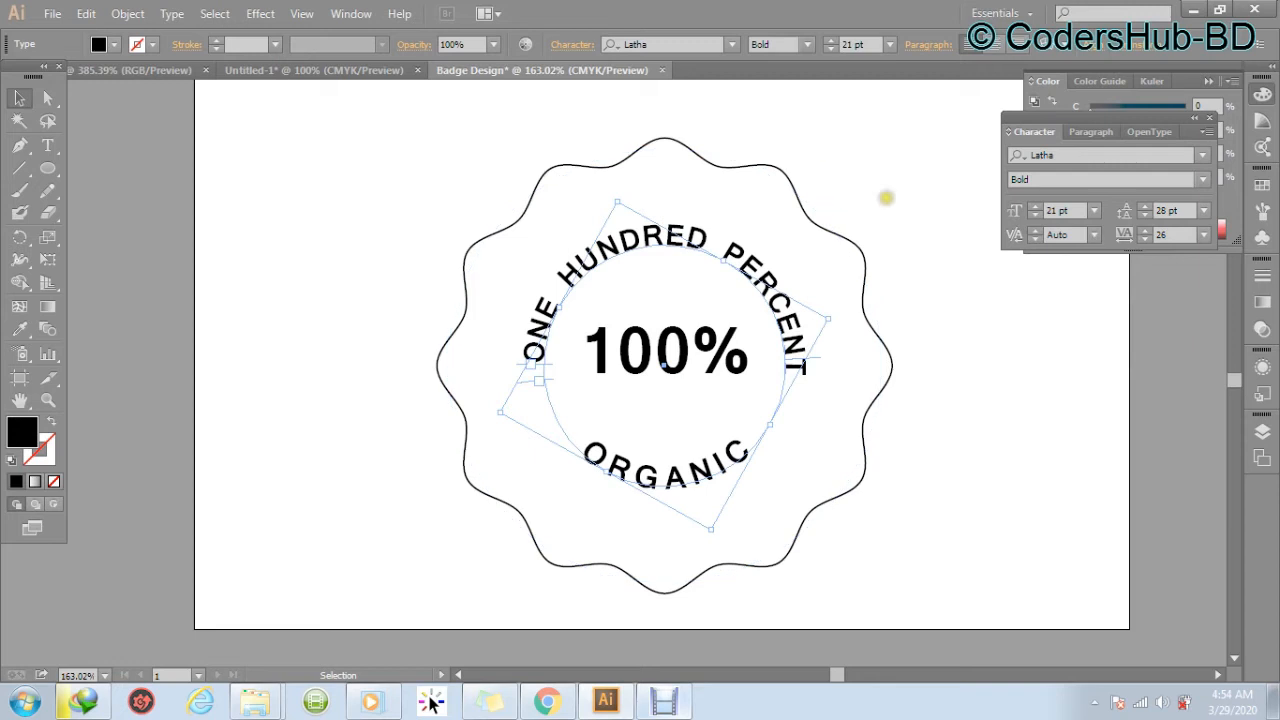
drag(946, 208, 426, 550)
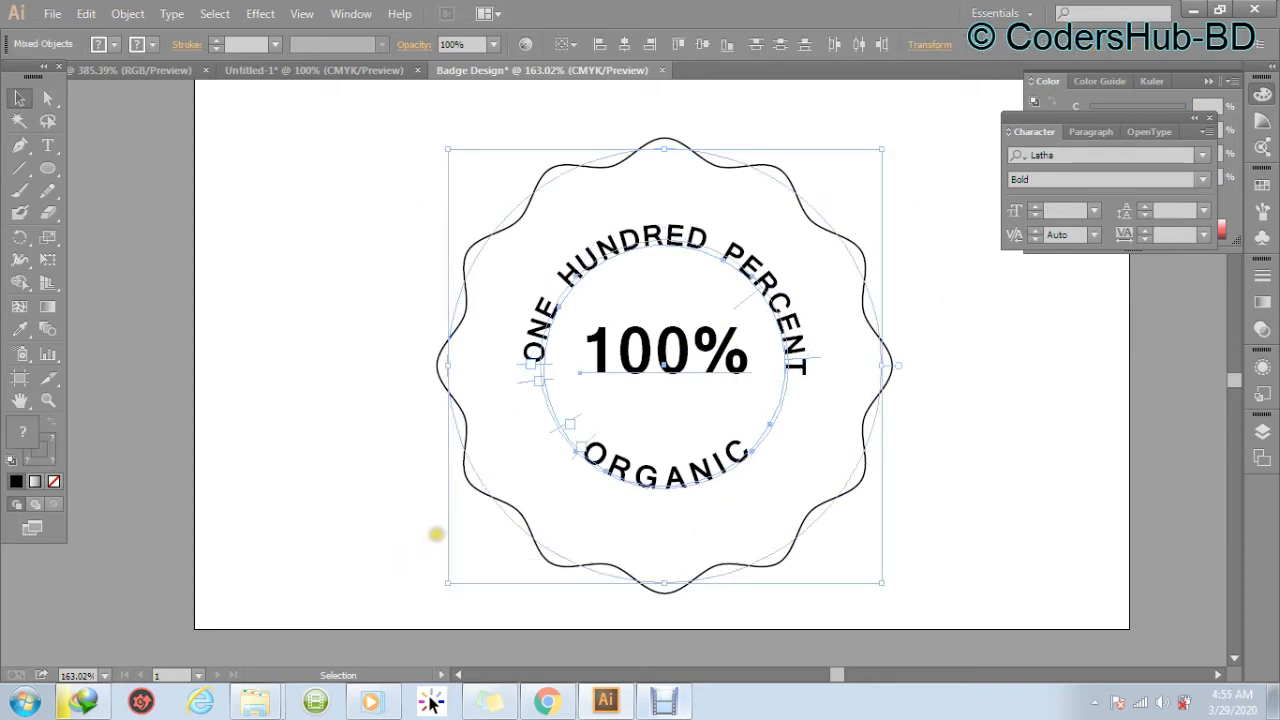
click(626, 48)
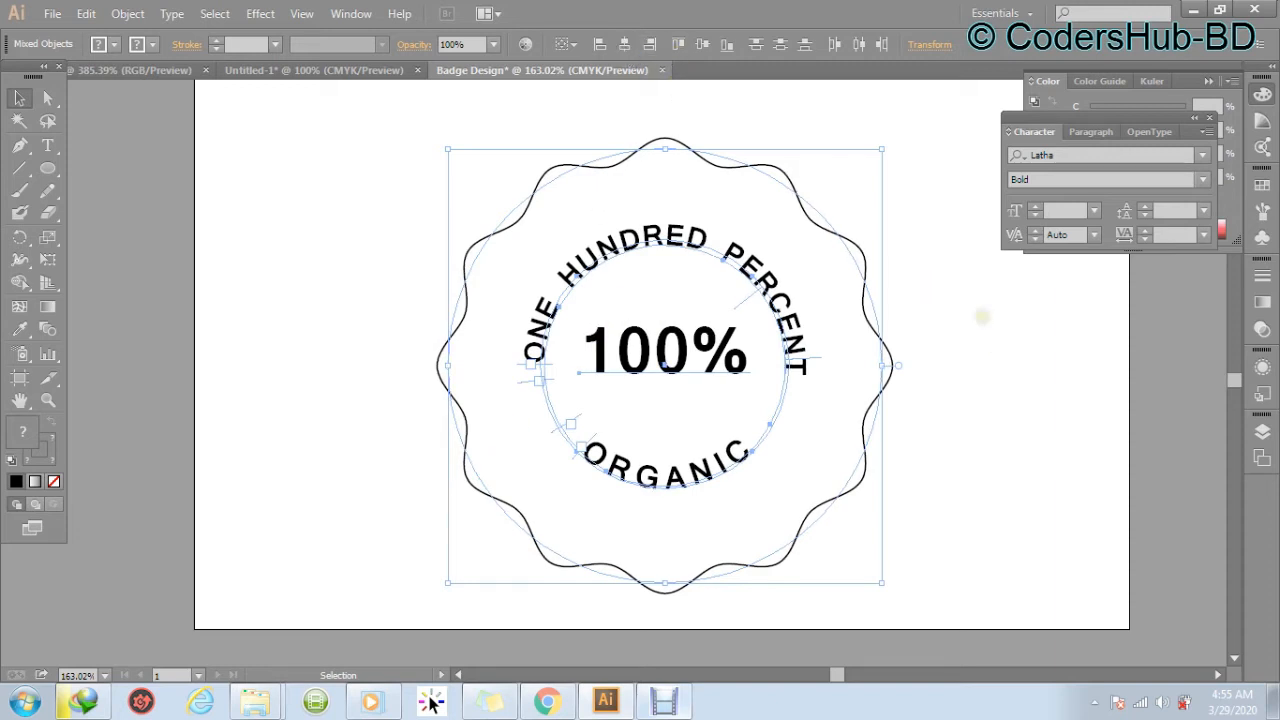
click(781, 44)
click(983, 313)
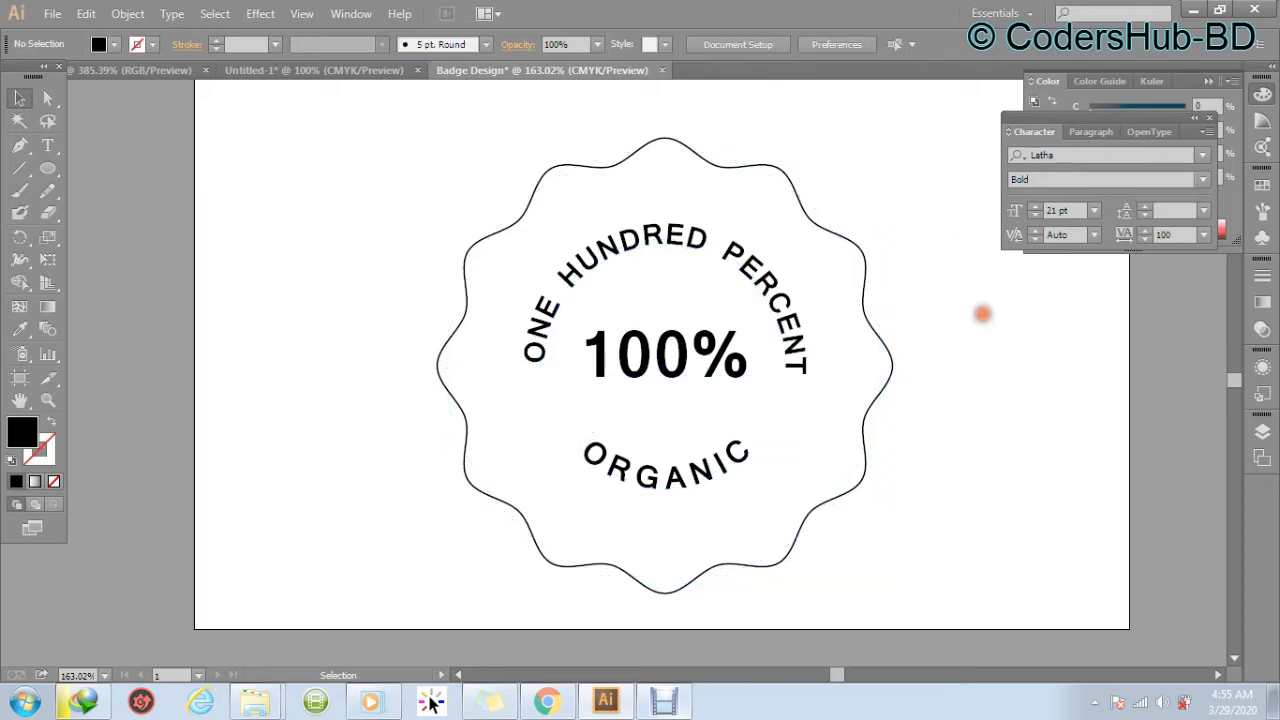
Group the ONE HUNDRED PERCENT and ORGANIC text circles.
click(760, 253)
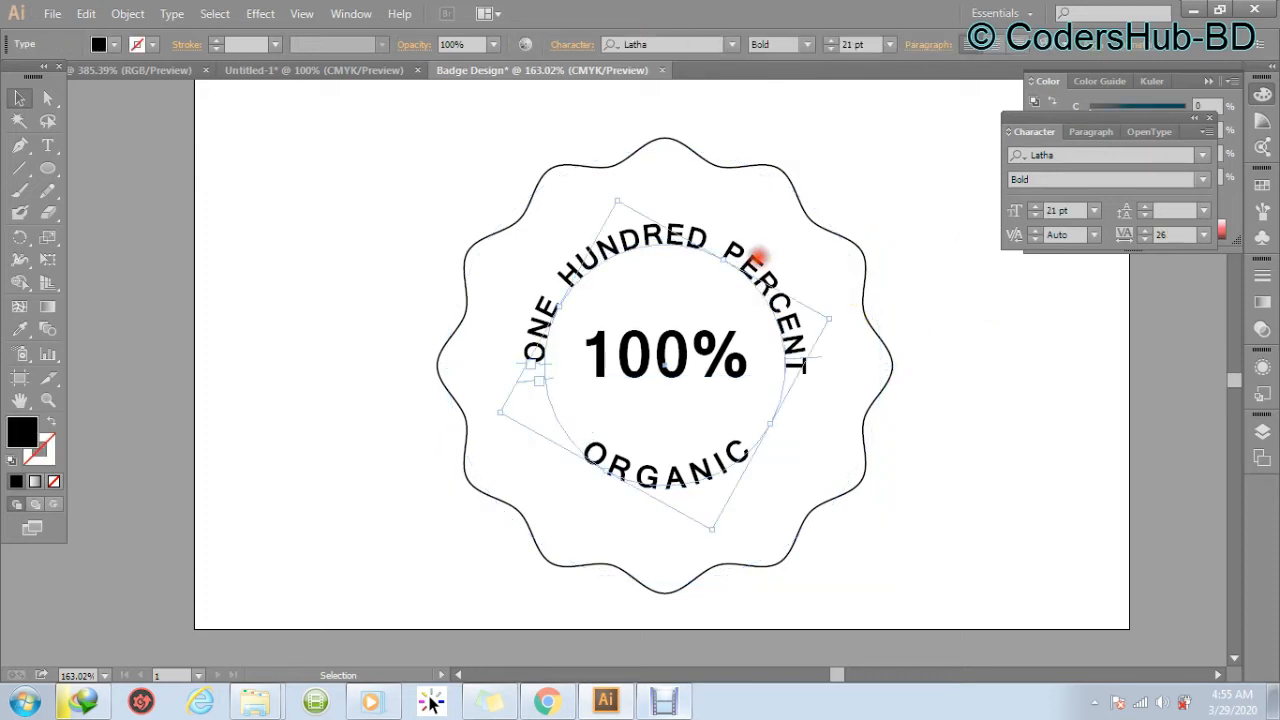
shift+click(702, 459)
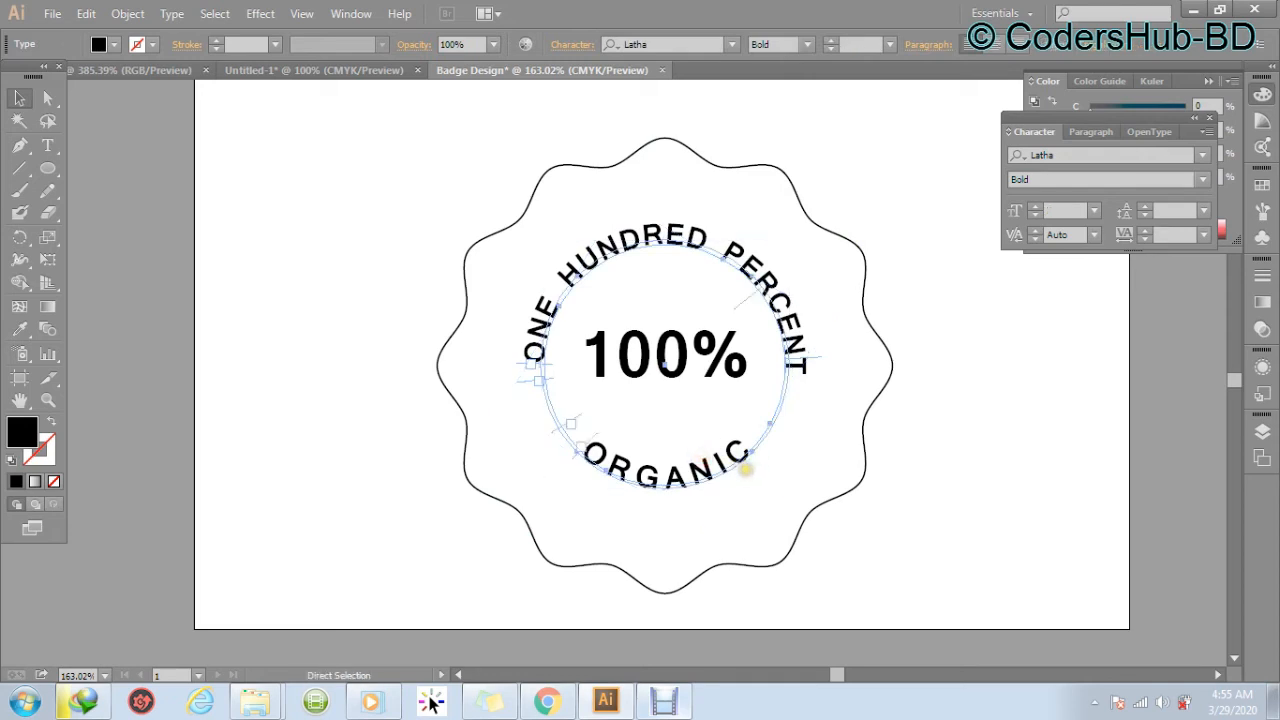
right_click(711, 453)
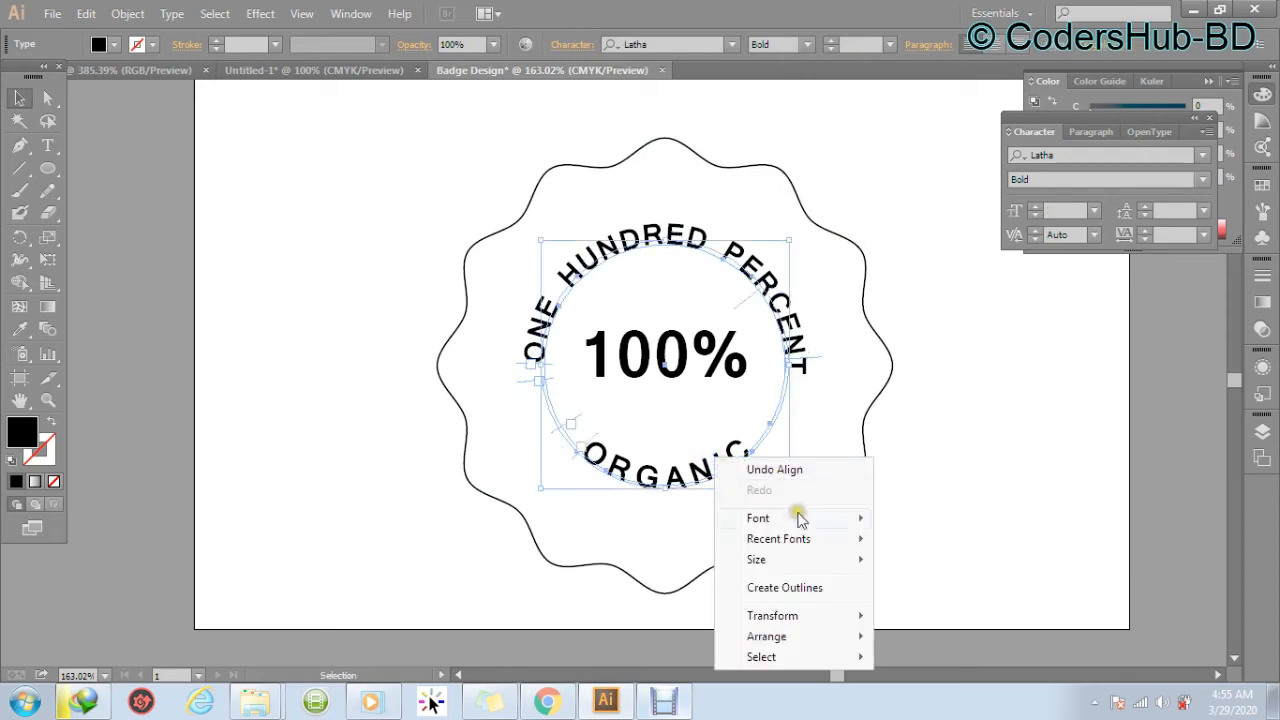
mouse_move(793, 545)
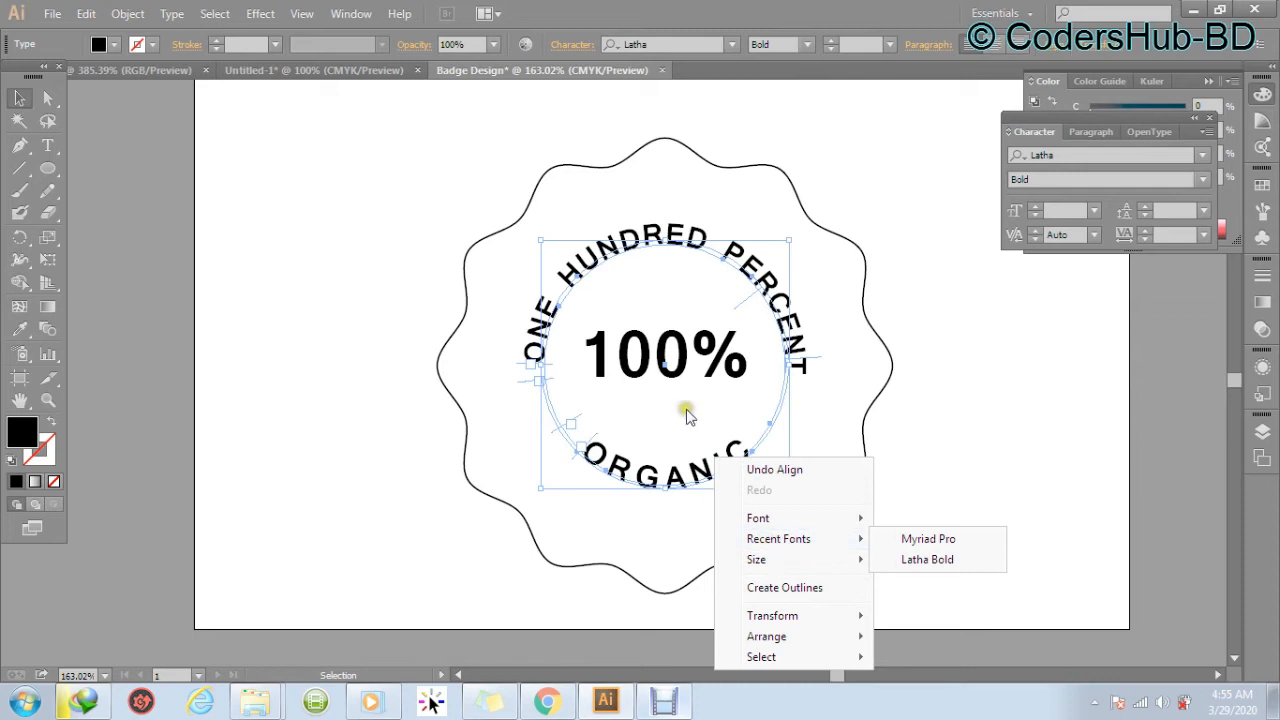
click(126, 8)
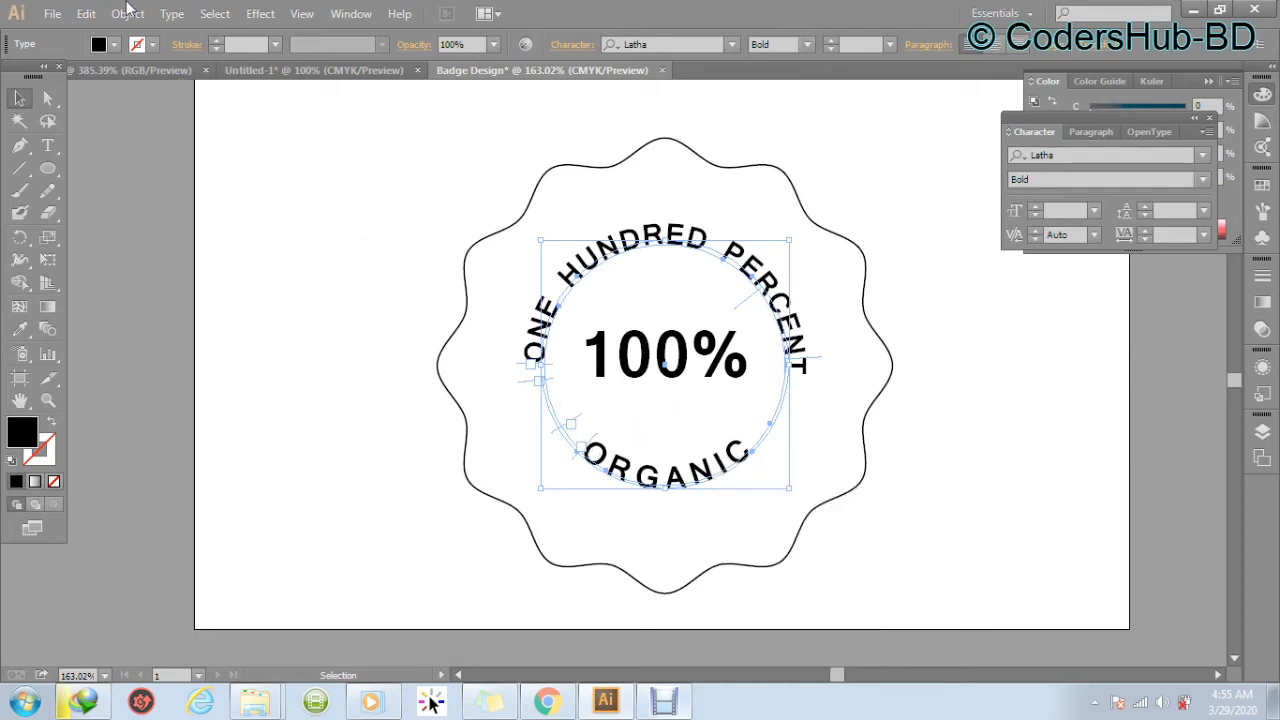
click(126, 8)
click(175, 85)
click(970, 328)
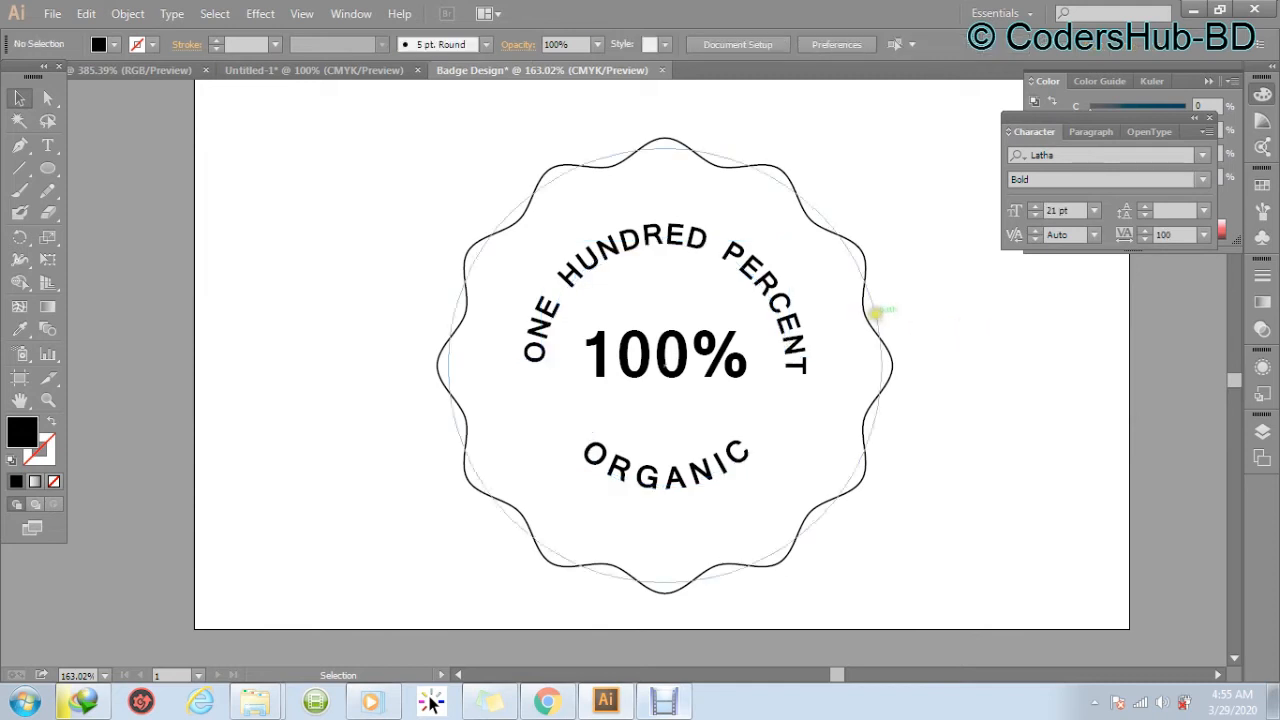
Draw an unfilled circle with a 1 pt black stroke around the curved texts, undoing the stray extra ellipse.
click(884, 318)
click(960, 330)
mouse_move(871, 480)
mouse_down()
mouse_move(843, 434)
mouse_move(875, 485)
mouse_up()
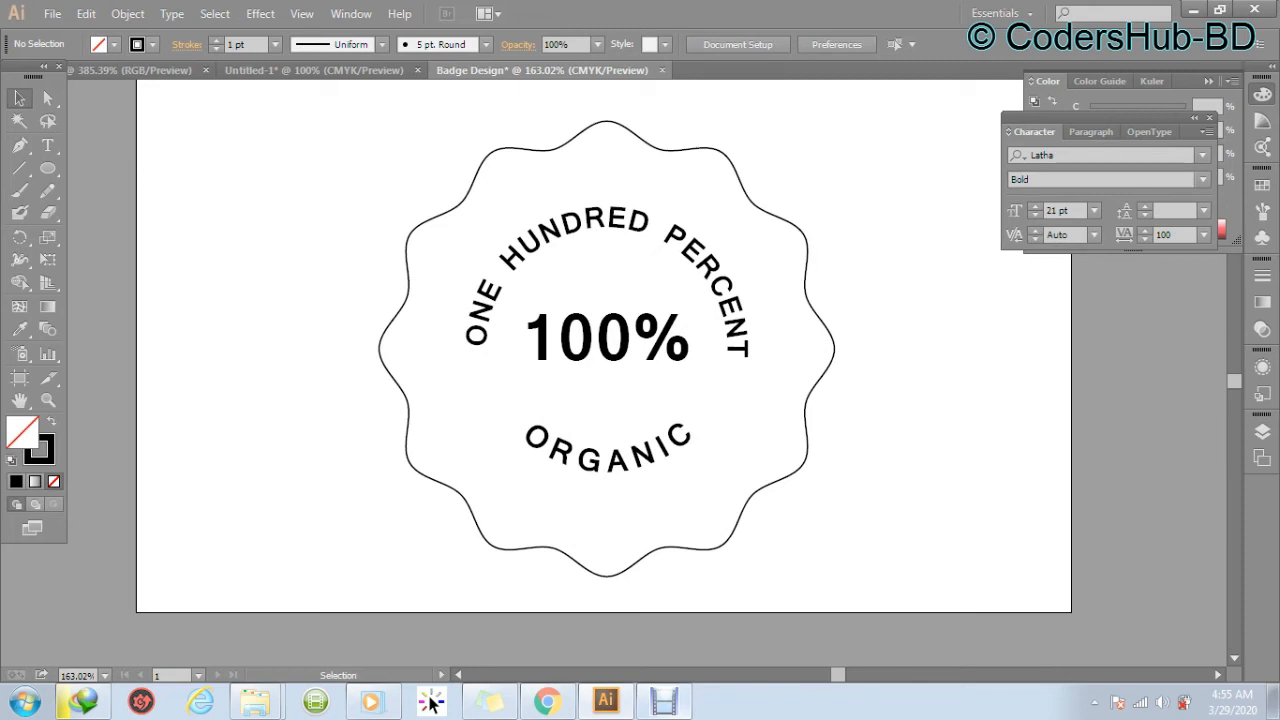
click(47, 168)
mouse_move(610, 318)
mouse_down()
mouse_move(740, 479)
mouse_move(734, 503)
mouse_move(726, 477)
mouse_move(545, 350)
mouse_move(526, 366)
mouse_move(603, 370)
mouse_move(683, 503)
mouse_move(731, 517)
mouse_move(689, 502)
mouse_move(693, 528)
mouse_move(679, 507)
mouse_move(757, 488)
mouse_up()
key(space)
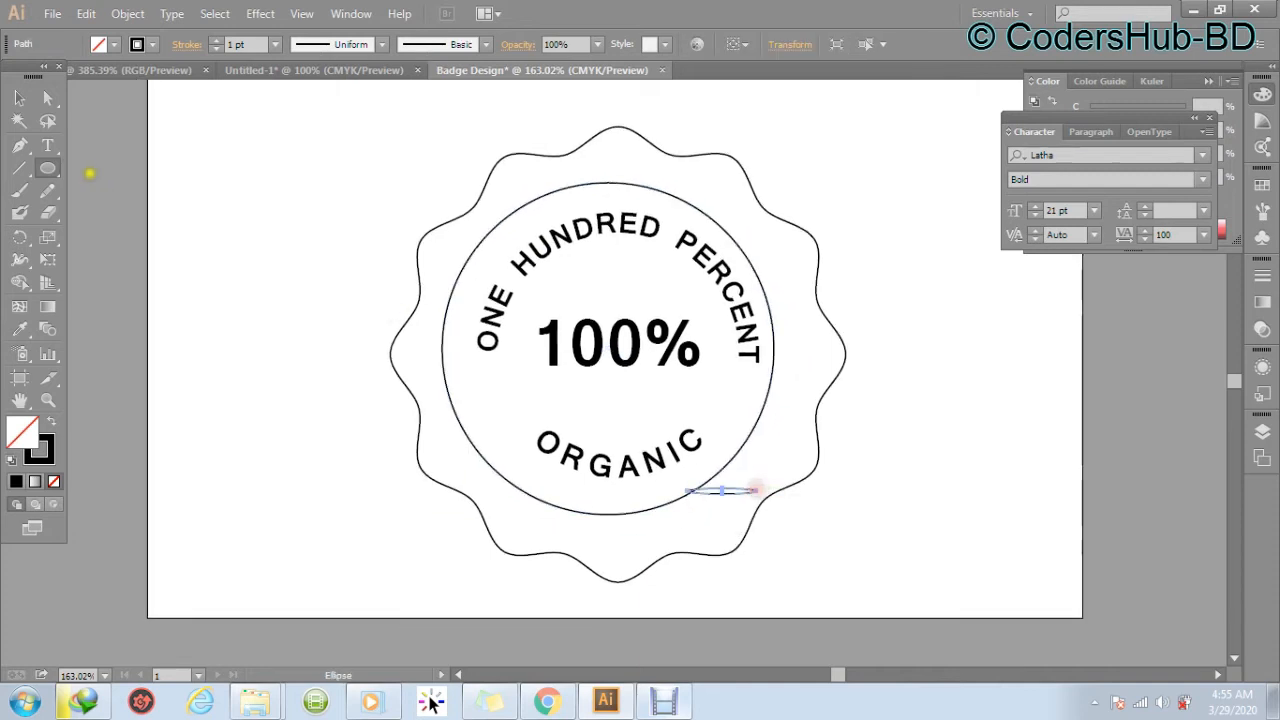
key(ctrl+z)
click(19, 97)
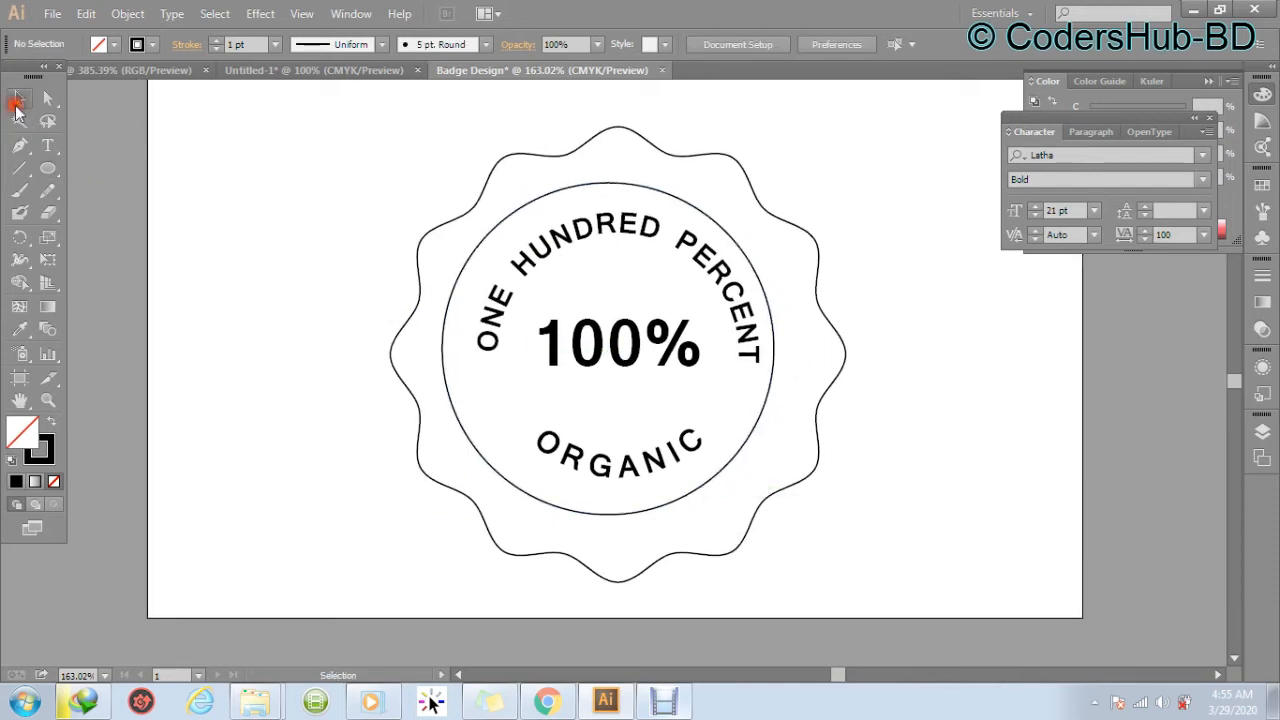
Shrink the new circle to fit closely around the curved texts and nudge it until it encloses them evenly.
mouse_move(708, 208)
mouse_down()
mouse_move(695, 208)
mouse_move(716, 222)
mouse_up()
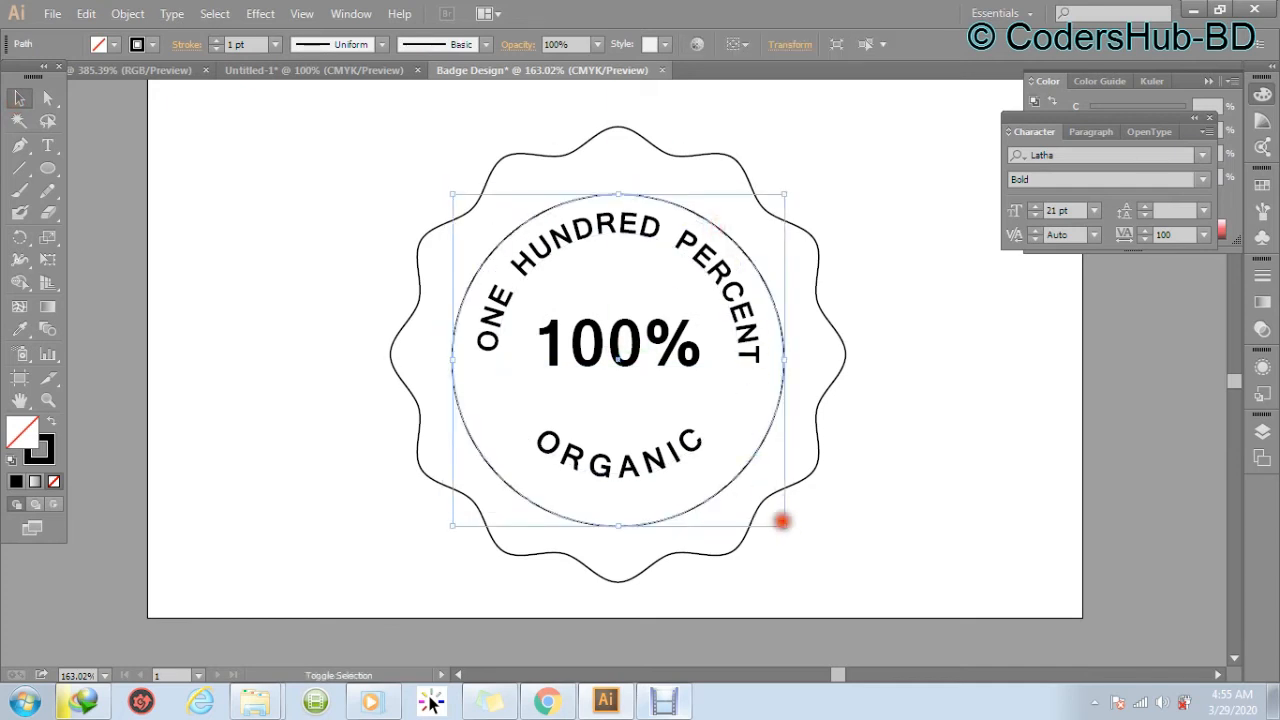
drag(783, 523, 769, 510)
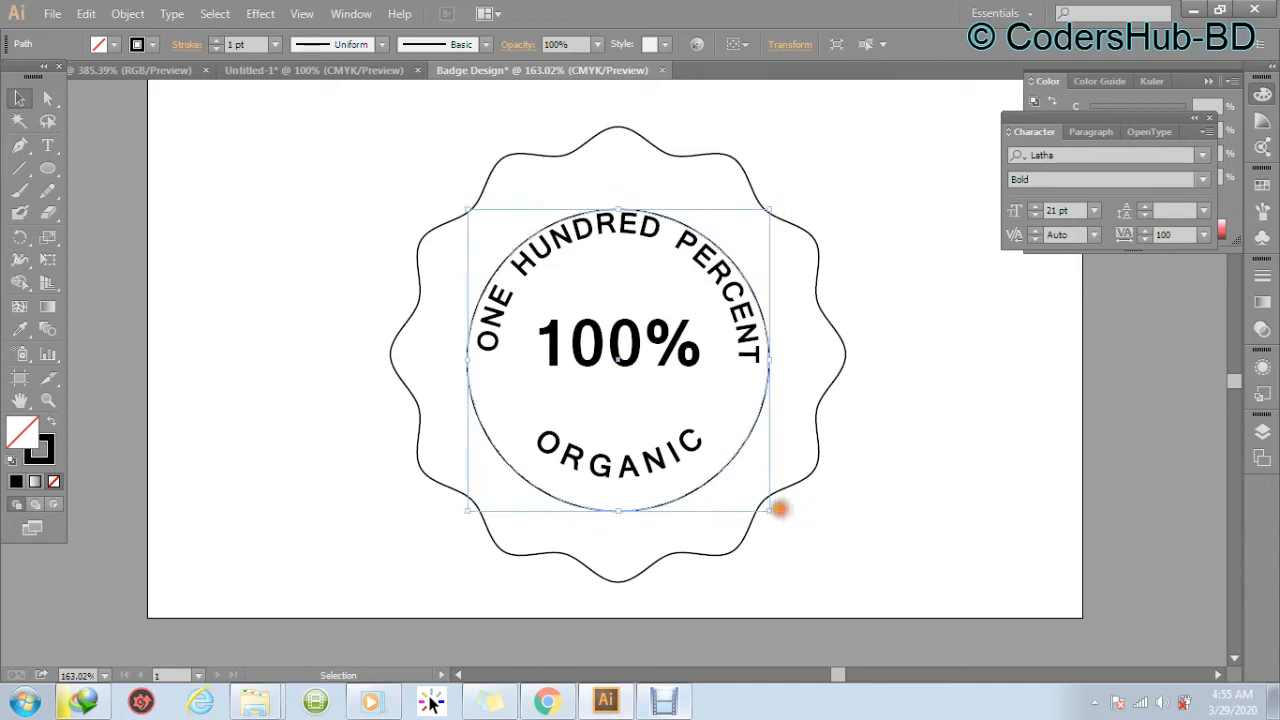
key(Up)
key(Up)
key(Up)
key(Up)
key(Up)
key(Up)
key(Right)
key(Up)
drag(858, 316, 767, 346)
click(886, 337)
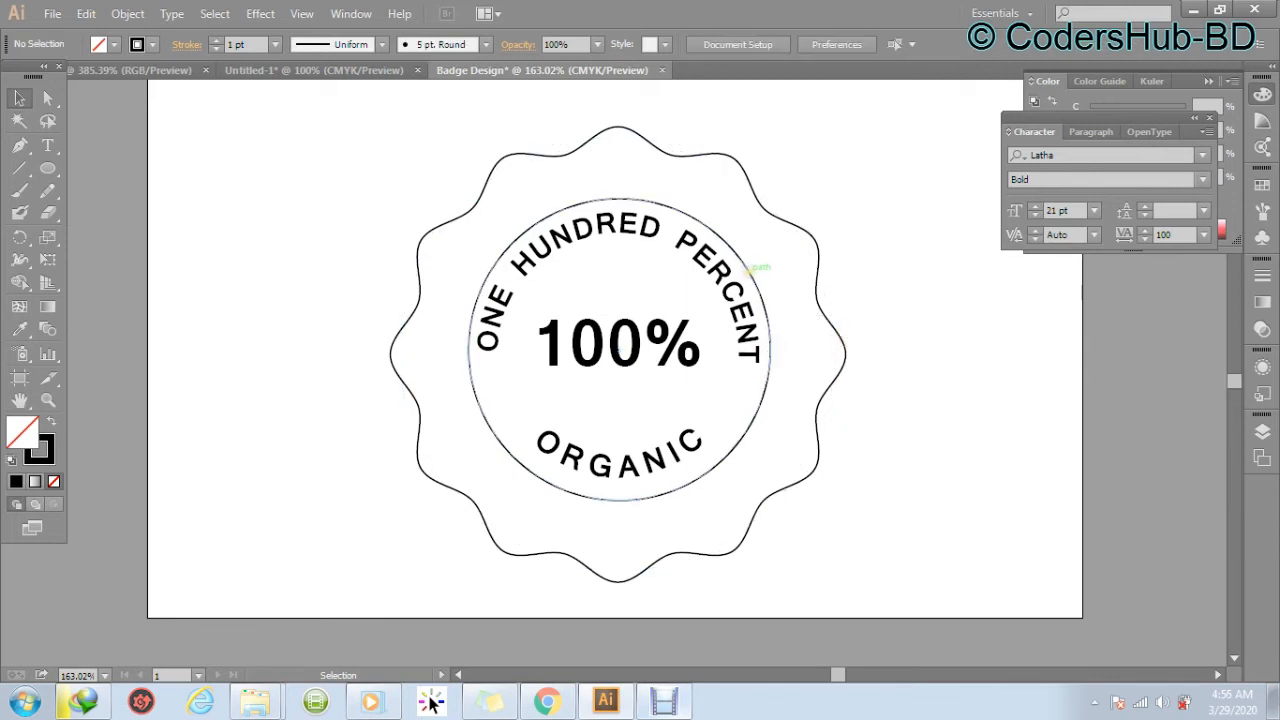
click(749, 272)
shift+click(610, 127)
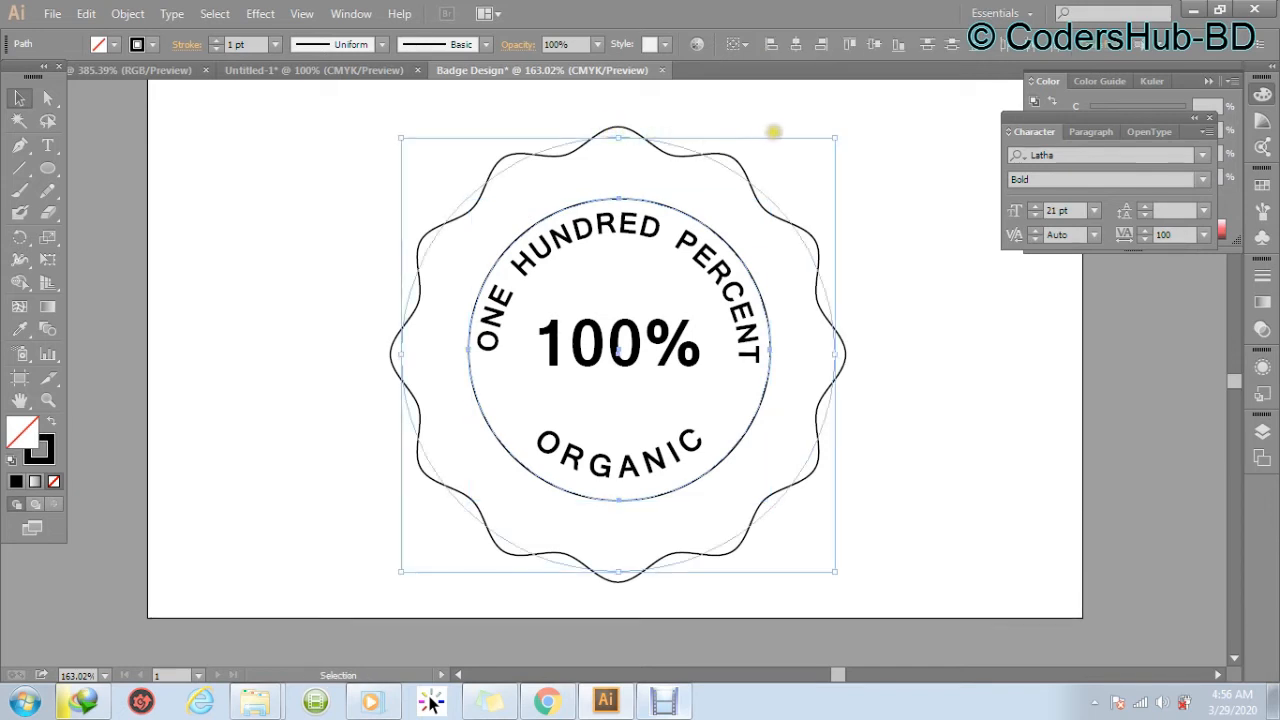
click(940, 306)
click(669, 337)
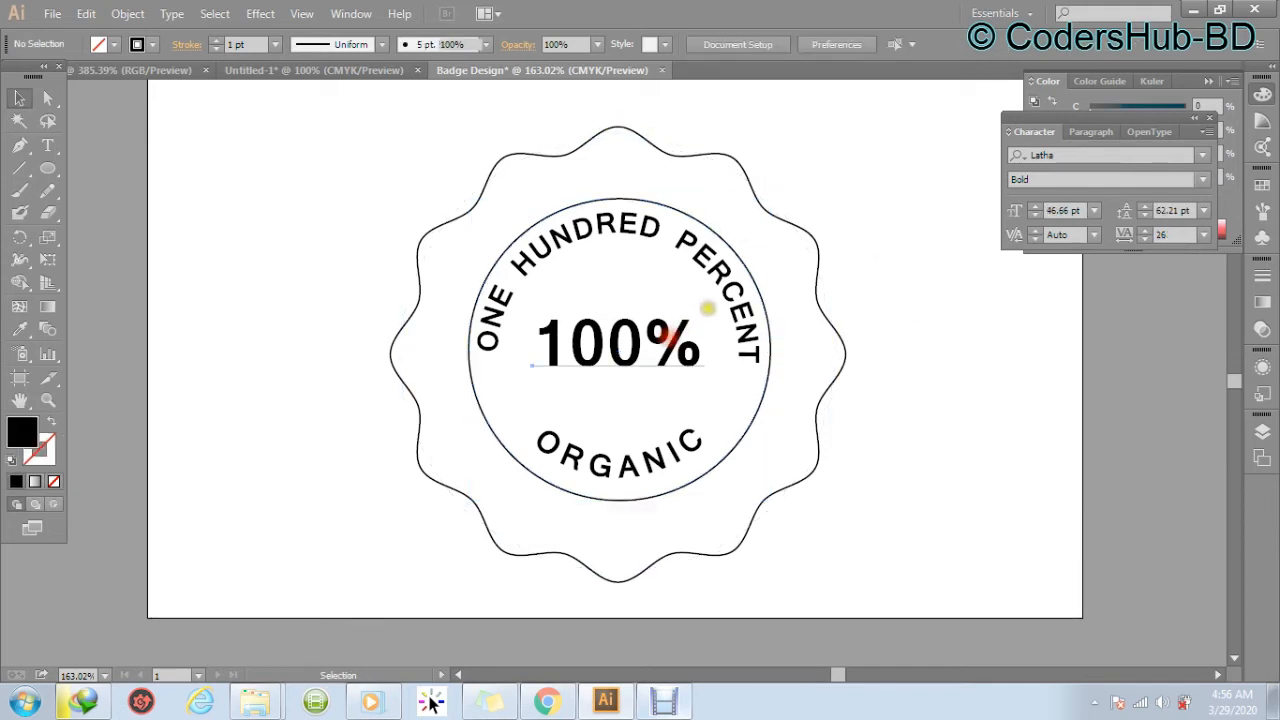
shift+click(735, 291)
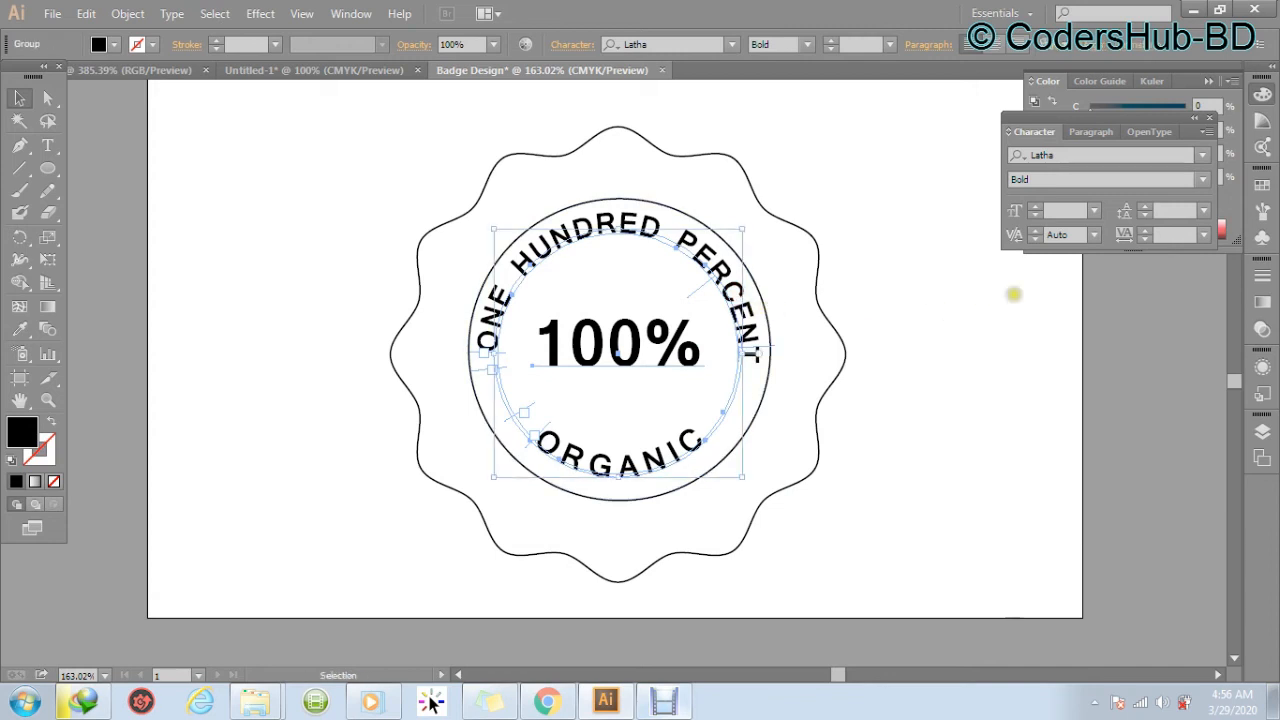
click(915, 252)
Align the circle and scalloped outline at their horizontal centres, and align the badge texts with them the same way.
shift+click(750, 263)
shift+click(709, 157)
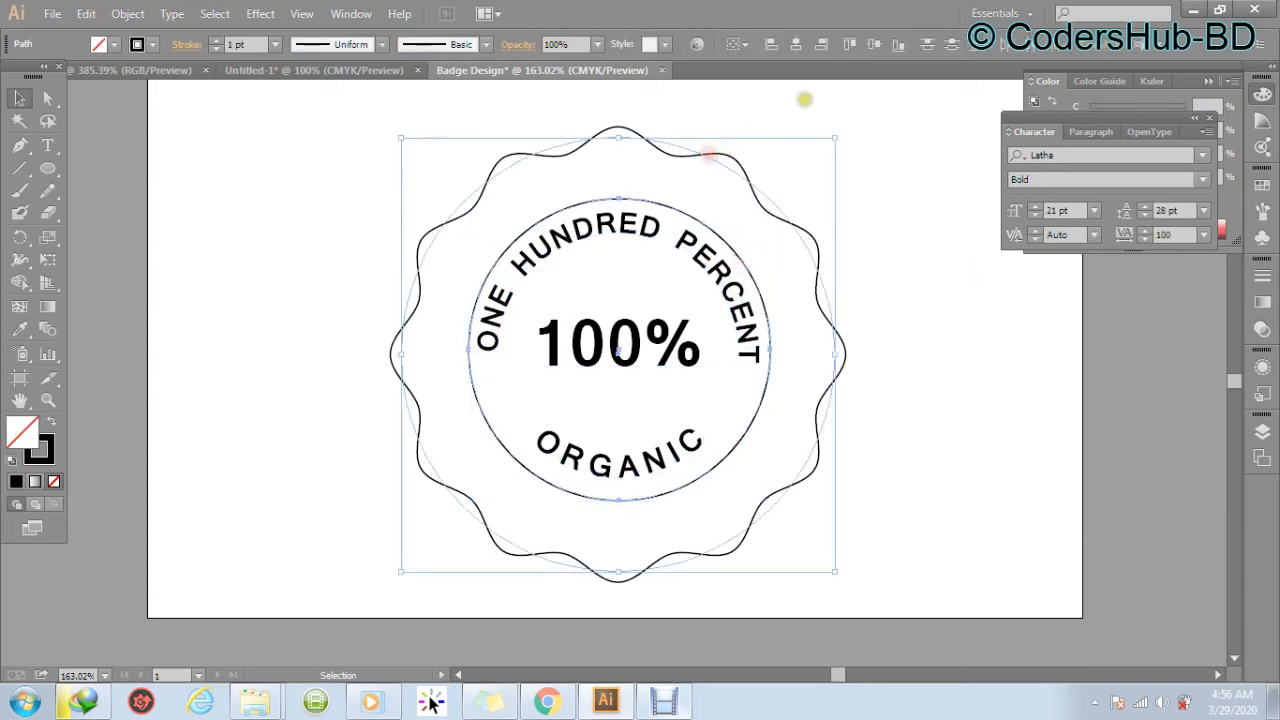
click(798, 46)
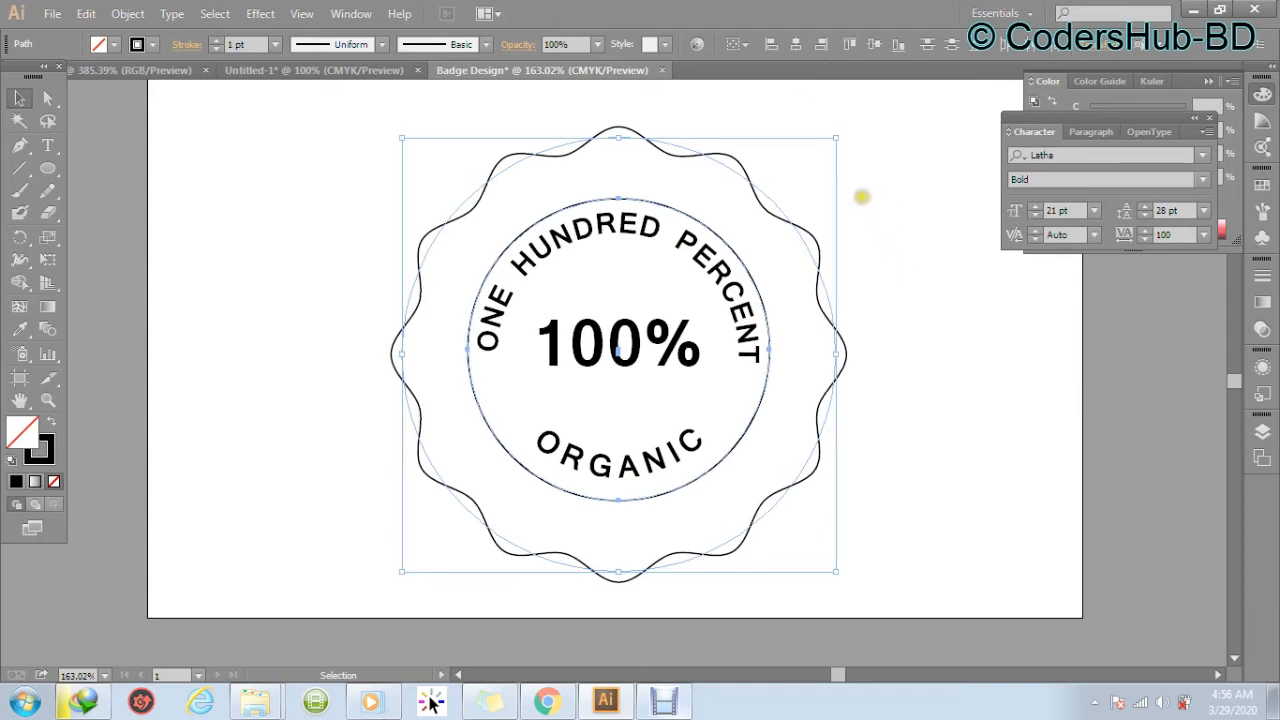
drag(862, 197, 674, 343)
click(624, 44)
click(937, 286)
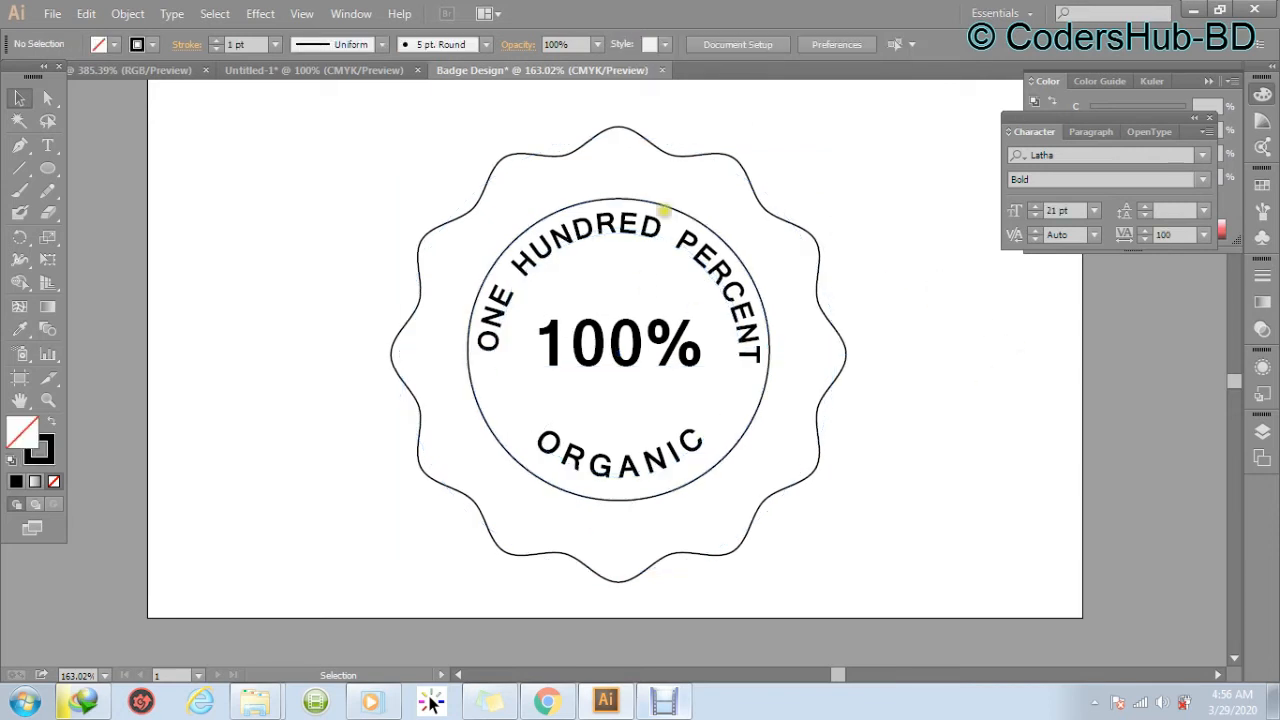
Copy the circle, paste it in front, and scale the copy down from its centre to fit between the curved texts and 100%.
click(666, 206)
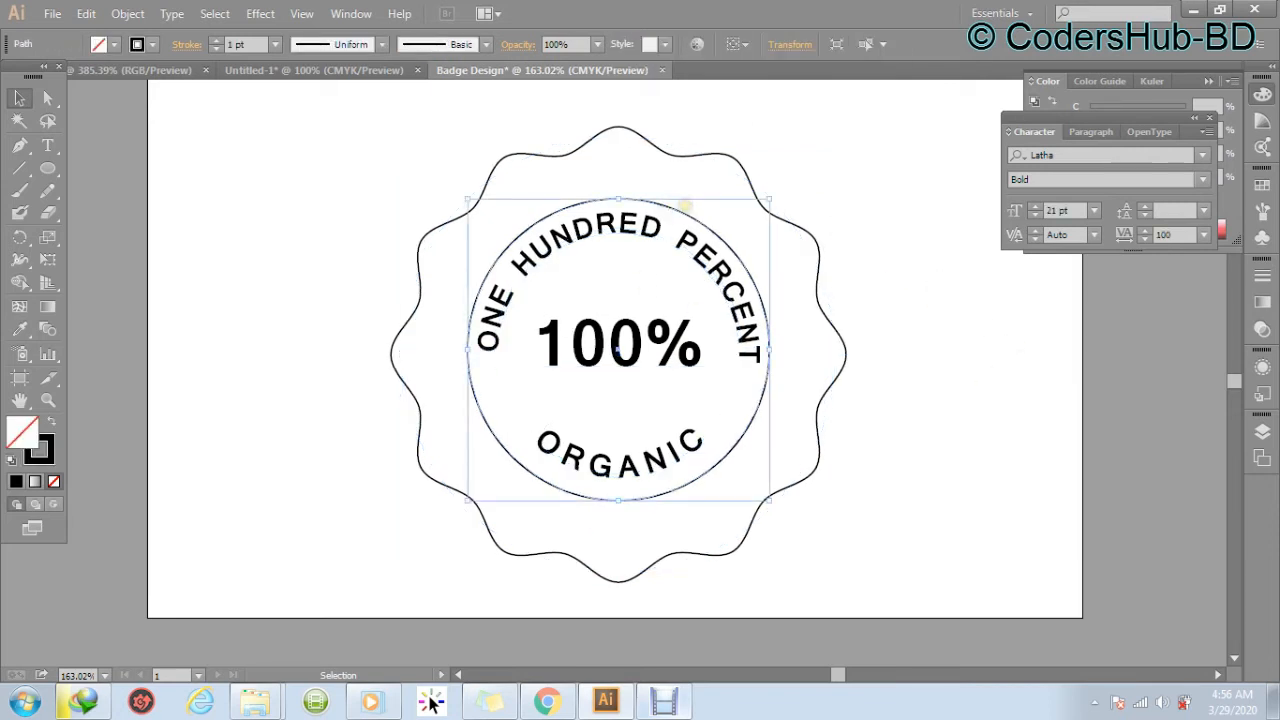
key(ctrl+c)
key(ctrl+f)
key(alt)
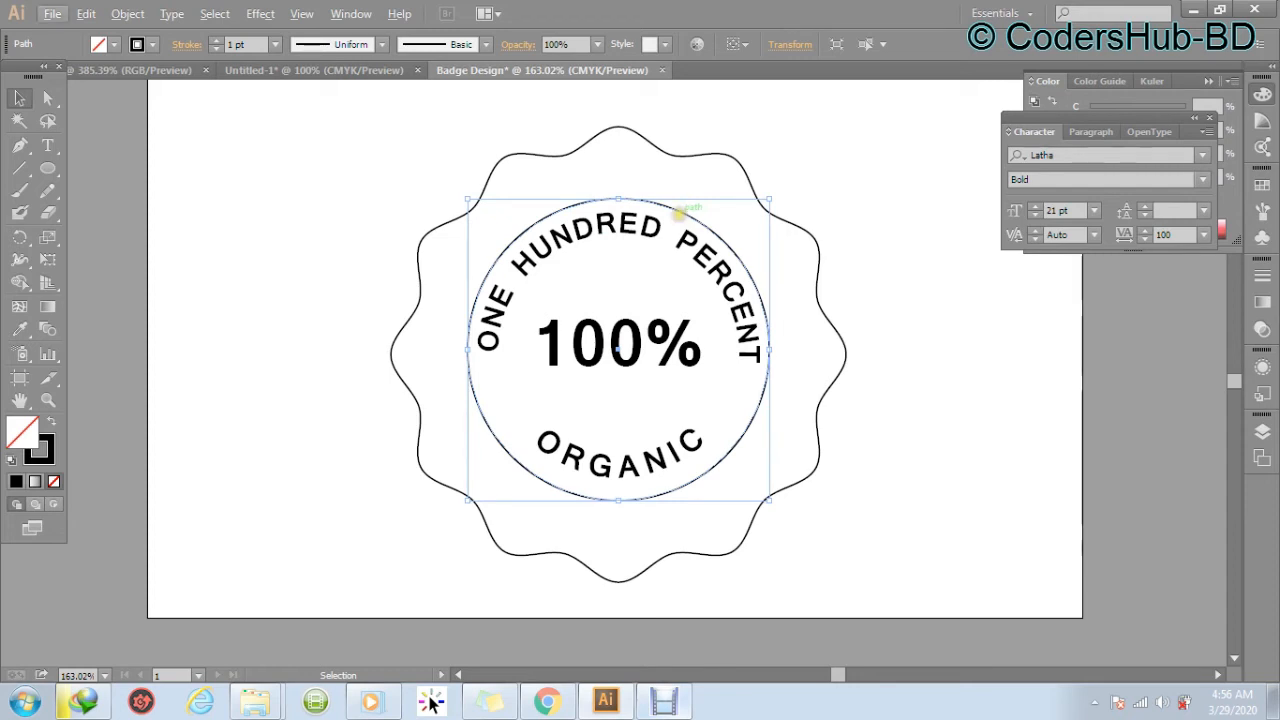
shift+click(763, 196)
drag(767, 196, 715, 236)
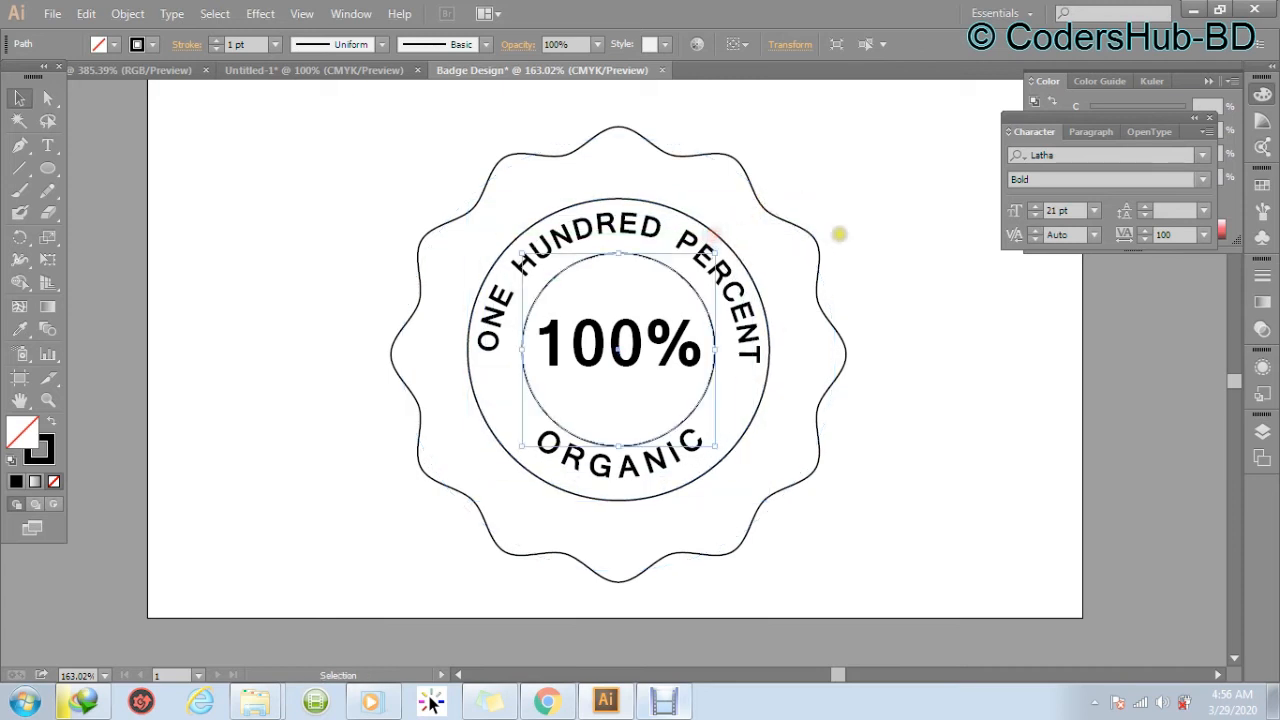
click(866, 237)
drag(874, 386, 839, 300)
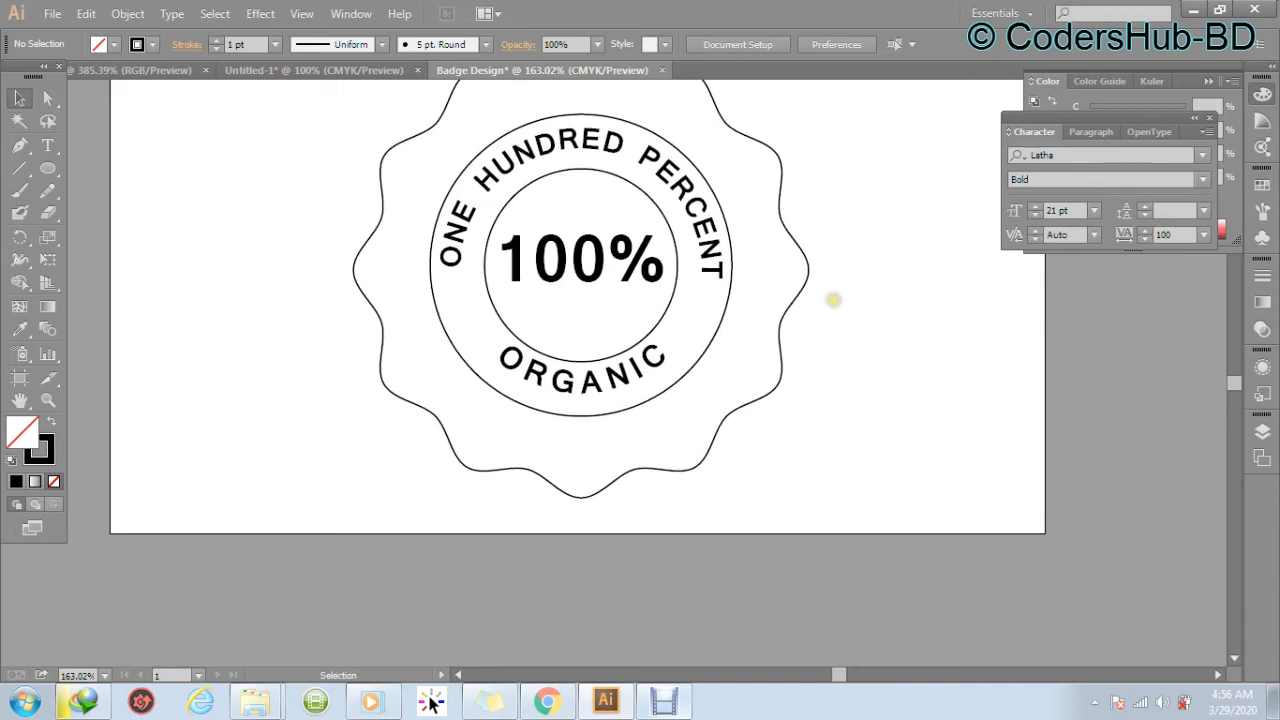
Draw a short horizontal line just above the 100% text and place a copy of it directly below the text.
drag(818, 426, 907, 467)
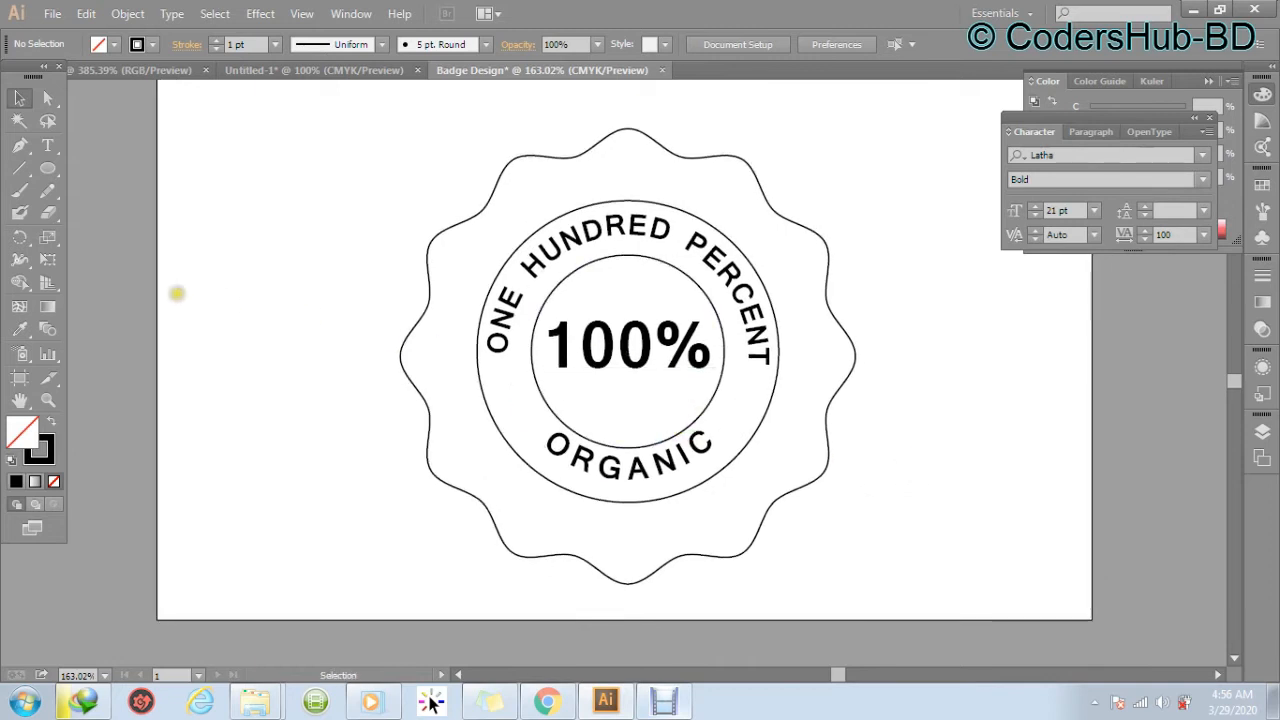
click(18, 170)
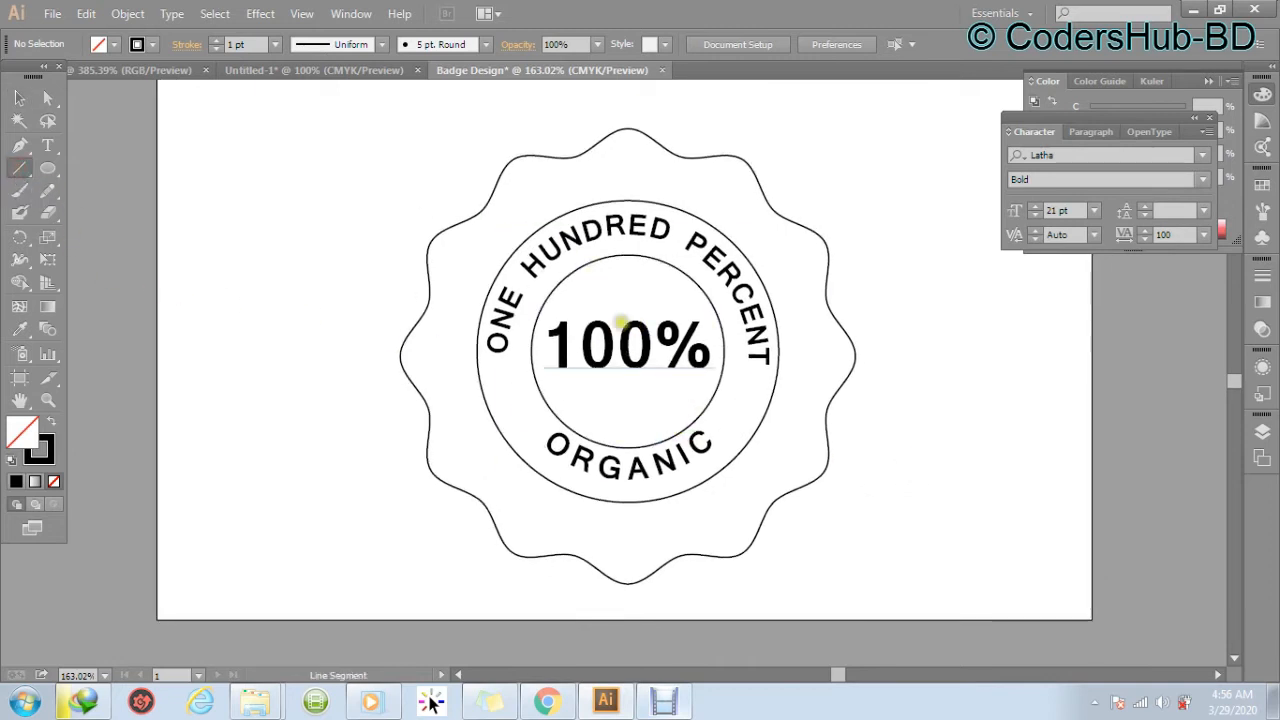
drag(600, 300, 648, 296)
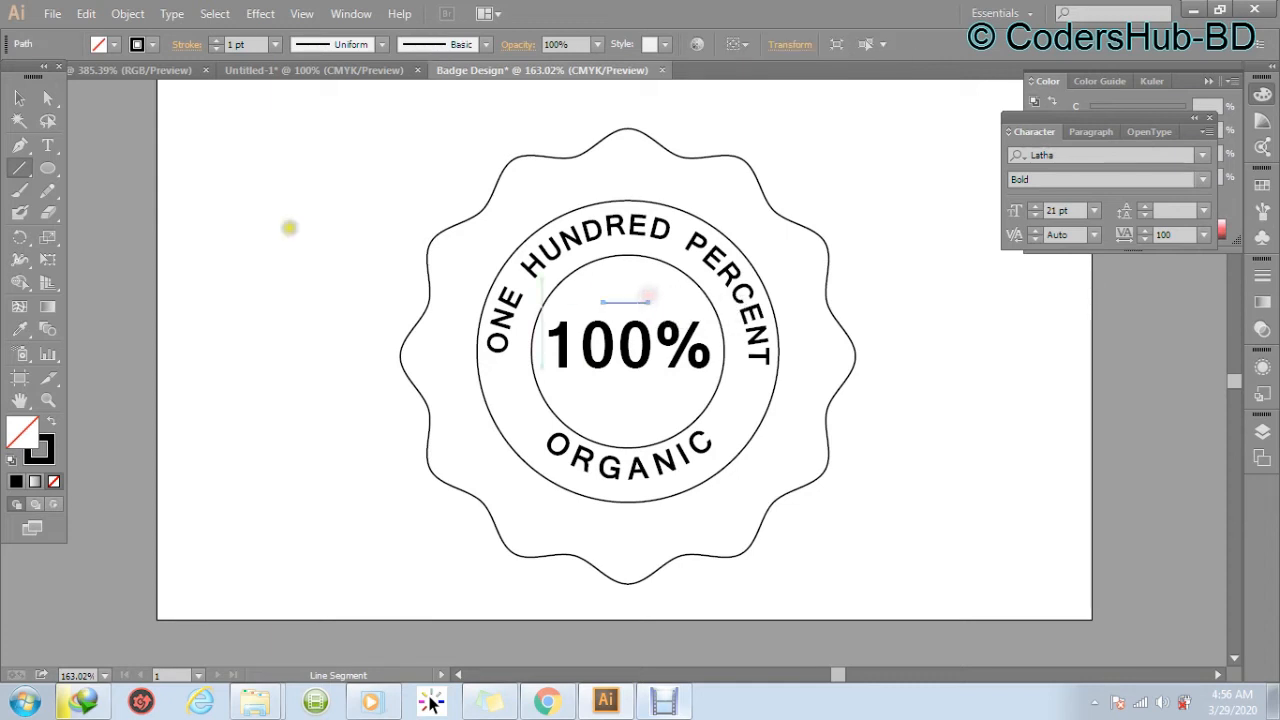
click(20, 170)
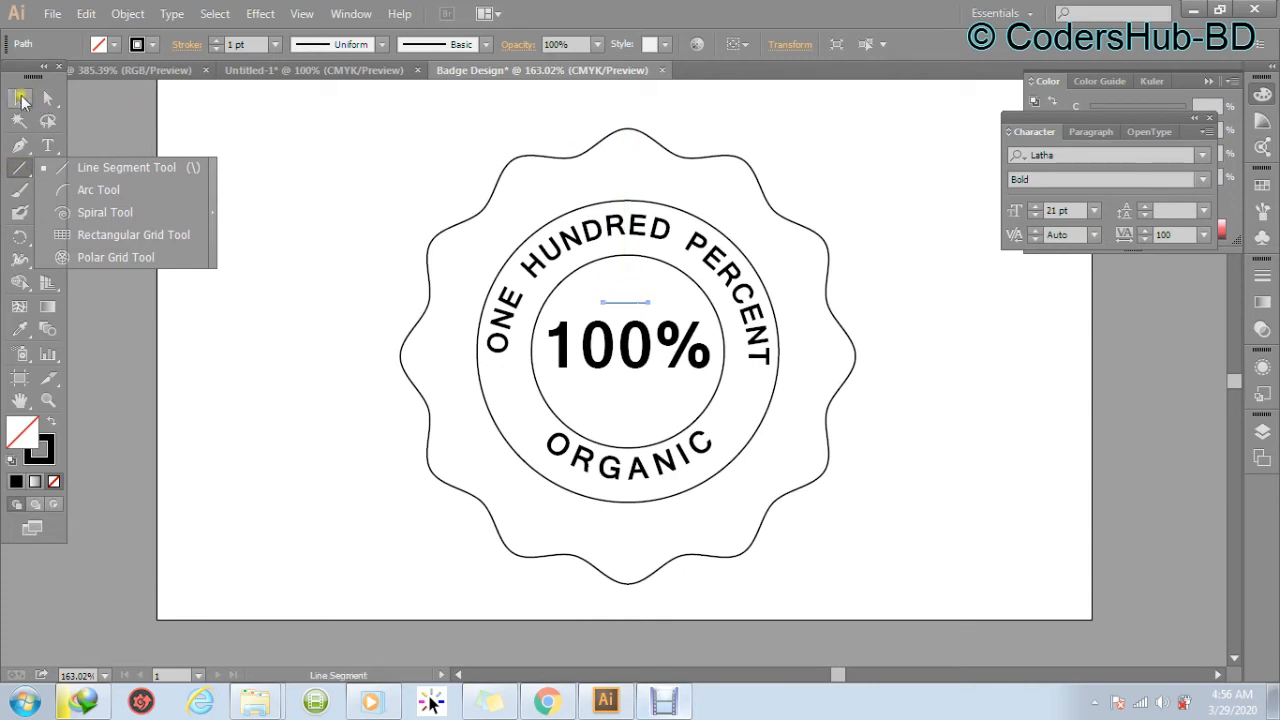
click(22, 100)
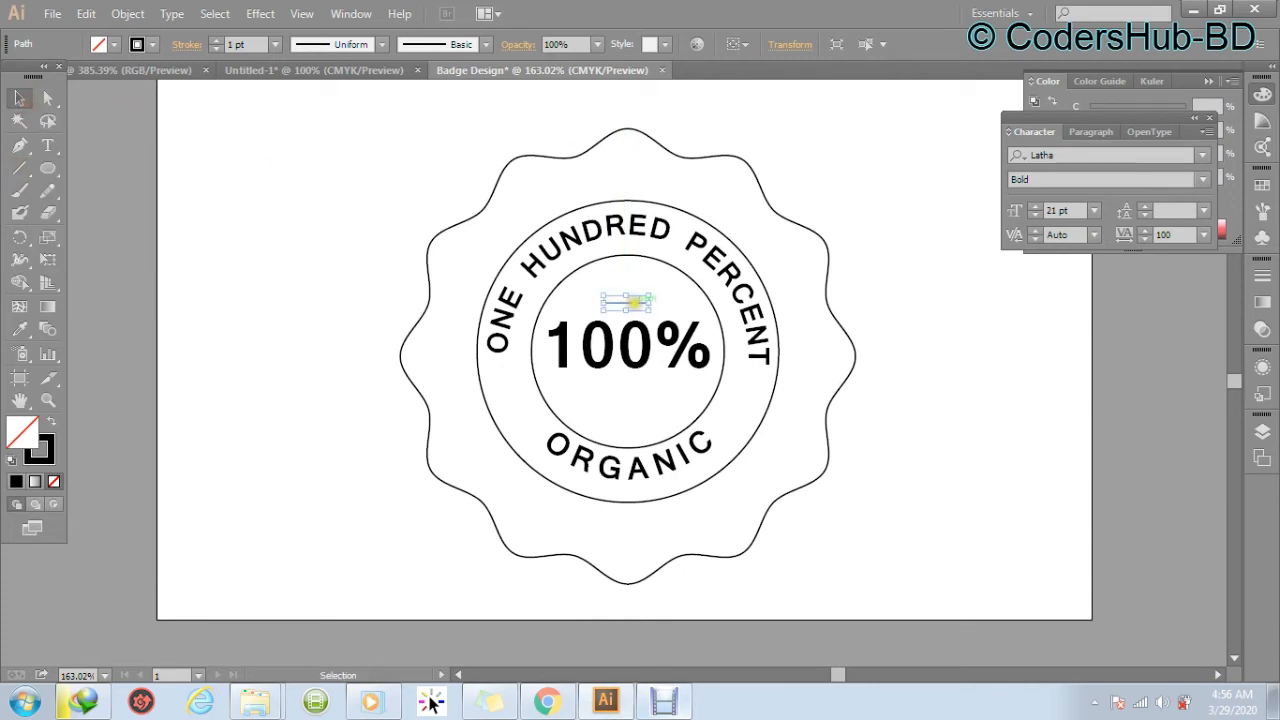
drag(628, 298, 636, 385)
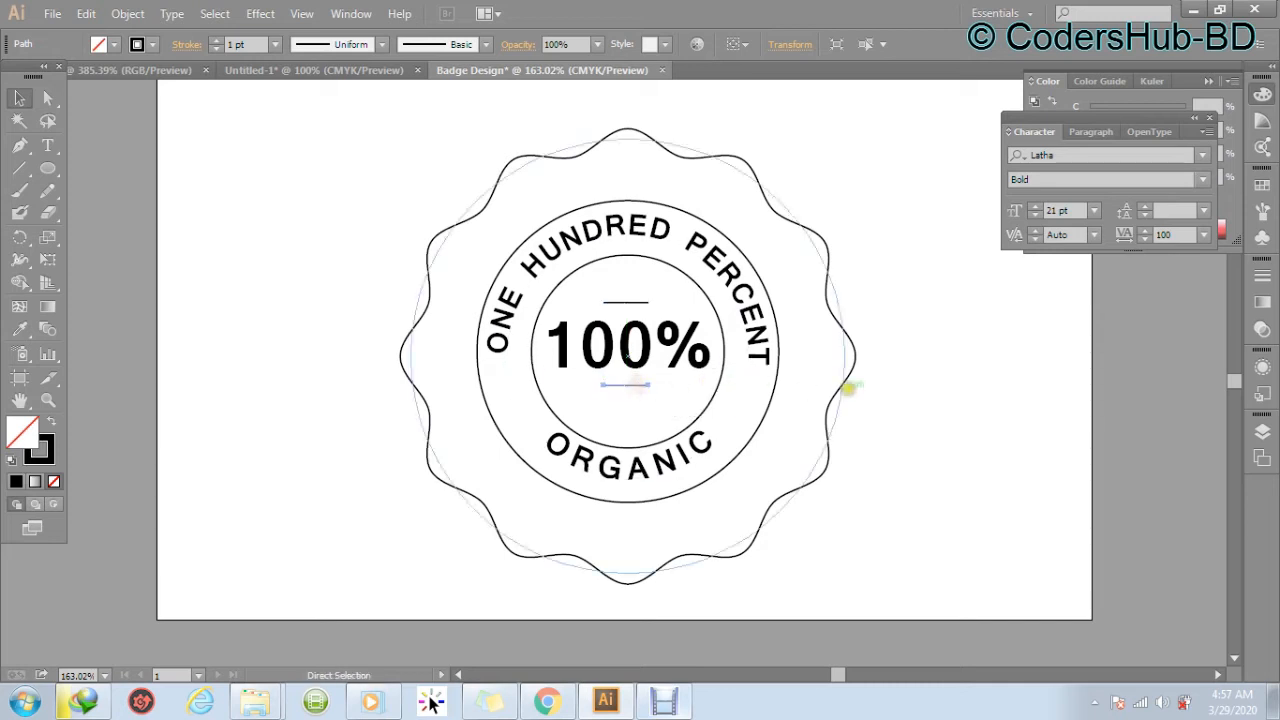
click(934, 371)
Group the two short lines and align the group with the inner circle at their horizontal centres.
drag(991, 406, 860, 393)
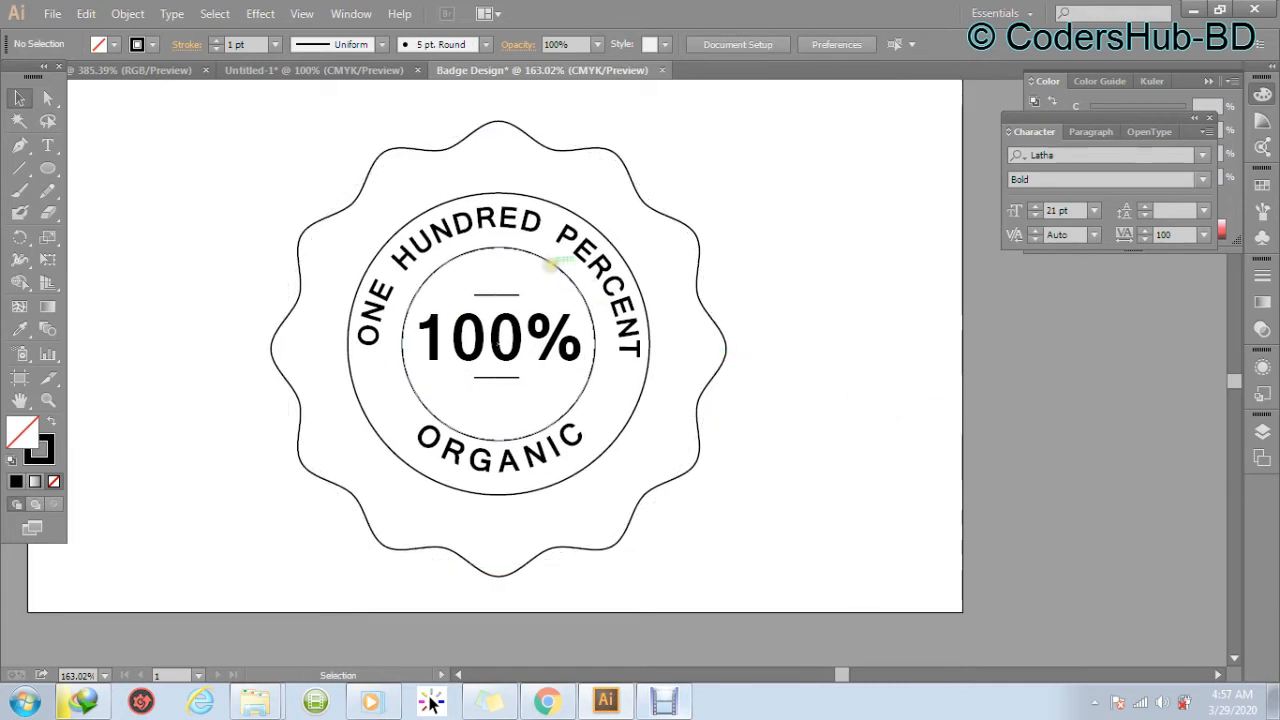
click(550, 262)
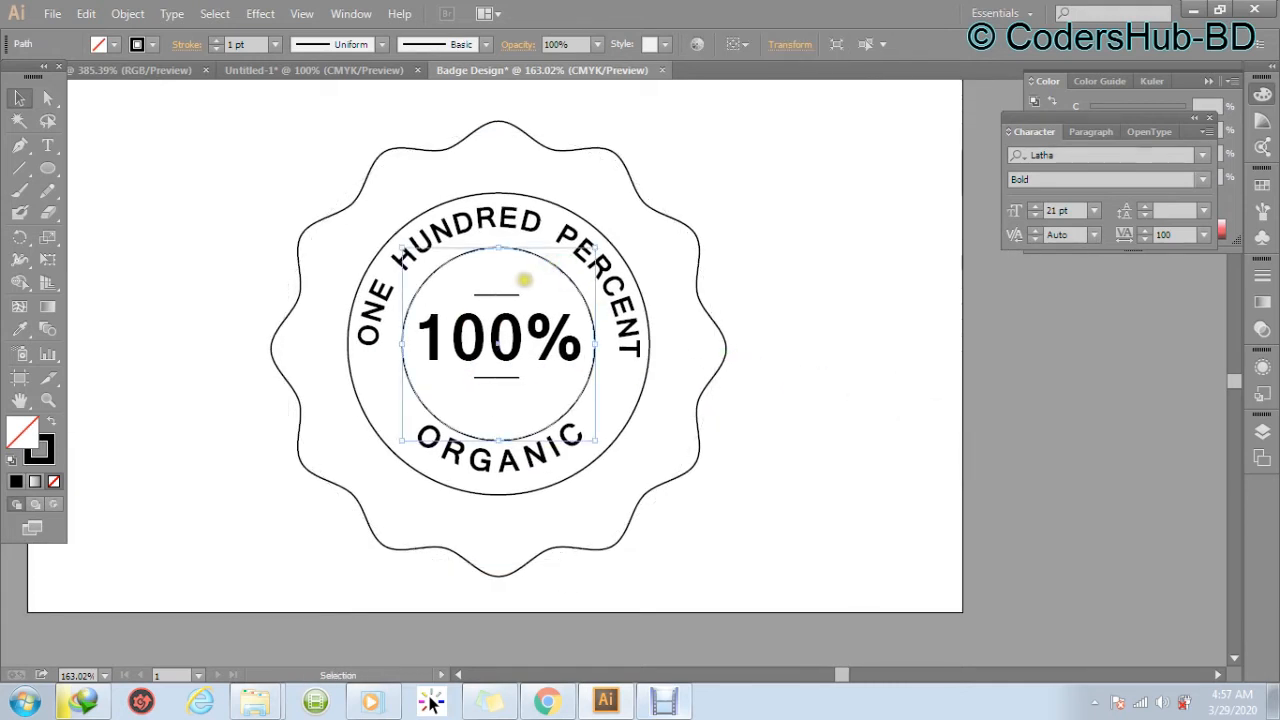
click(510, 294)
shift+click(510, 375)
key(ctrl+g)
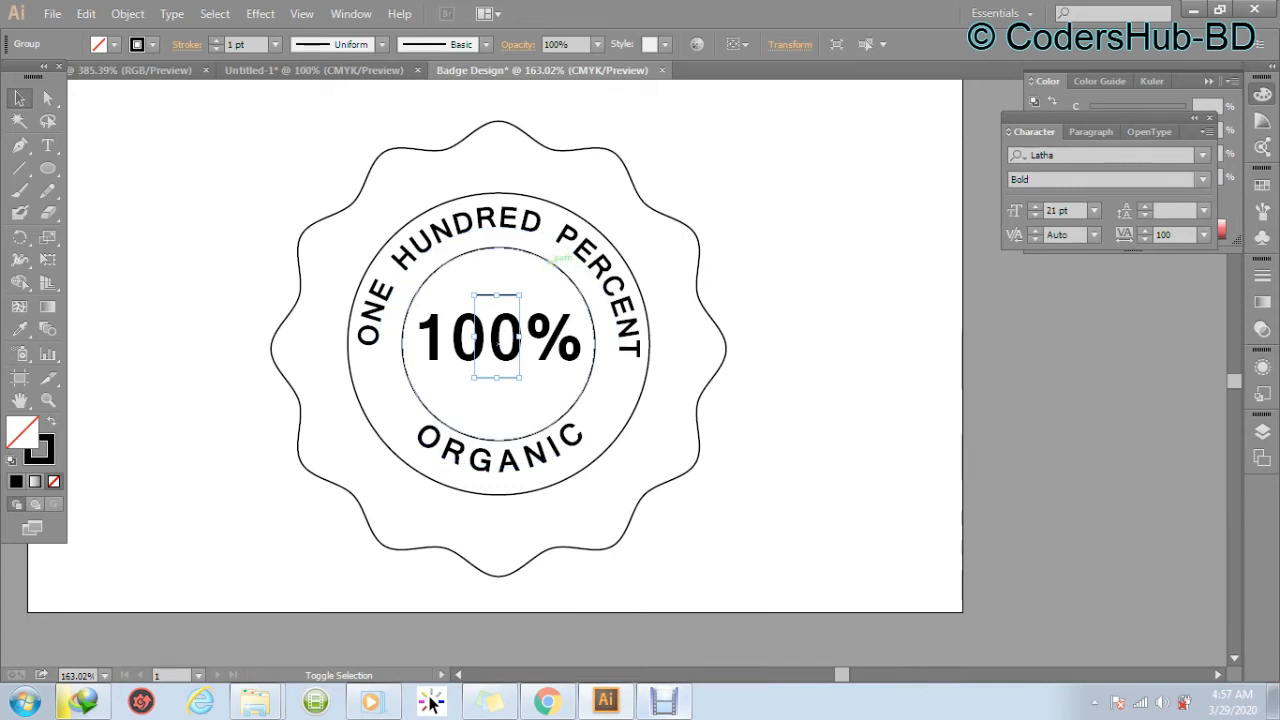
shift+click(555, 256)
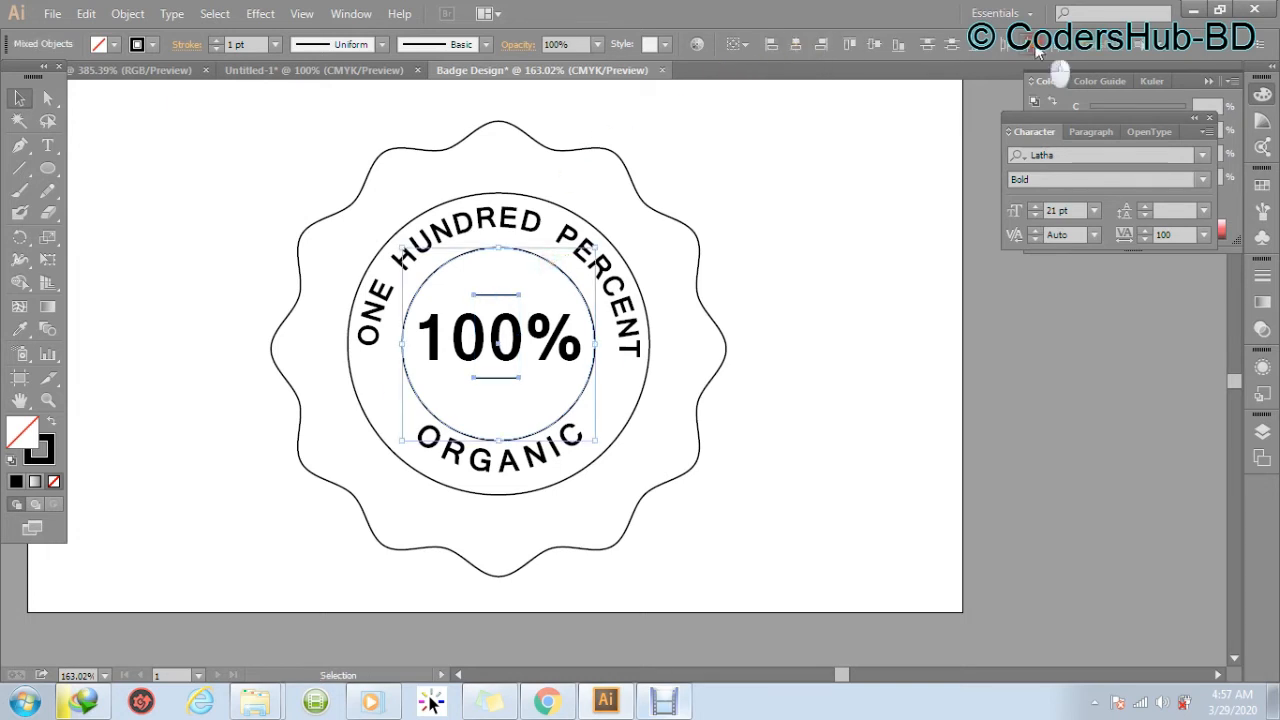
click(835, 296)
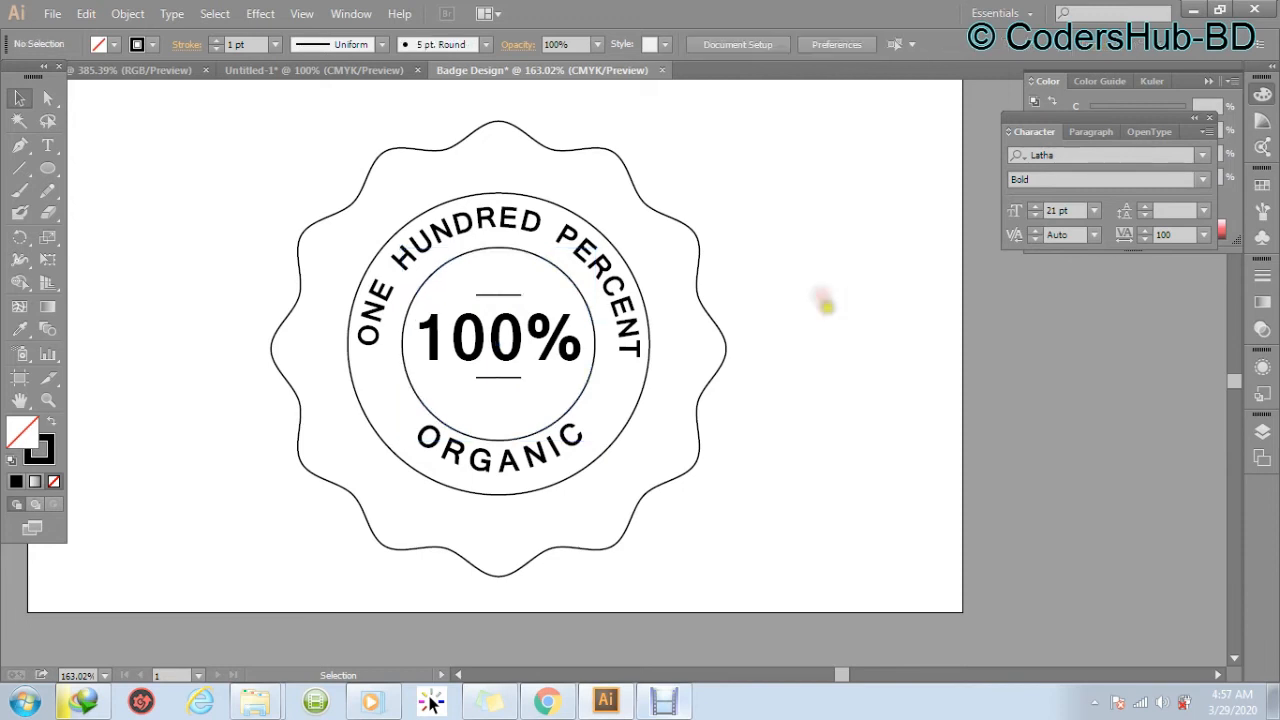
drag(791, 426, 840, 446)
key(ctrl+y)
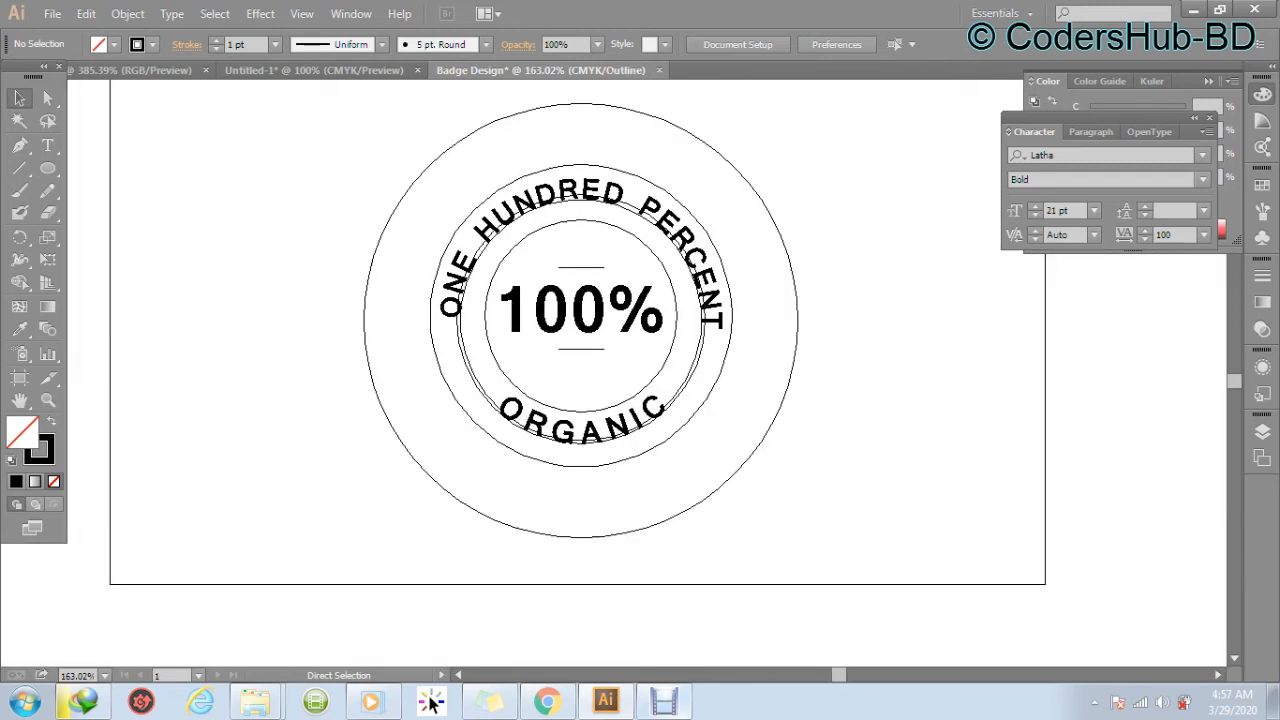
key(ctrl+y)
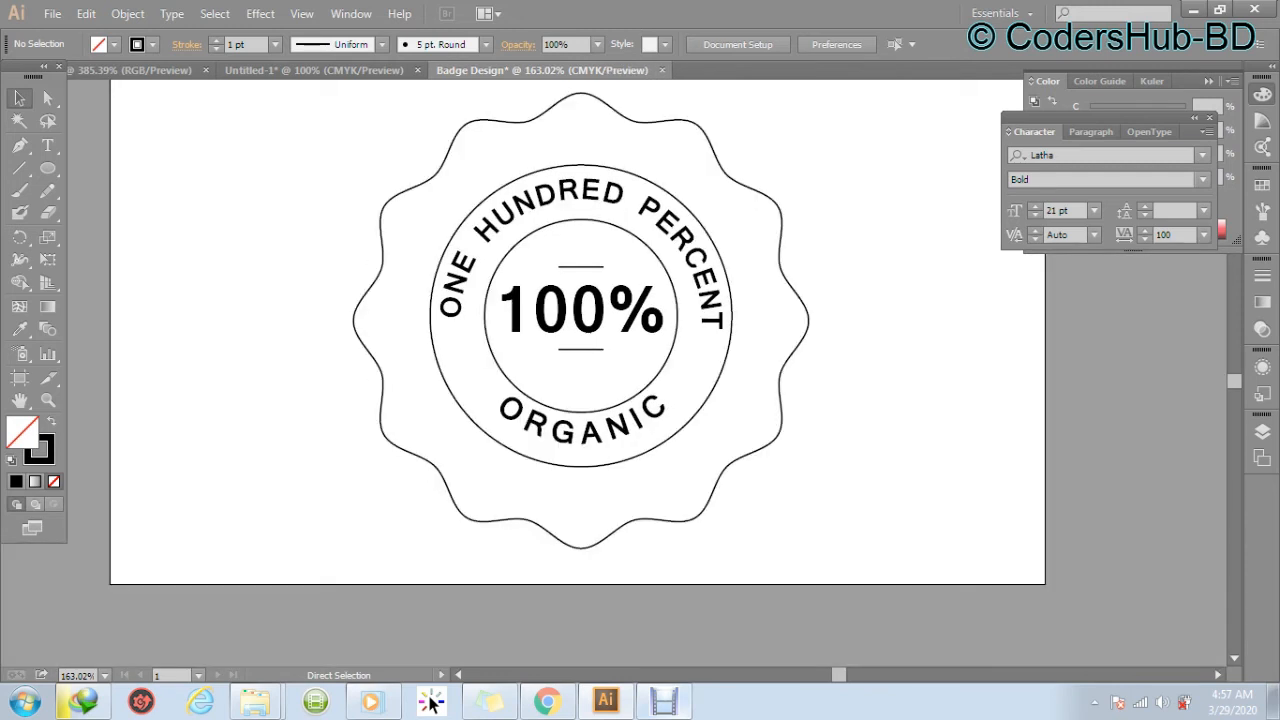
Draw a straight slanted line with the Pen tool from the outer circle to the inner circle, just before the O of ORGANIC.
drag(857, 454, 789, 440)
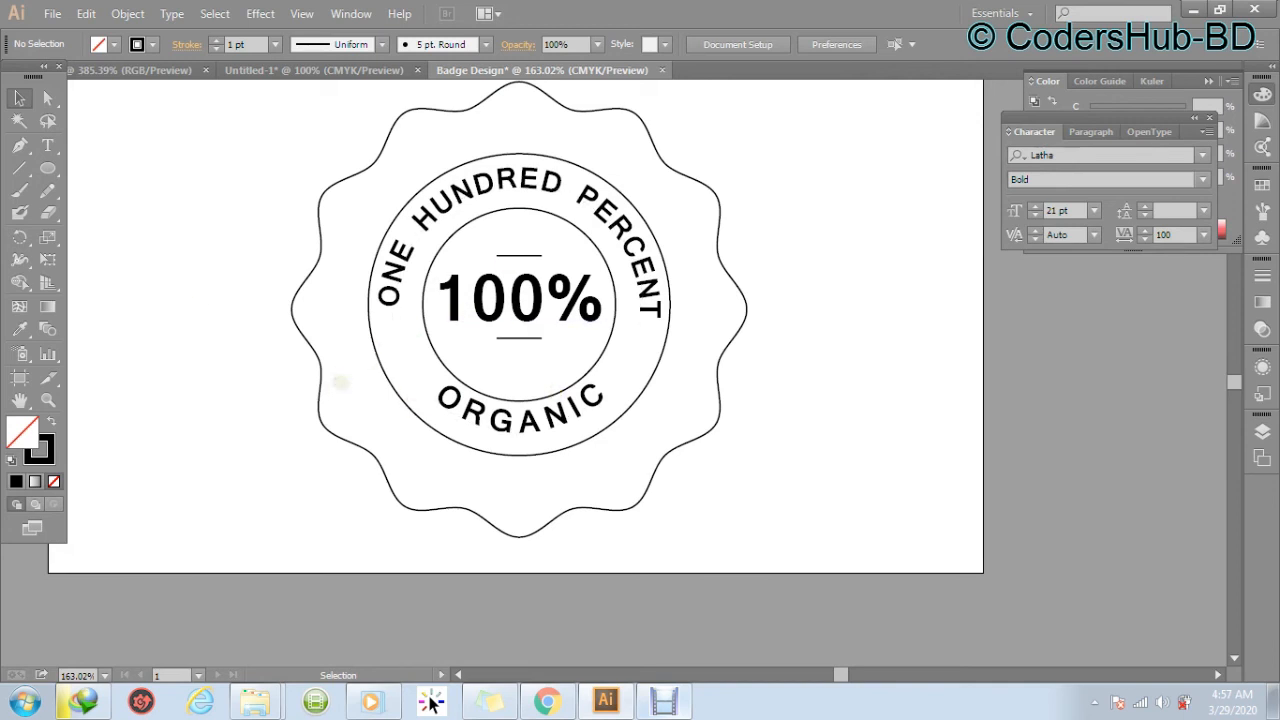
click(20, 146)
drag(23, 152, 138, 148)
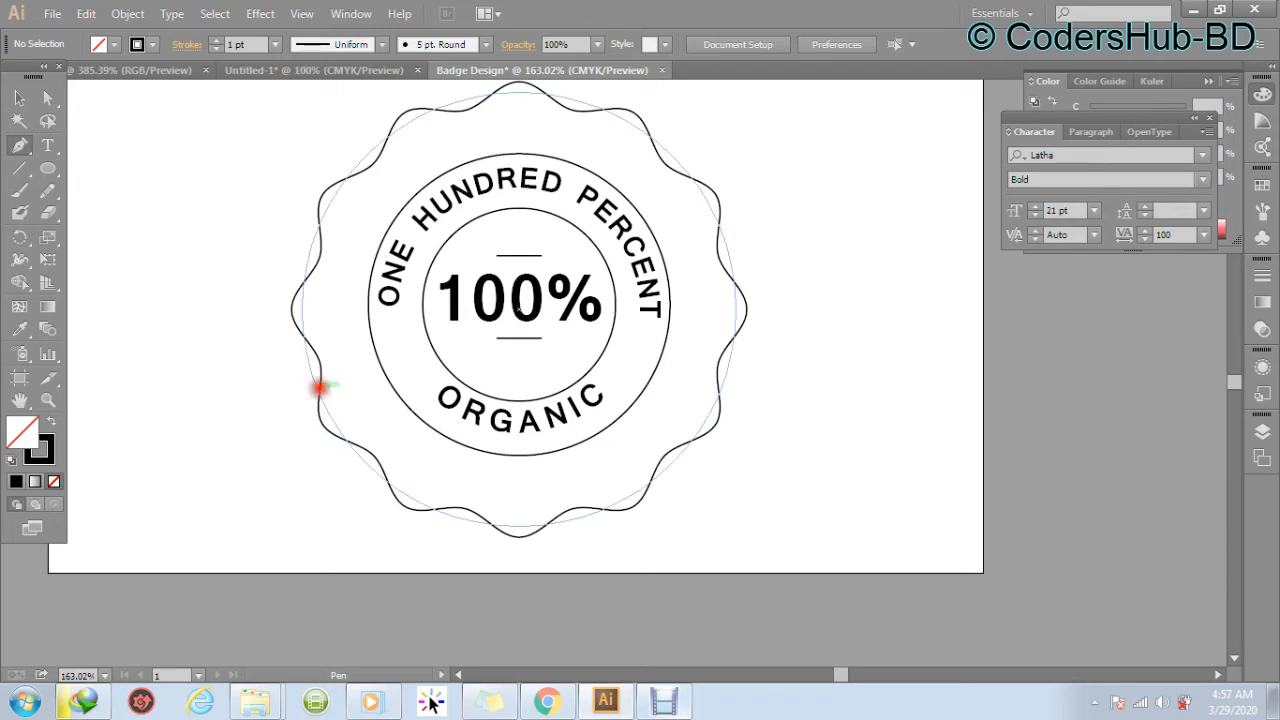
click(318, 388)
drag(318, 388, 491, 384)
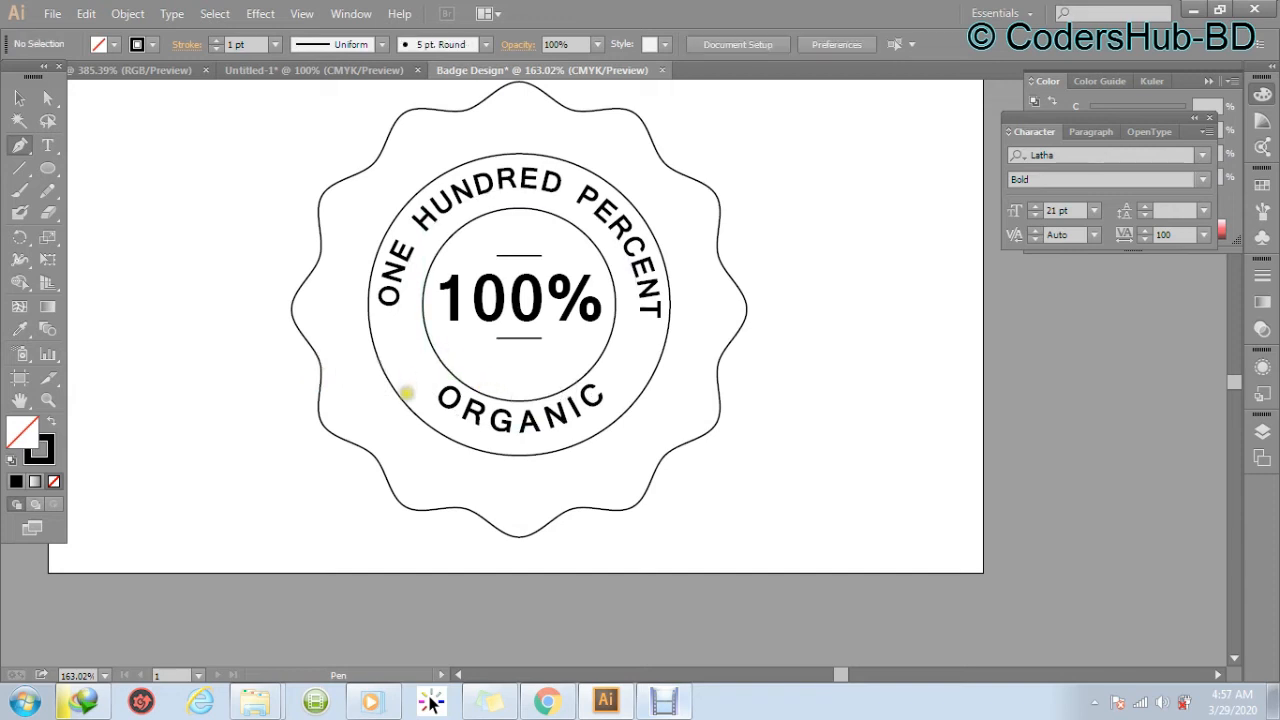
drag(399, 392, 424, 331)
click(426, 331)
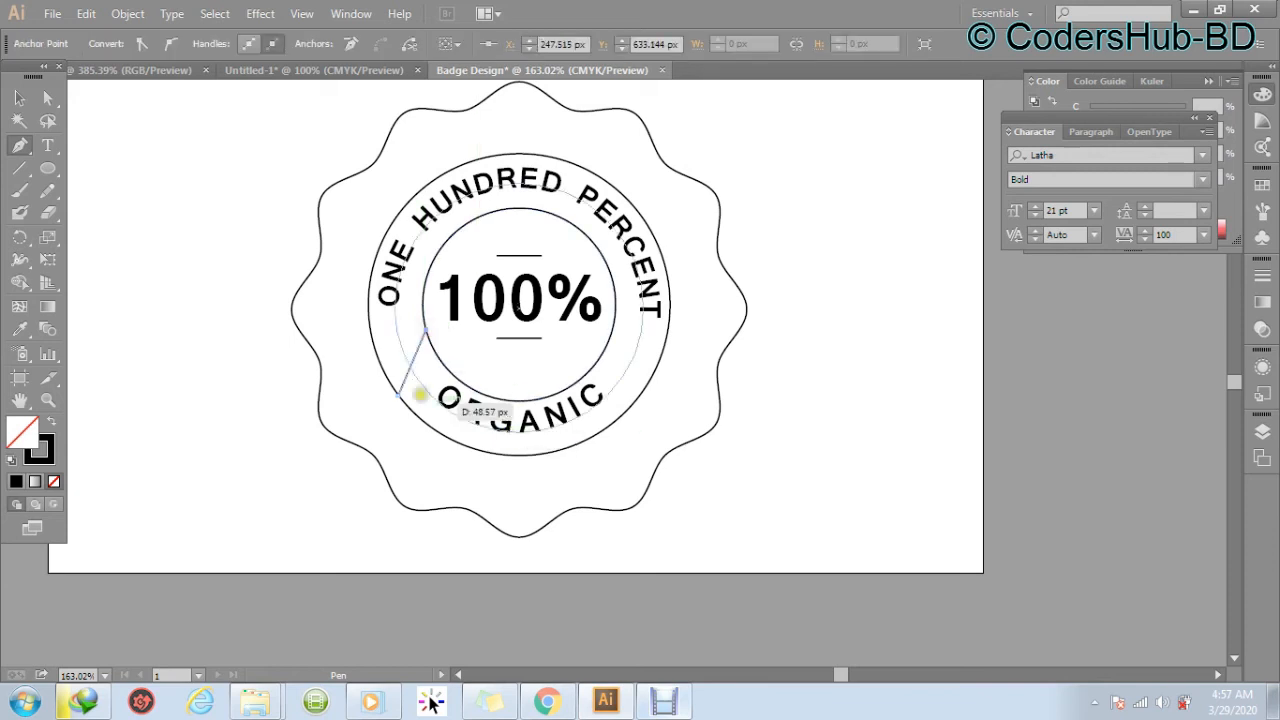
key(ctrl+y)
drag(338, 281, 506, 428)
key(ctrl+y)
mouse_move(643, 380)
mouse_down()
mouse_move(503, 314)
mouse_move(473, 314)
mouse_up()
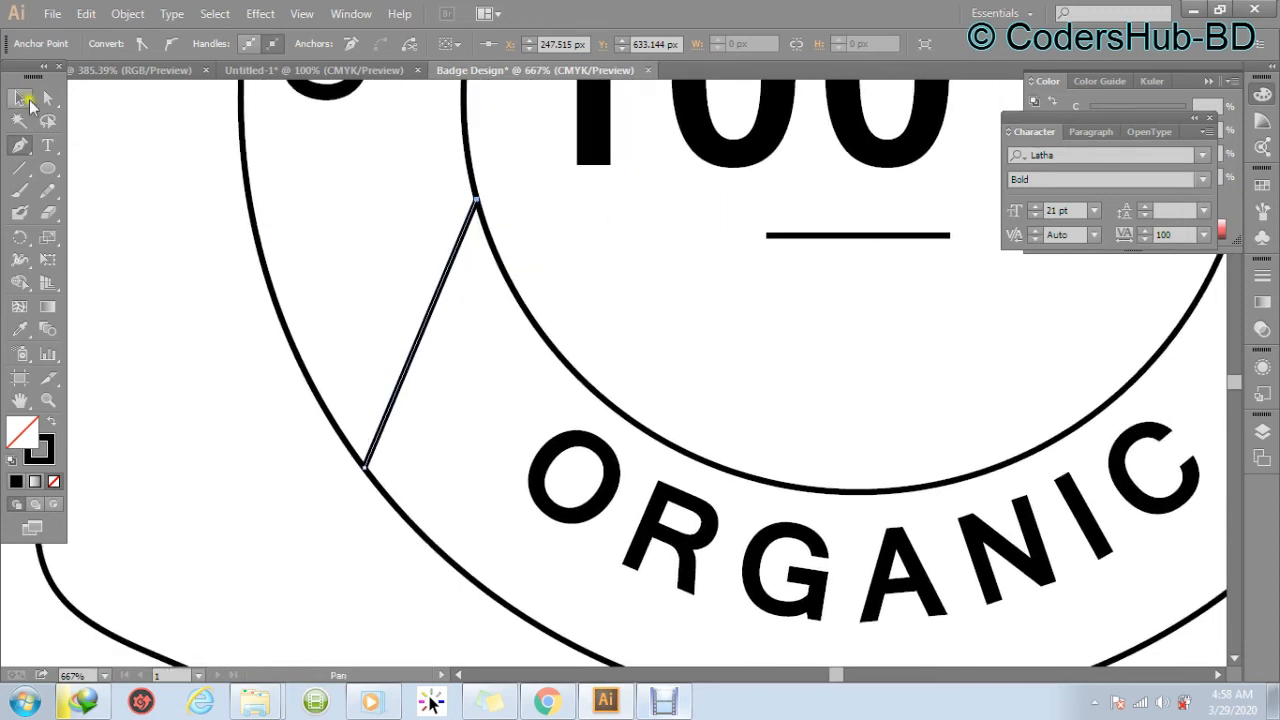
Duplicate the slanted line straight across to the opposite side of the ring, near the C of ORGANIC.
click(24, 101)
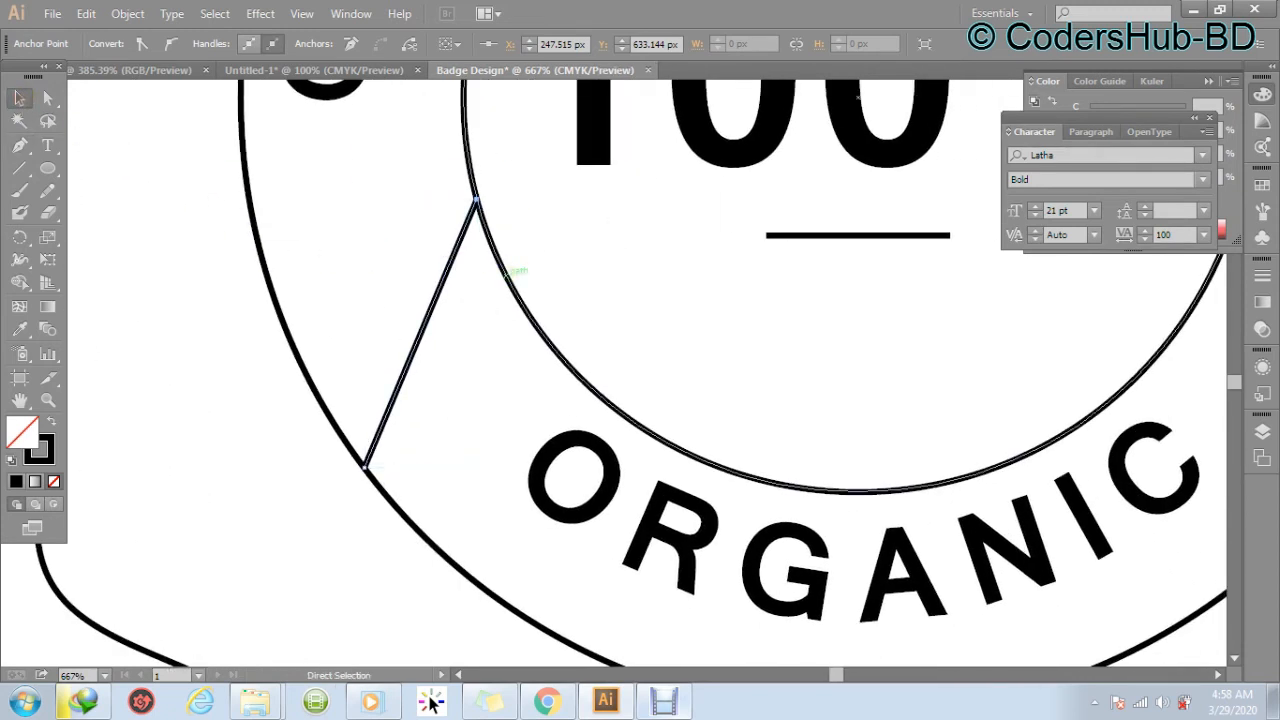
key(ctrl+minus)
key(ctrl+minus)
key(ctrl+minus)
key(ctrl+minus)
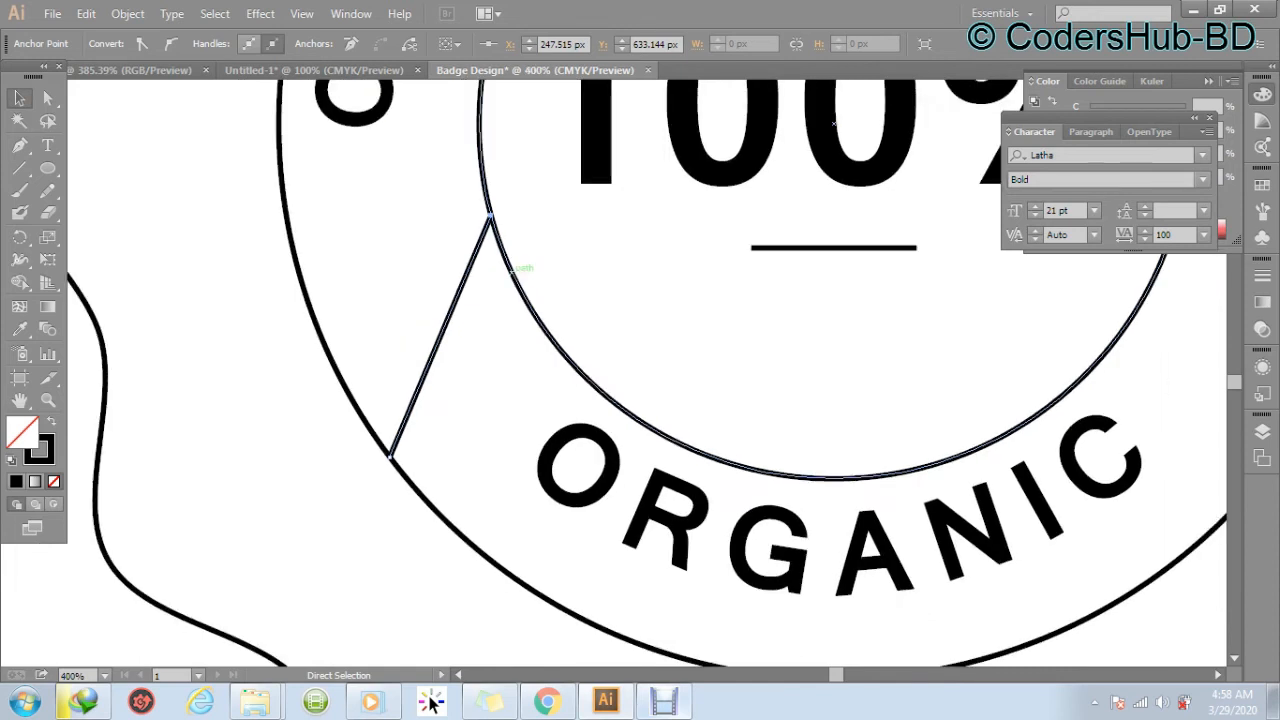
key(v)
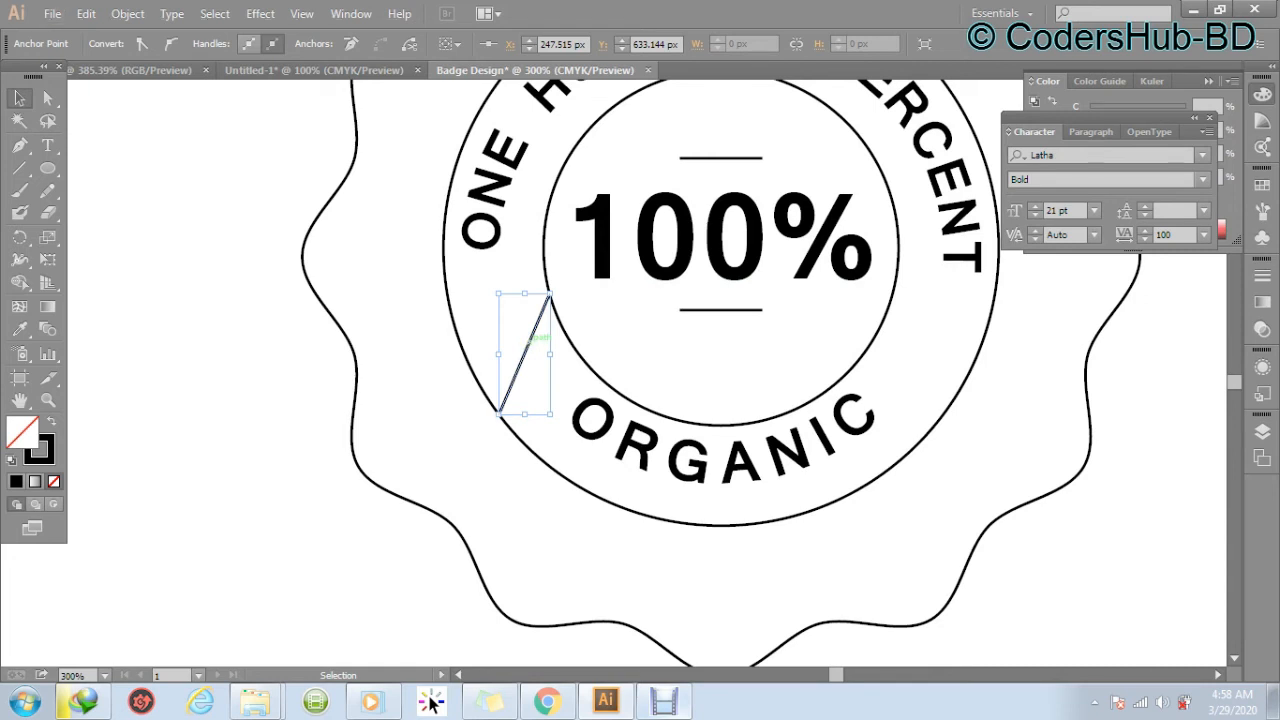
drag(530, 340, 871, 370)
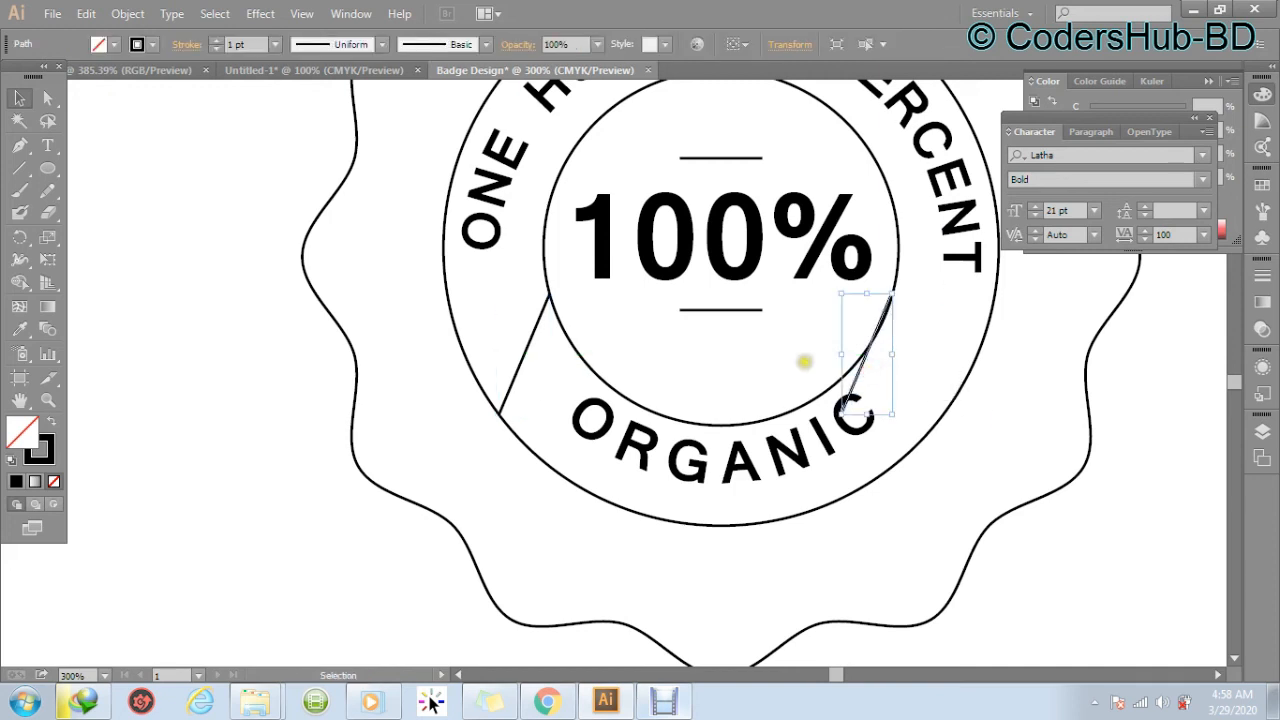
Reflect the copied line about the vertical axis and move it to connect the inner and outer circles after the C of ORGANIC.
click(127, 13)
mouse_move(229, 43)
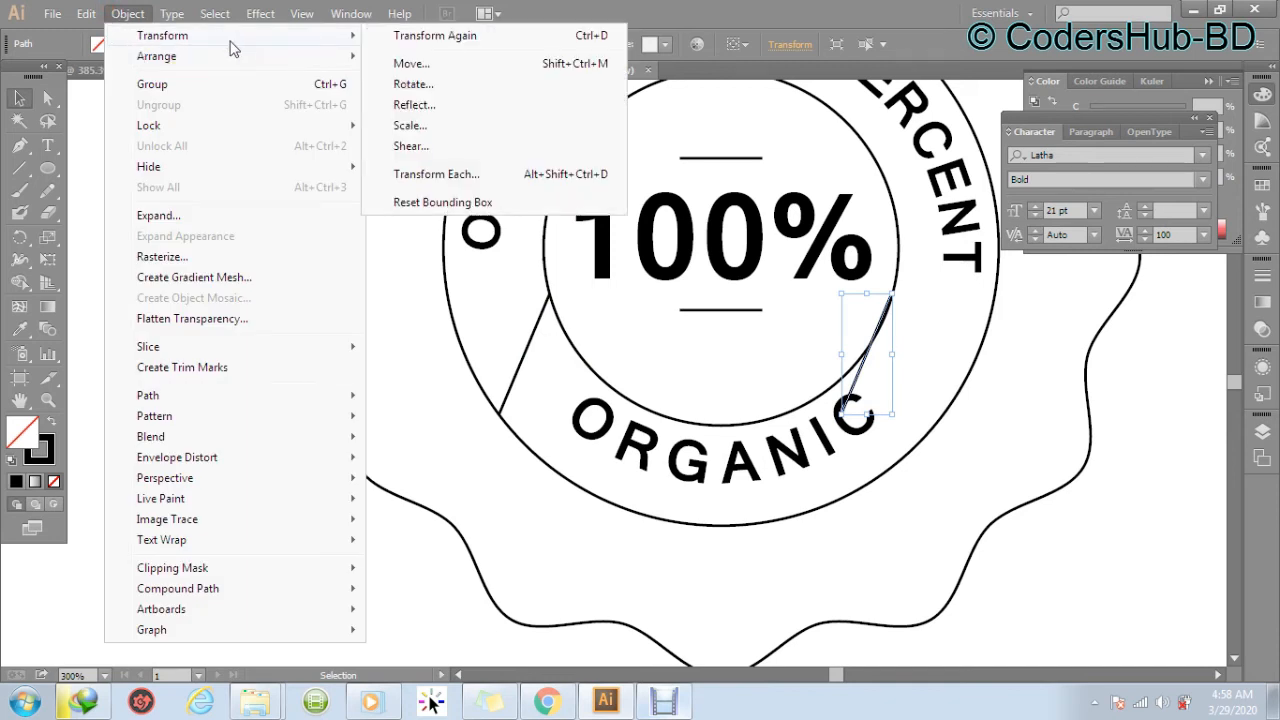
click(437, 105)
click(628, 471)
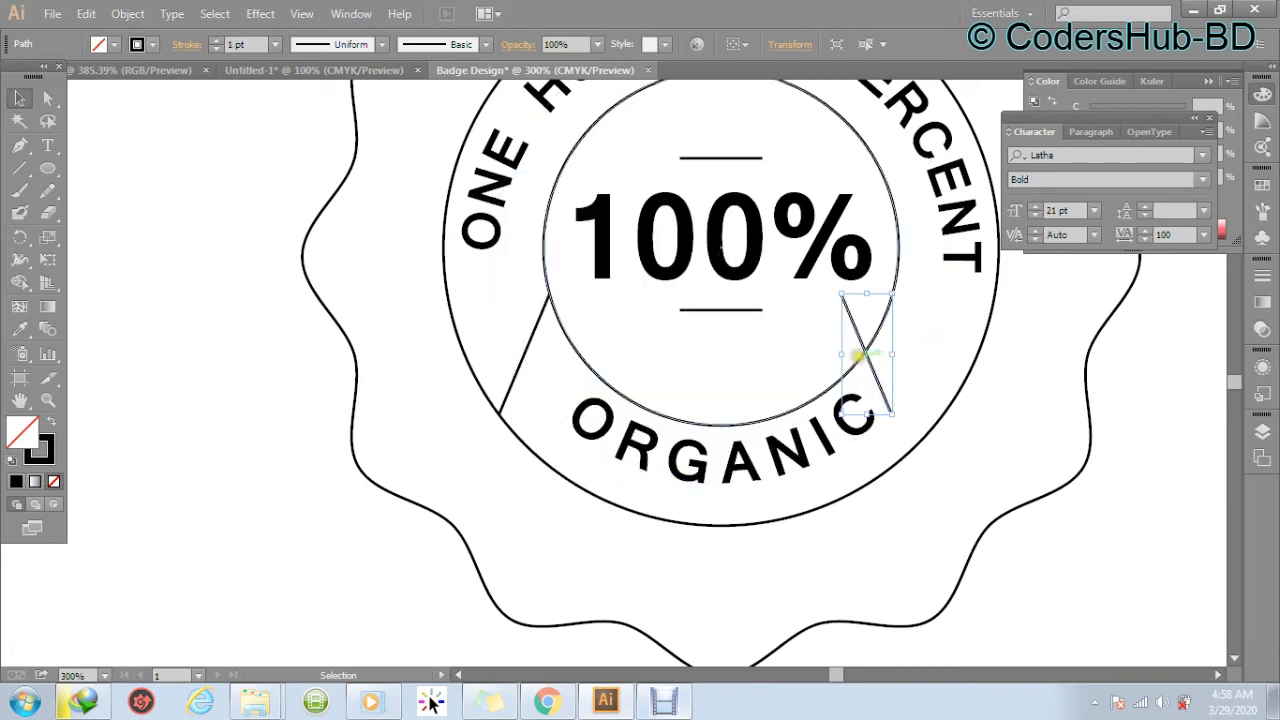
drag(859, 338, 912, 326)
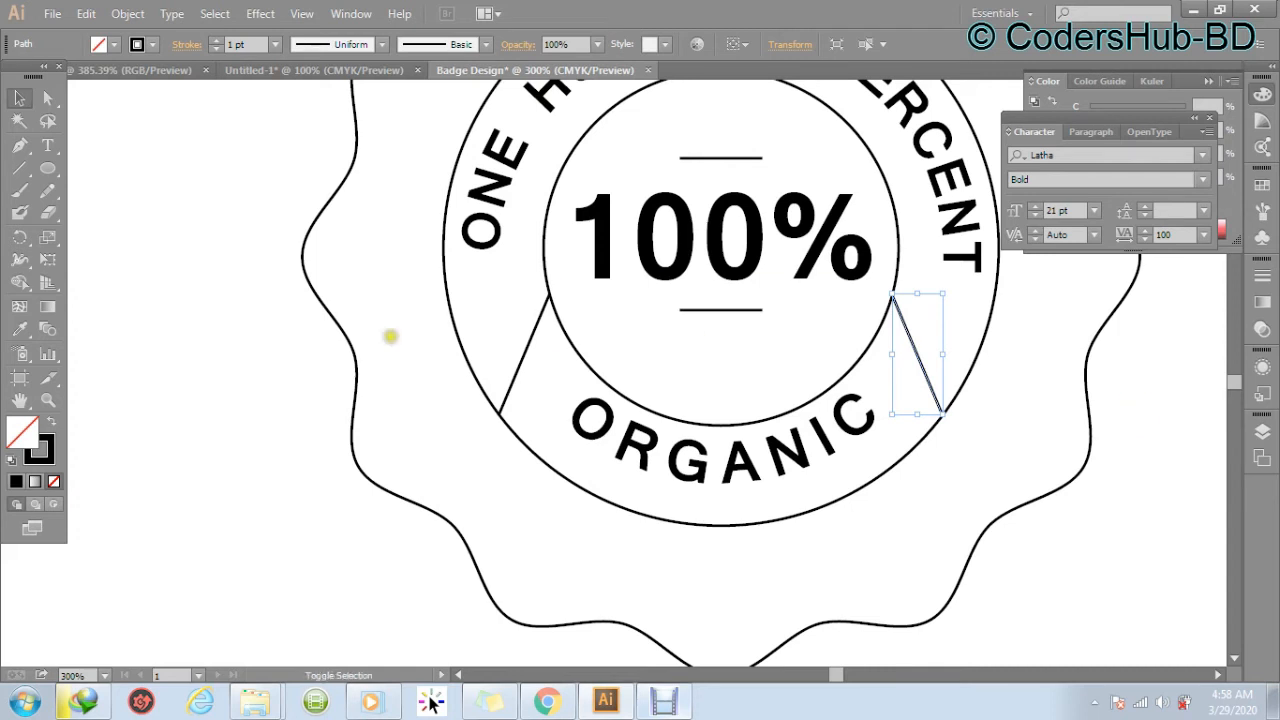
click(533, 337)
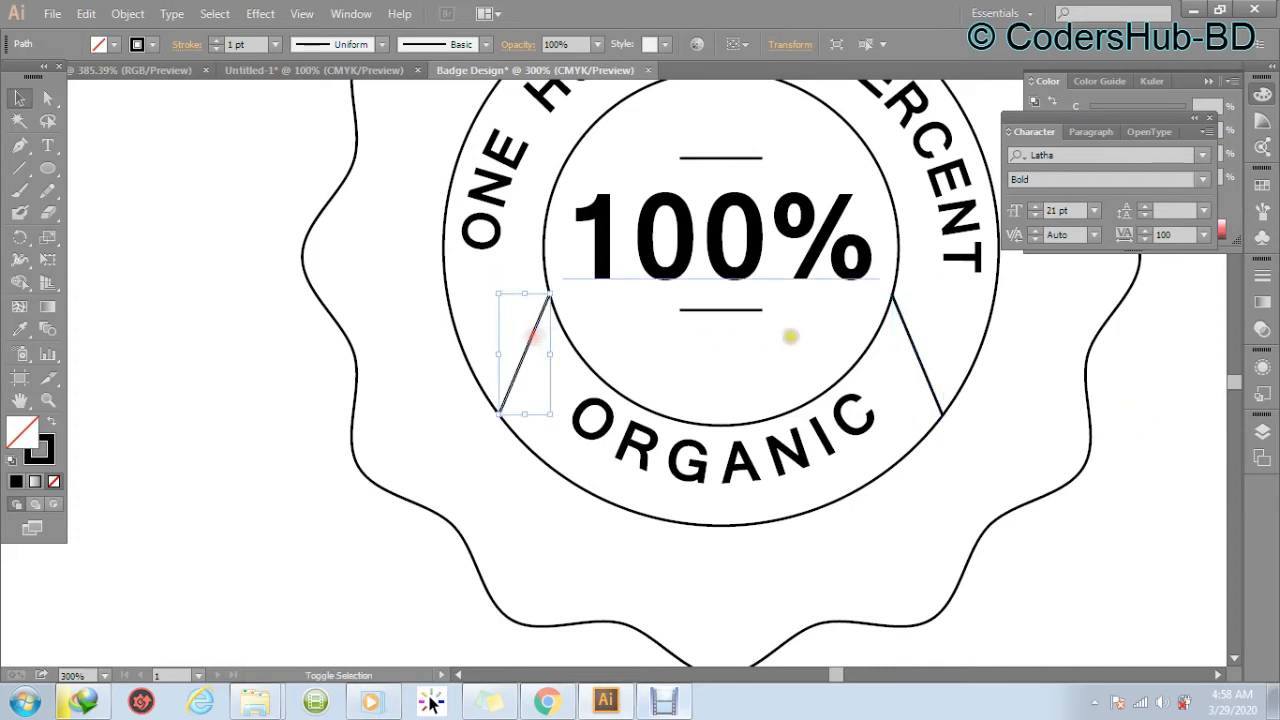
shift+click(908, 329)
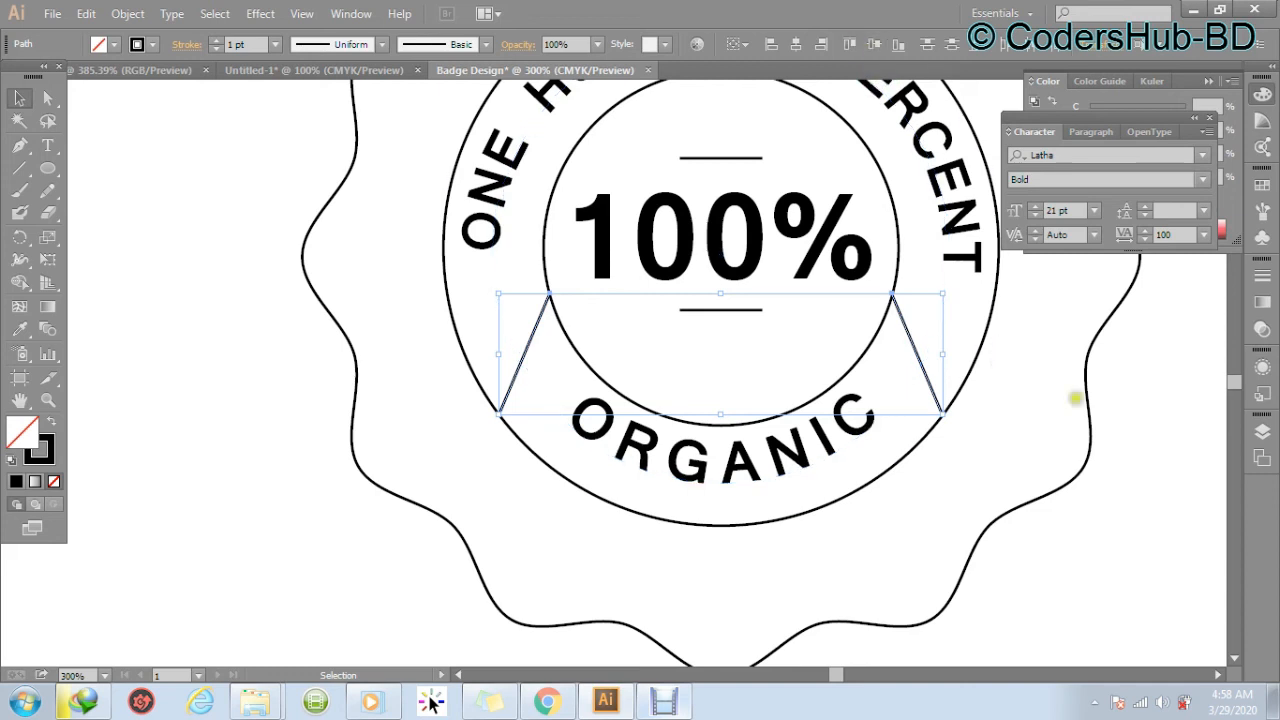
click(1143, 388)
drag(957, 463, 734, 371)
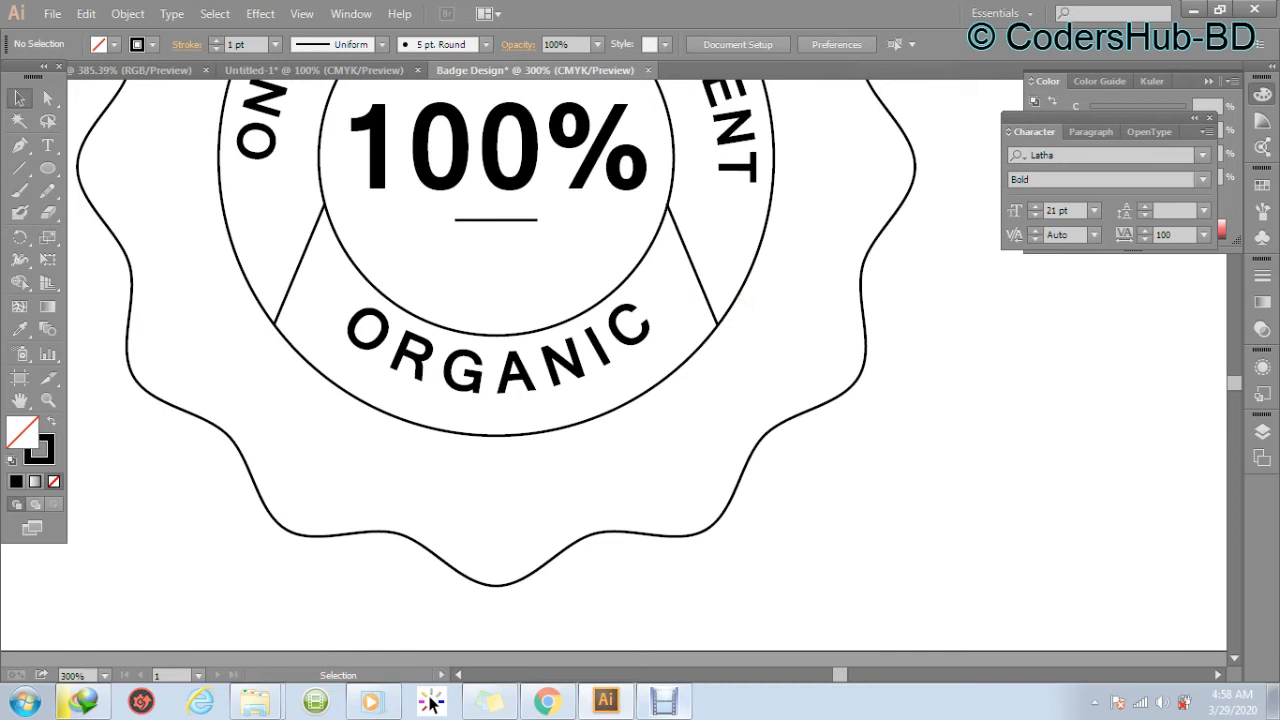
drag(1245, 418, 862, 465)
drag(778, 354, 982, 323)
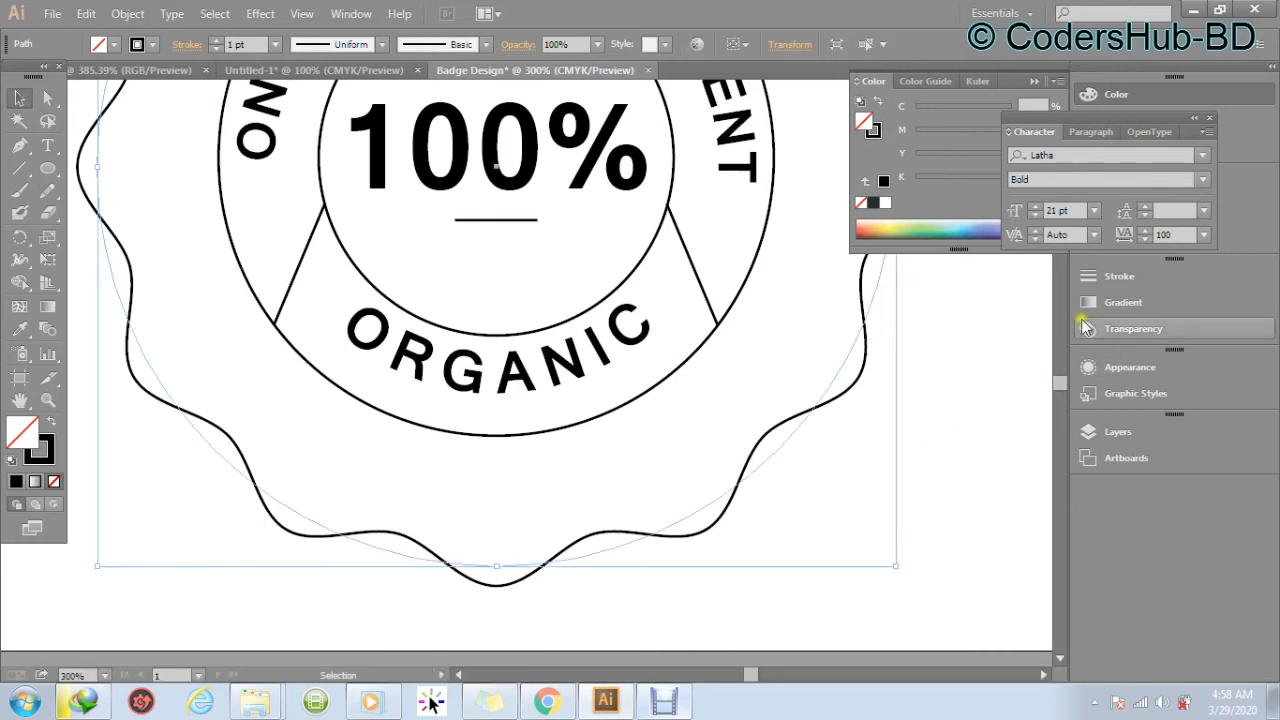
mouse_move(1068, 311)
mouse_down()
mouse_move(1209, 292)
mouse_move(1136, 325)
mouse_up()
click(972, 336)
mouse_move(923, 326)
mouse_down()
mouse_move(1037, 459)
mouse_move(1006, 433)
mouse_up()
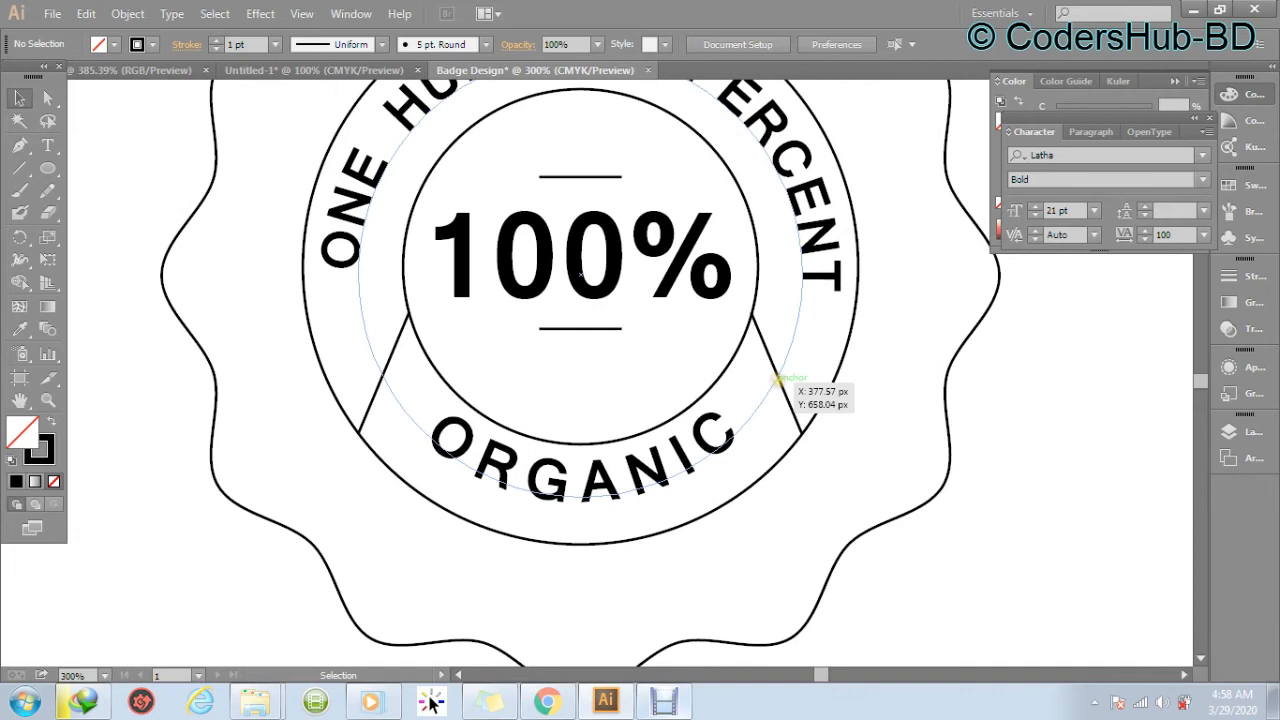
Outline the strokes of the two slanted divider lines, the inner circle and the outer circle together.
click(792, 408)
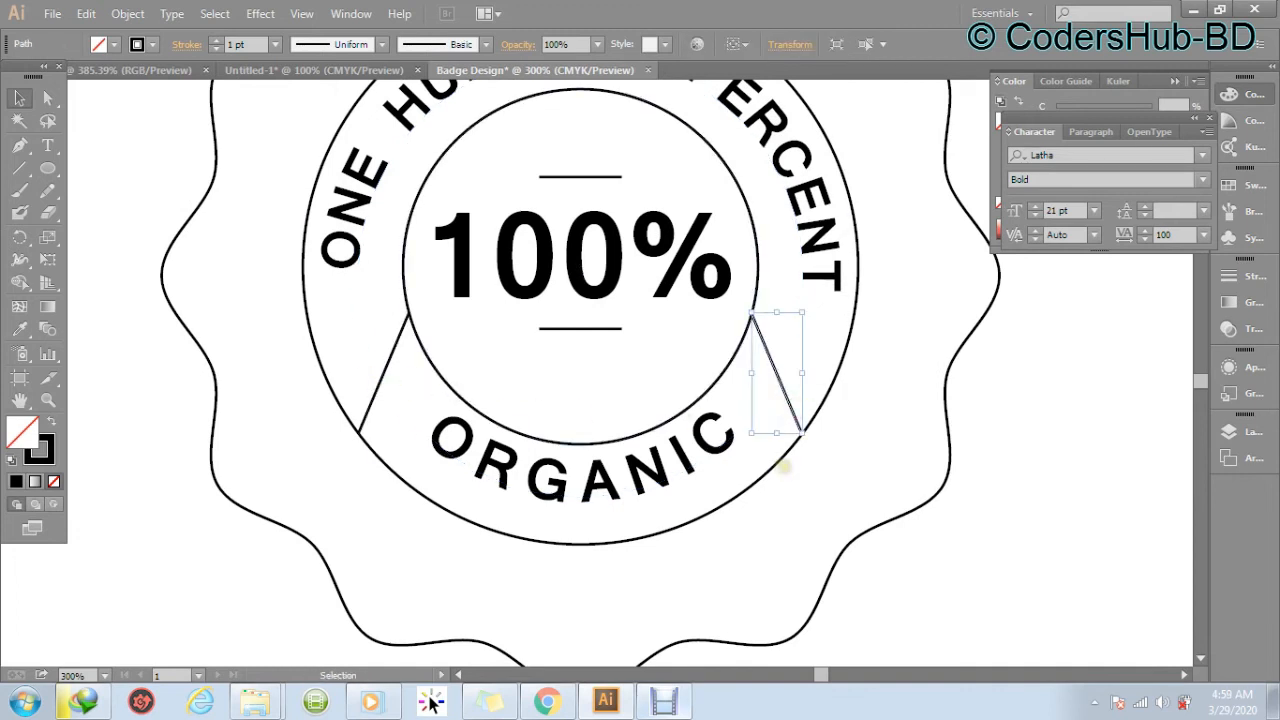
shift+click(369, 406)
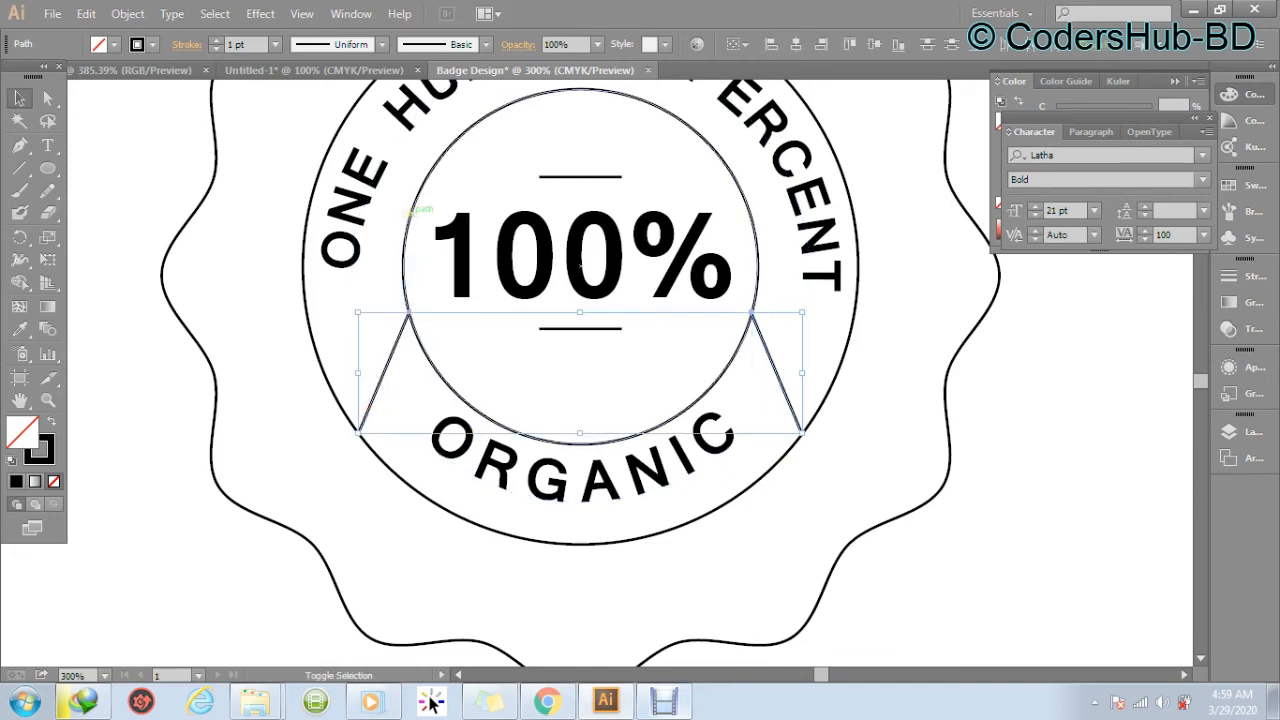
shift+click(407, 211)
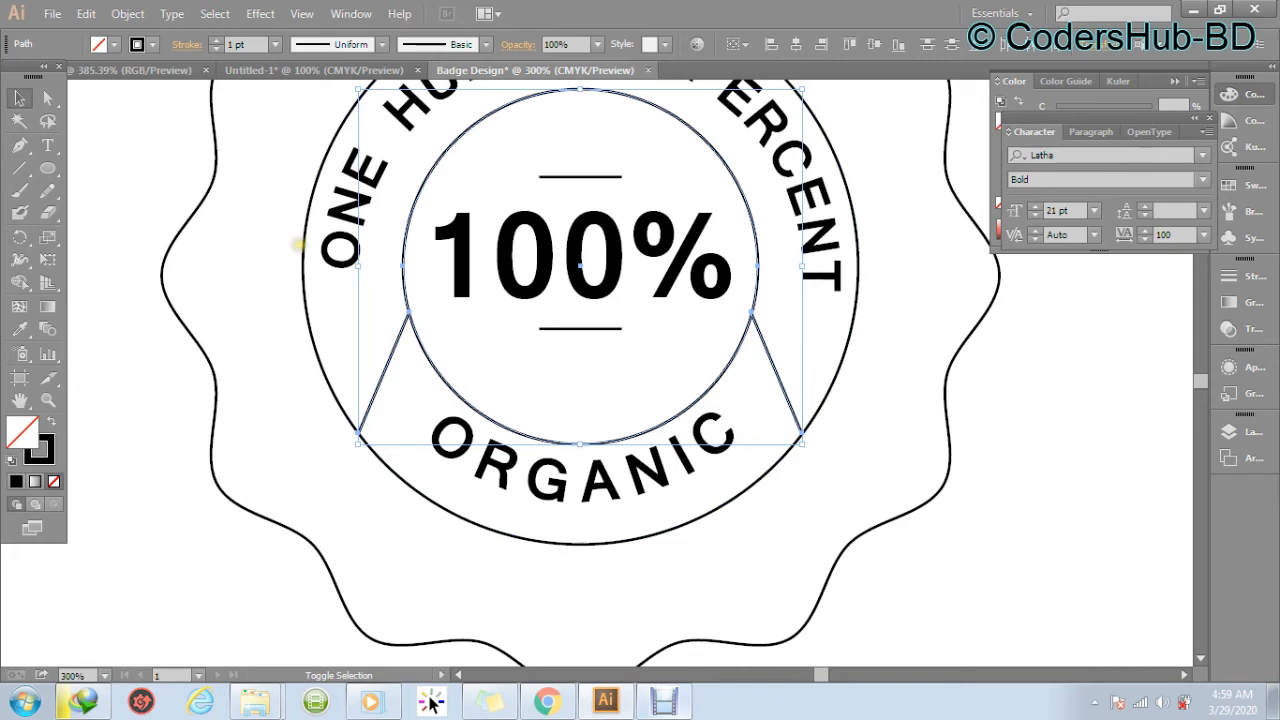
shift+click(304, 247)
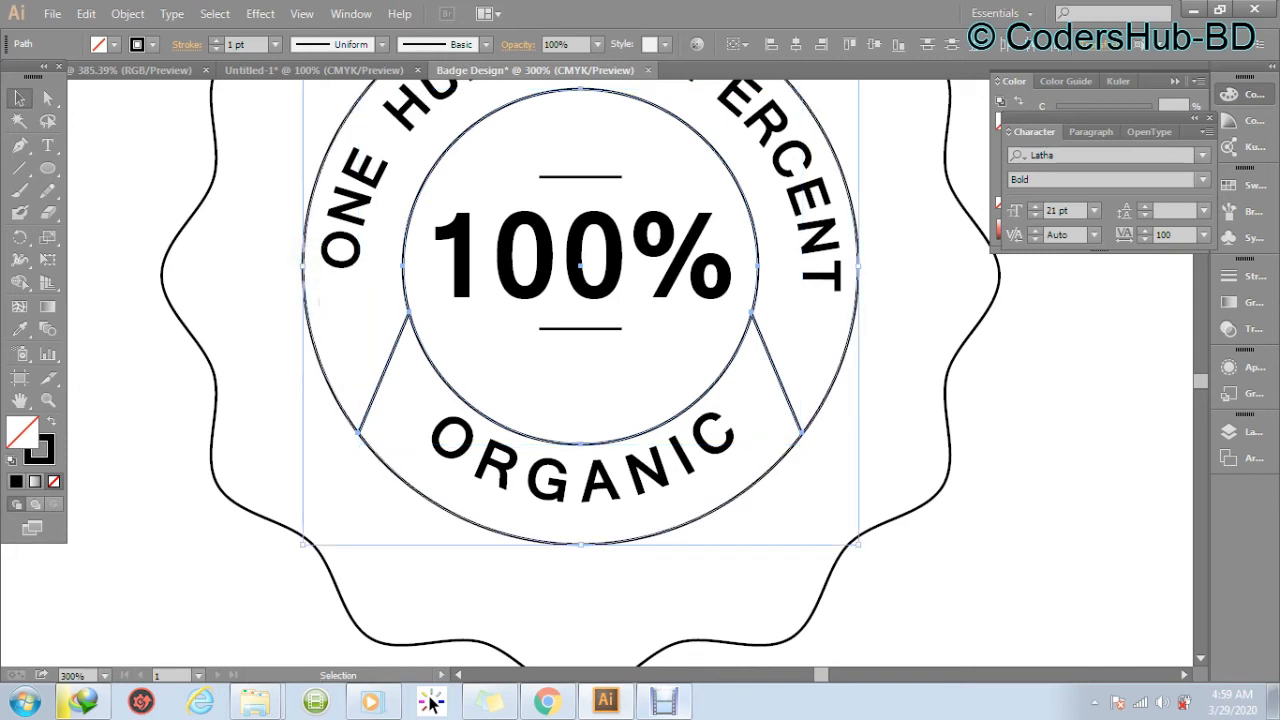
click(132, 12)
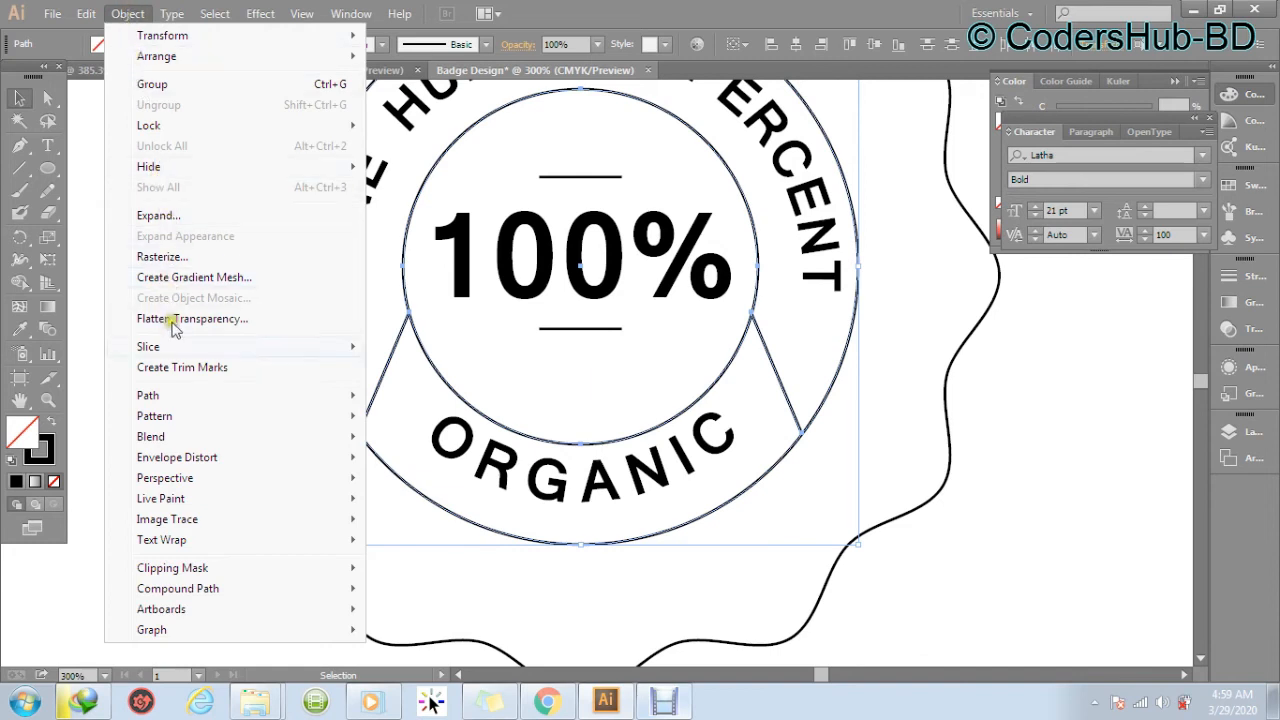
mouse_move(198, 398)
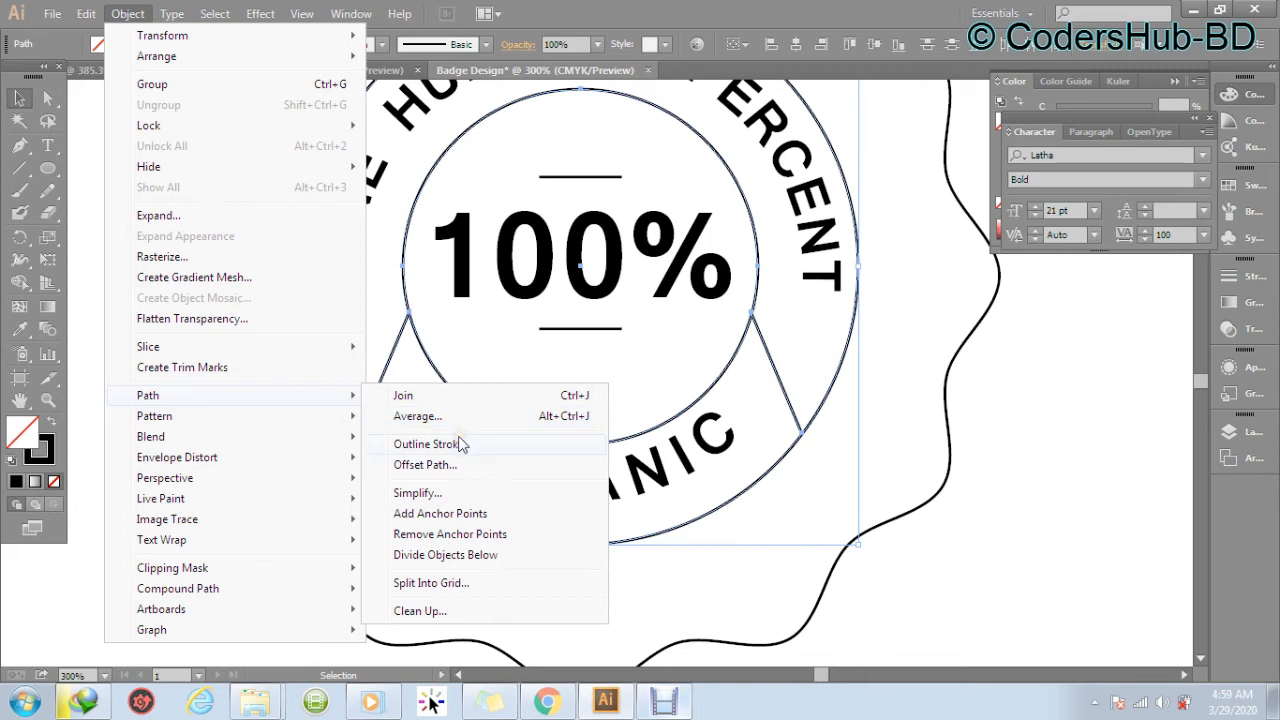
click(500, 444)
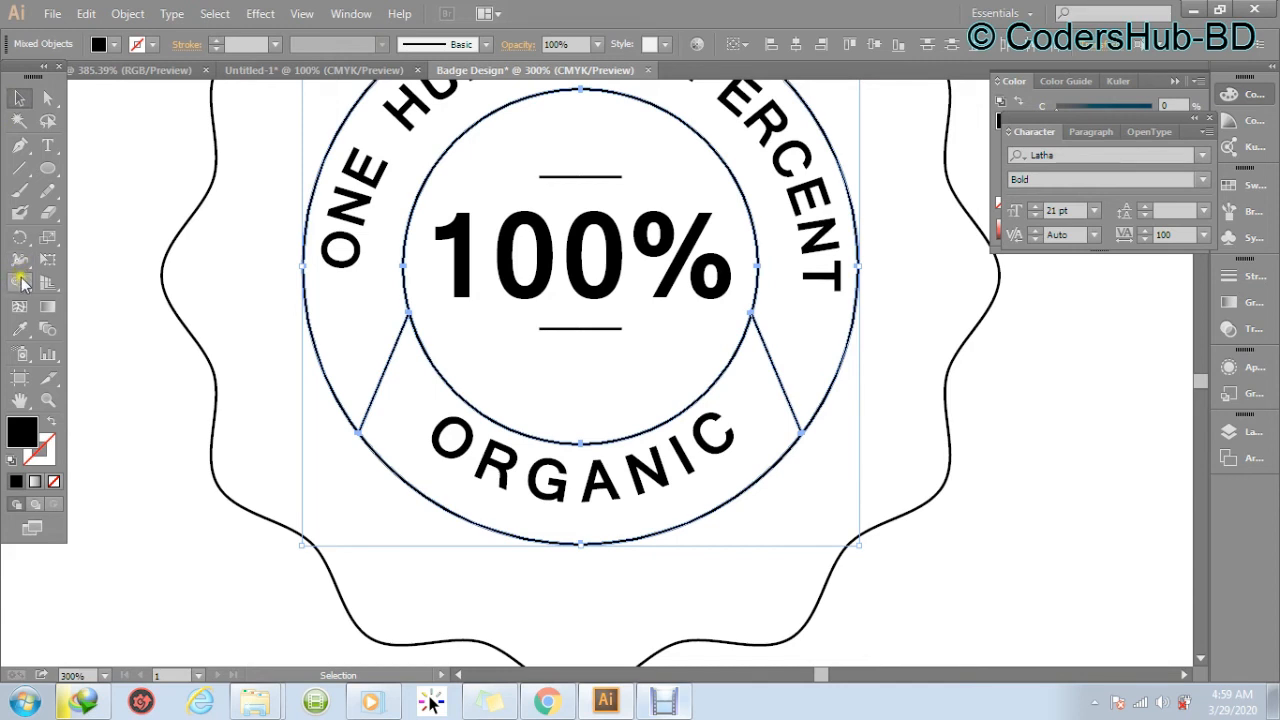
Build separate filled shapes with the Shape Builder tool from the ORGANIC section, the upper ring section and the inner circle.
drag(21, 284, 137, 279)
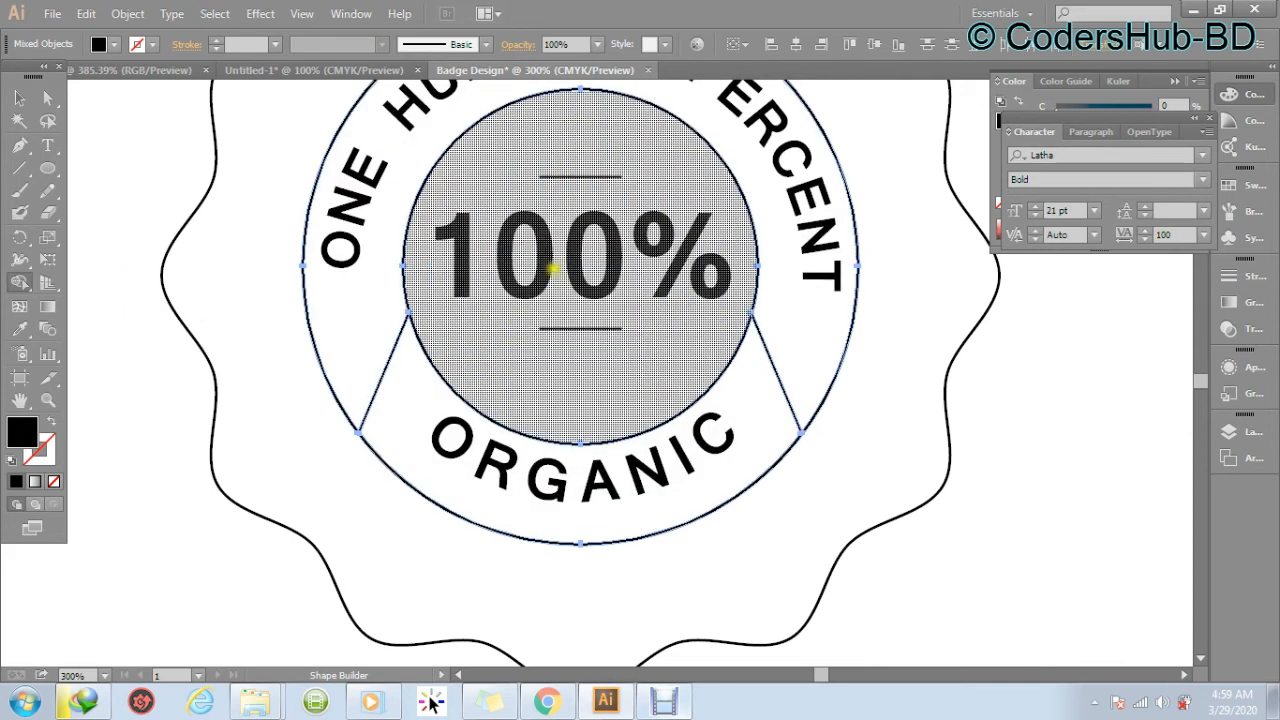
click(627, 510)
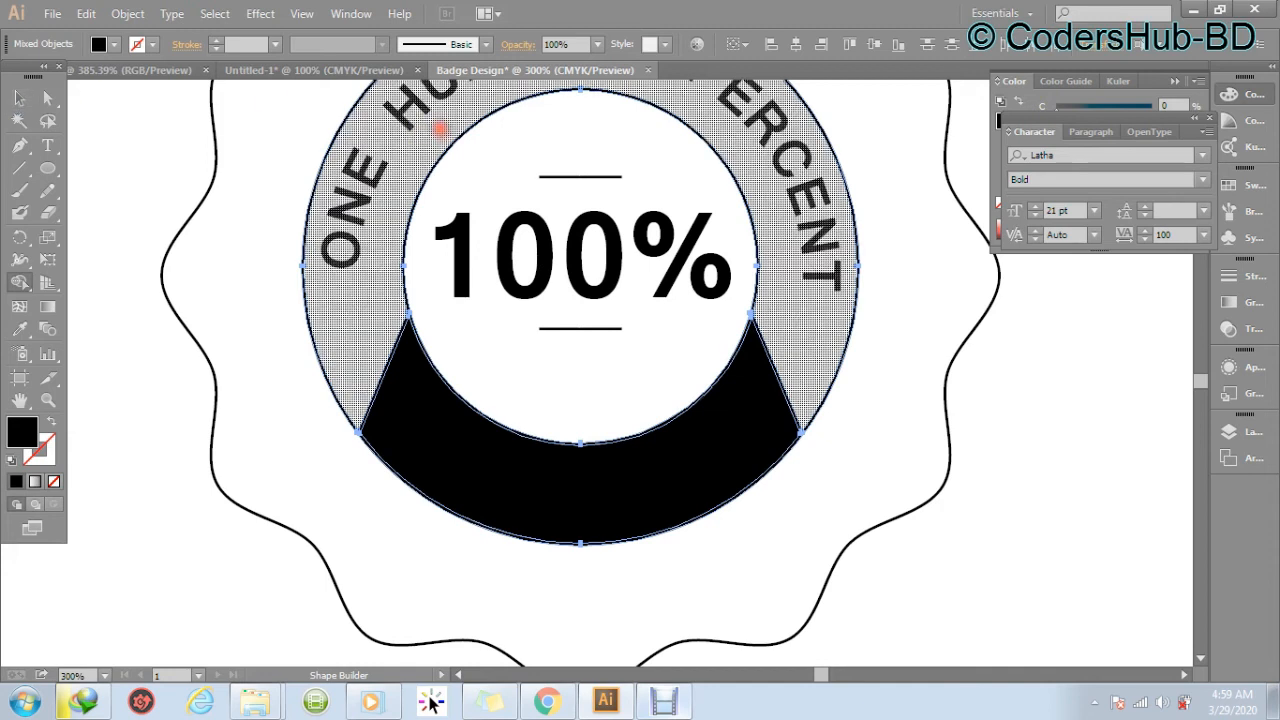
click(438, 129)
click(576, 150)
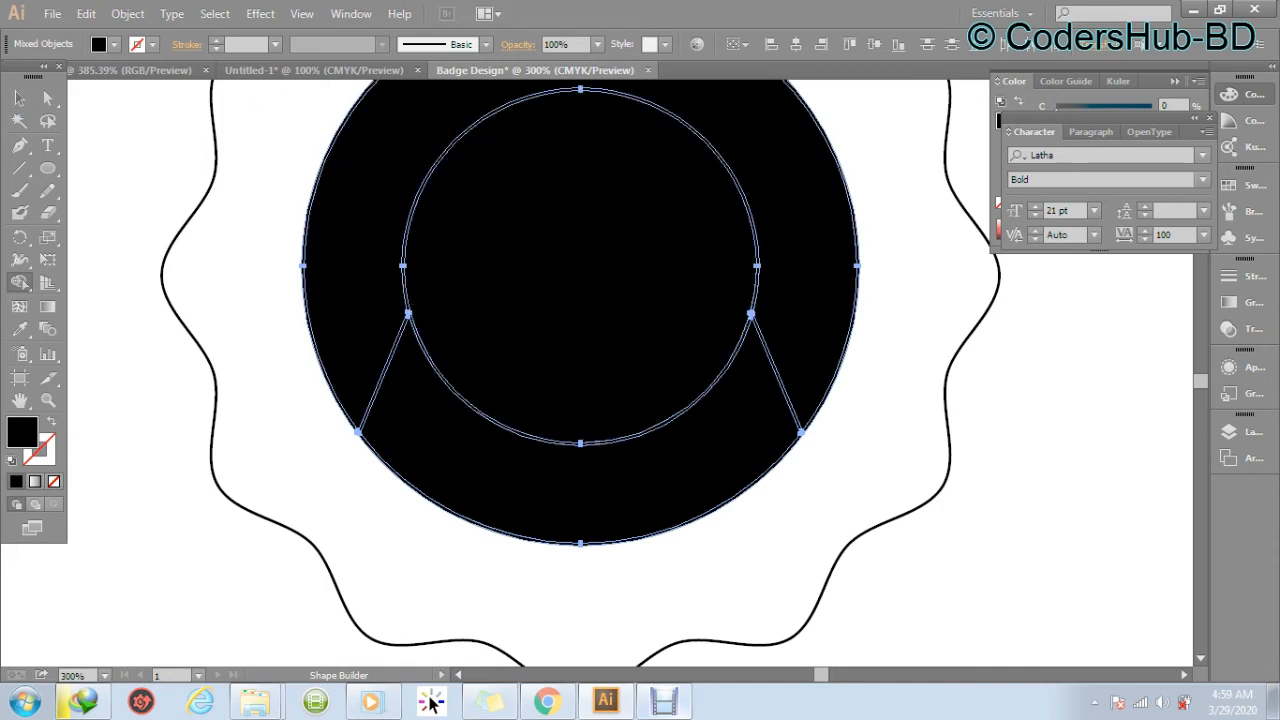
click(20, 98)
click(1020, 371)
Set the fill of the ORGANIC section to 10% black (K 10).
click(736, 444)
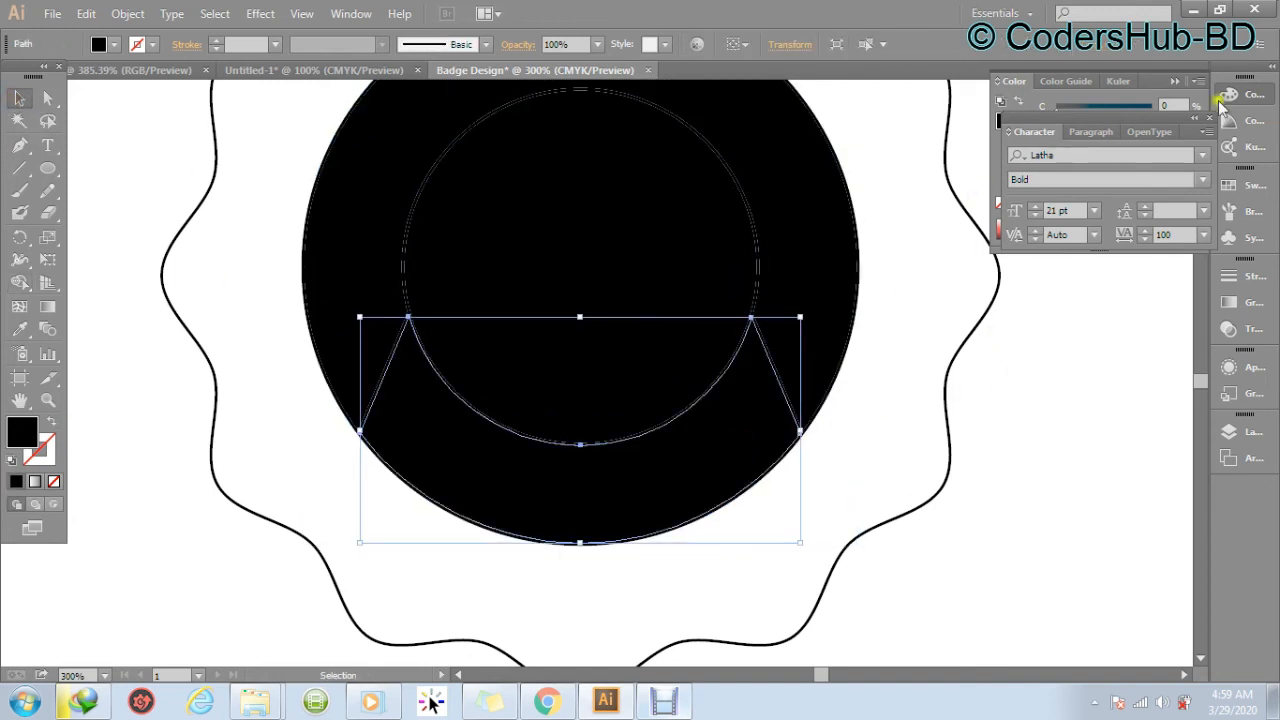
click(1017, 82)
click(1256, 95)
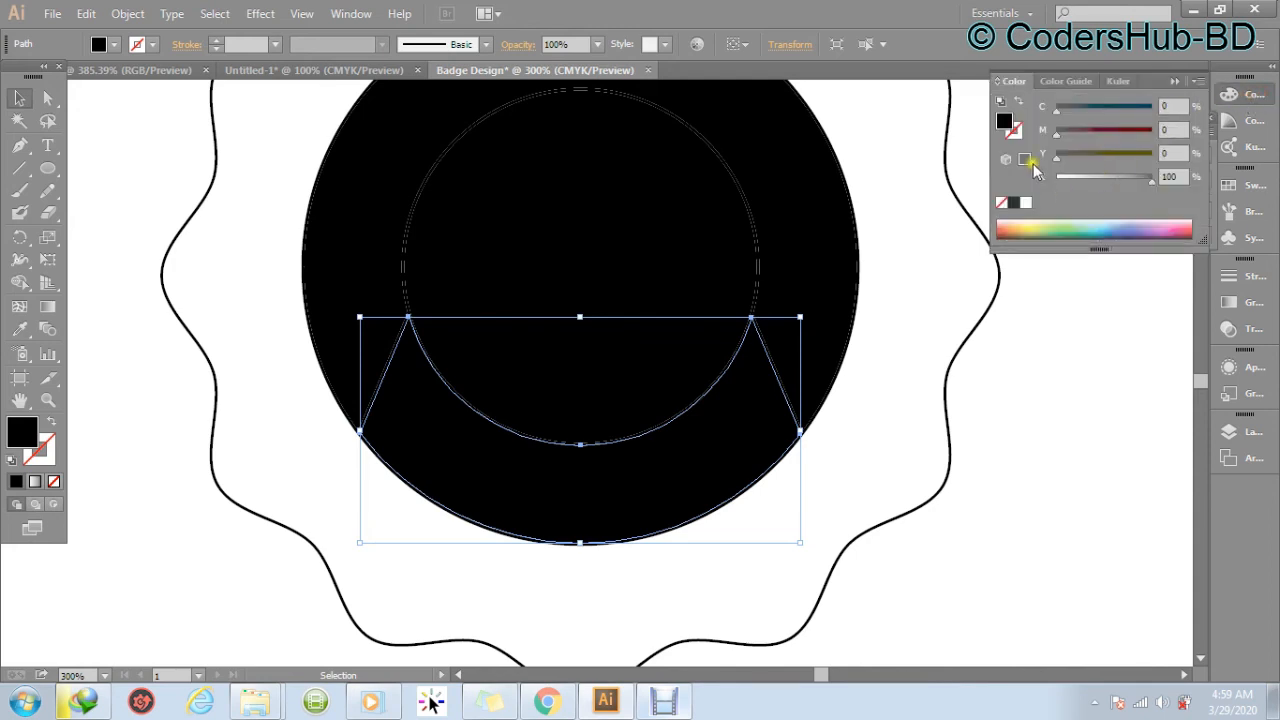
drag(1146, 180, 1066, 180)
click(683, 453)
drag(680, 457, 652, 543)
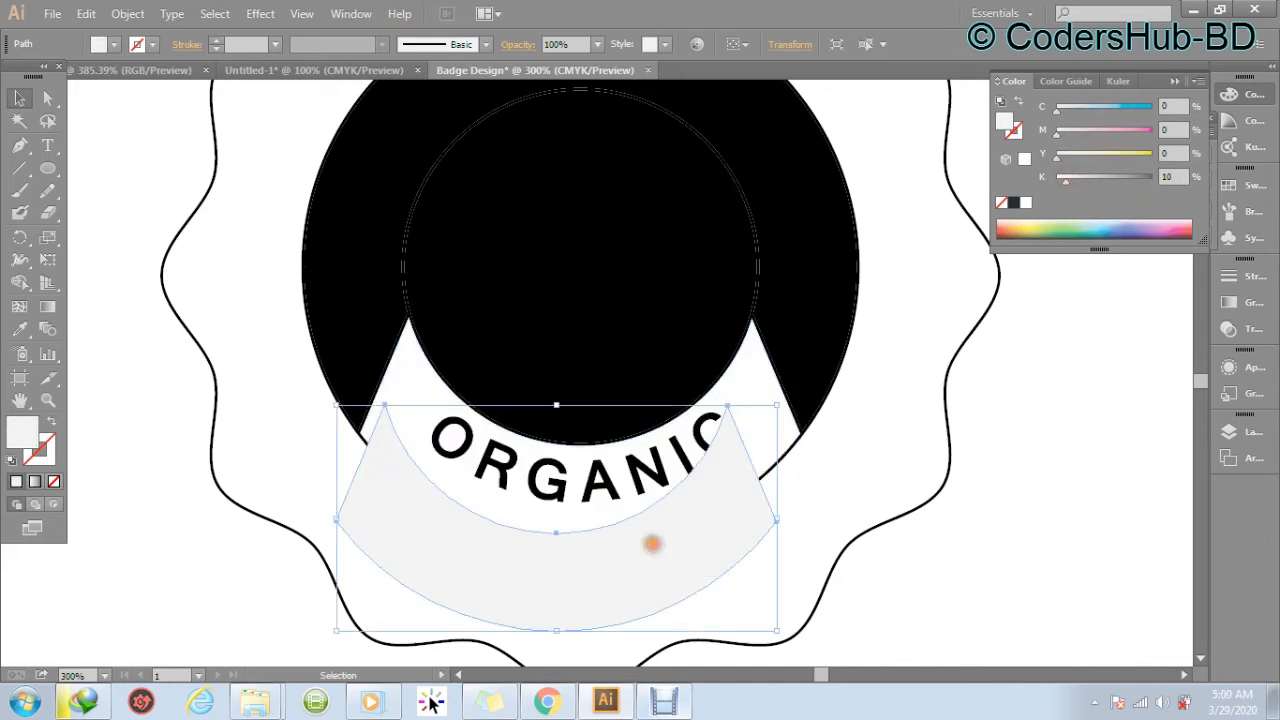
key(ctrl+z)
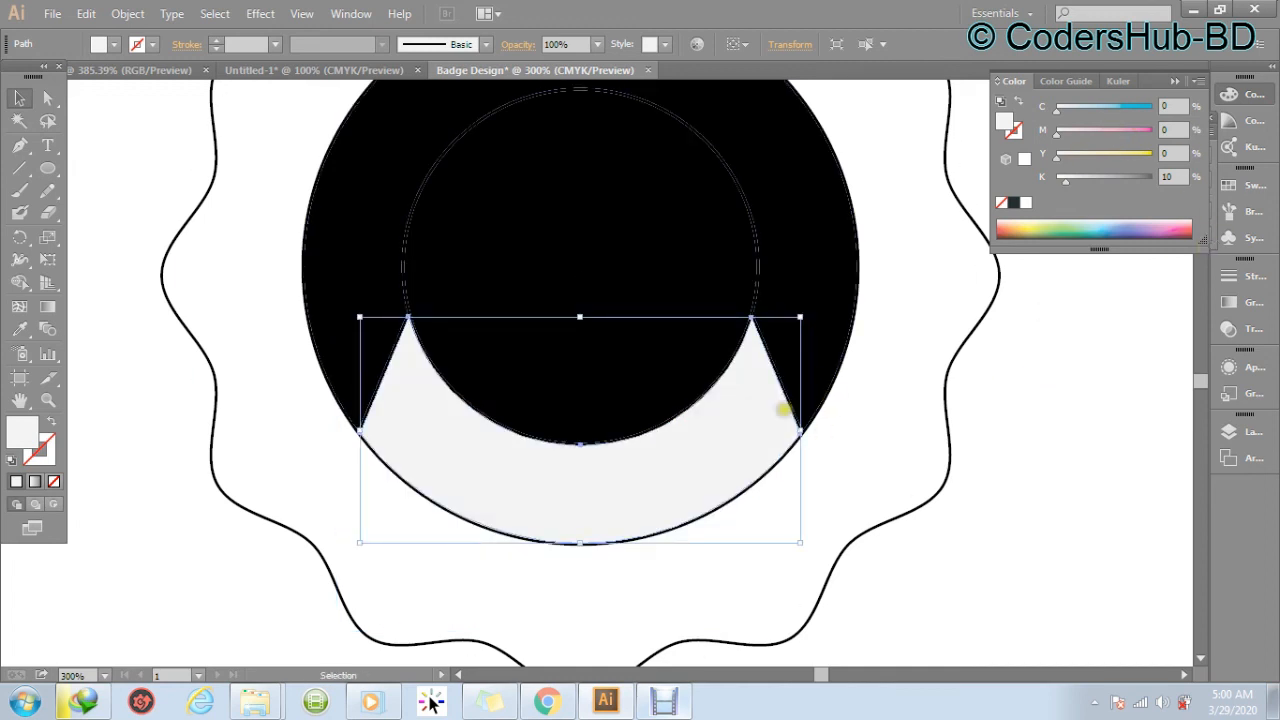
Send the ORGANIC section behind its lettering and fill it with pure cyan, C 100 and K 0.
key(a)
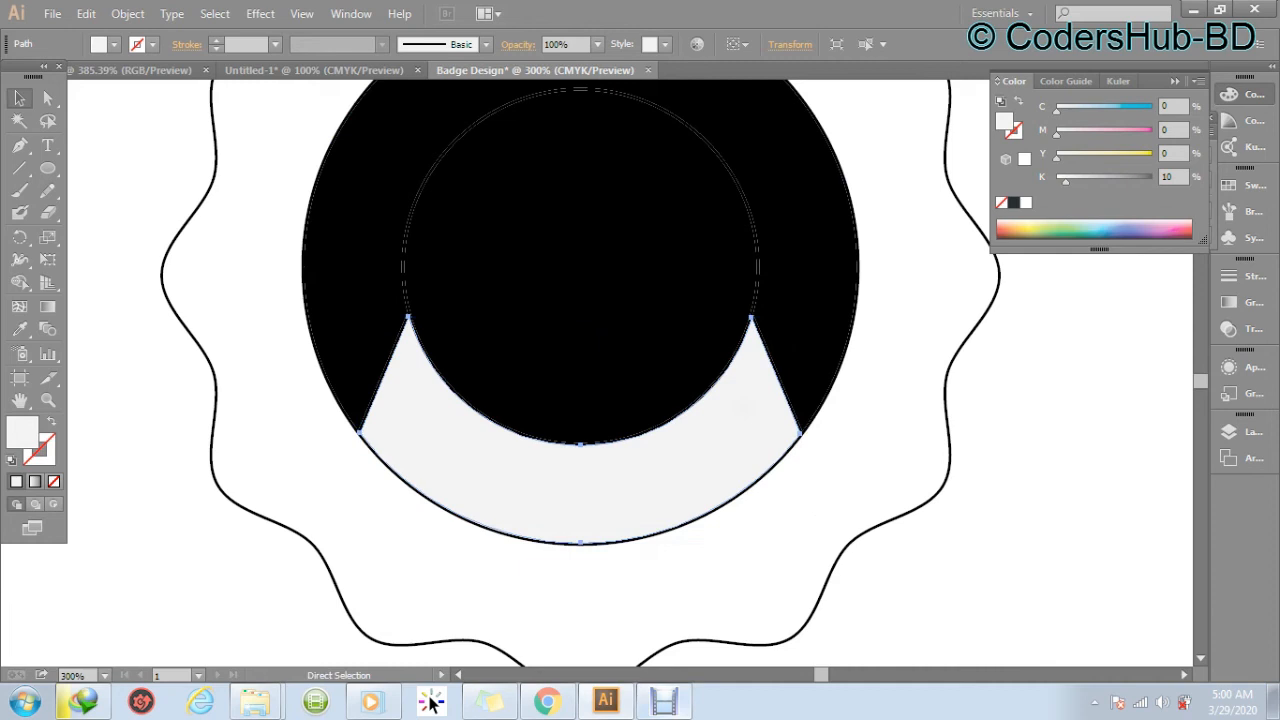
key(ctrl+bracketleft)
key(v)
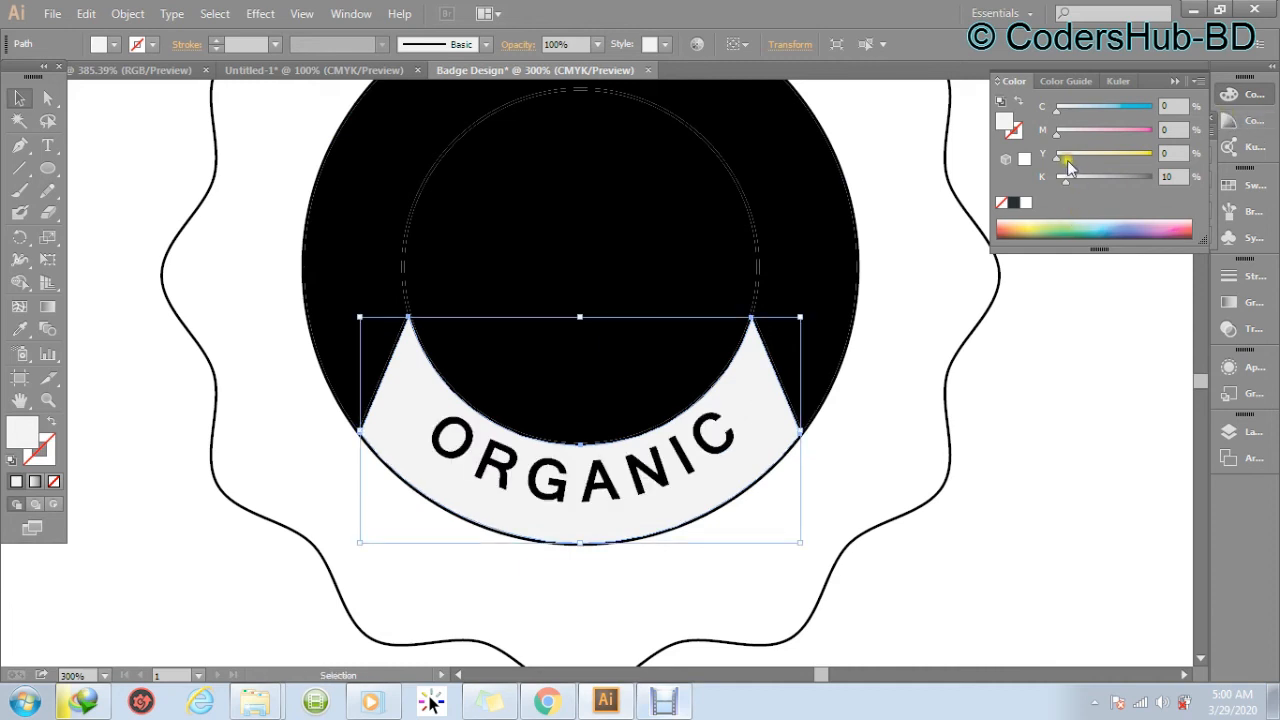
drag(1067, 115, 1152, 108)
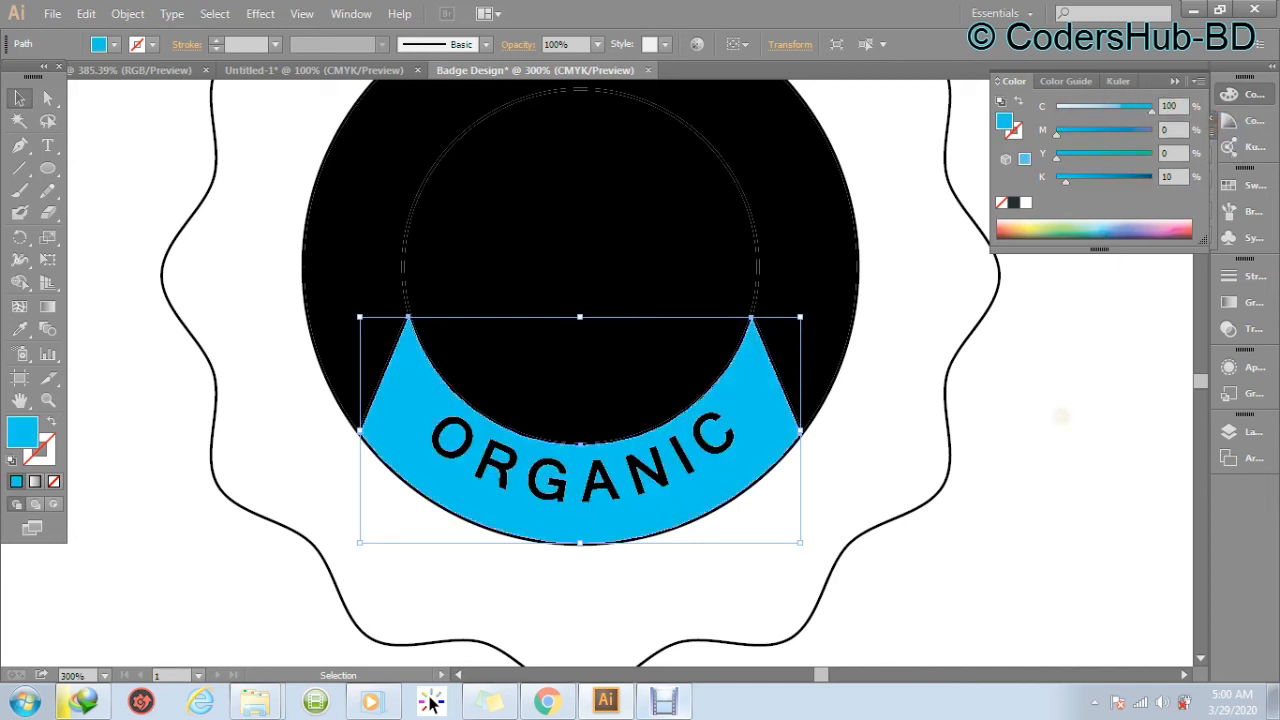
drag(1070, 185, 1054, 188)
click(1040, 320)
Fill the upper ring section with green, C 100, M 0, Y 100 and K 0.
click(810, 206)
drag(1135, 176, 1197, 165)
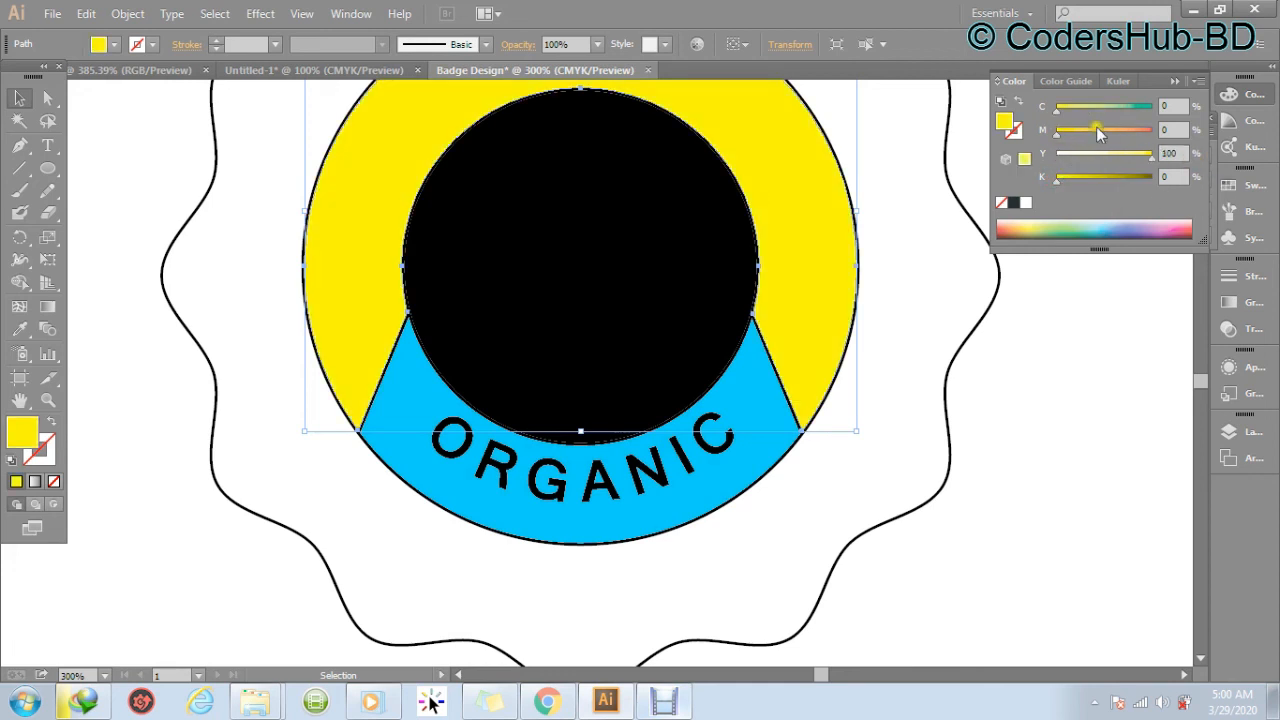
drag(1058, 108, 1151, 109)
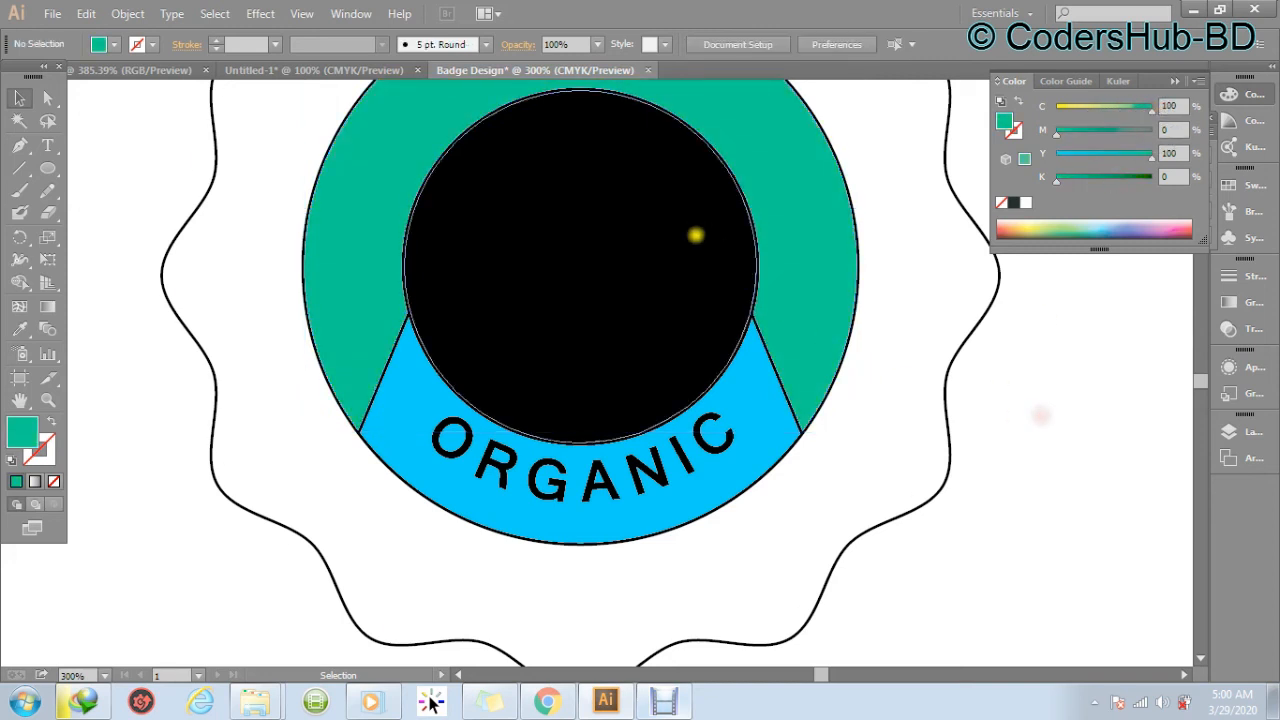
Fill the inner circle with white by setting K to 0, and send it behind the 100% text.
click(694, 234)
drag(1145, 178, 1040, 178)
key(a)
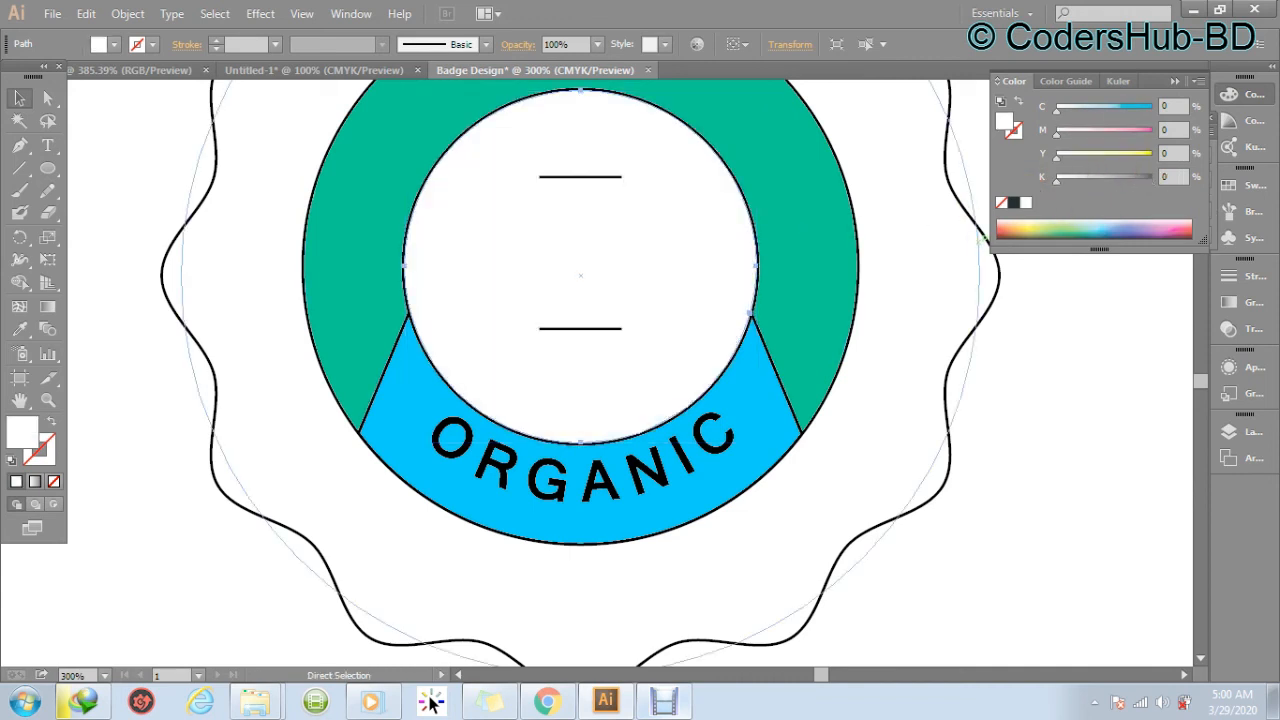
key(ctrl+[)
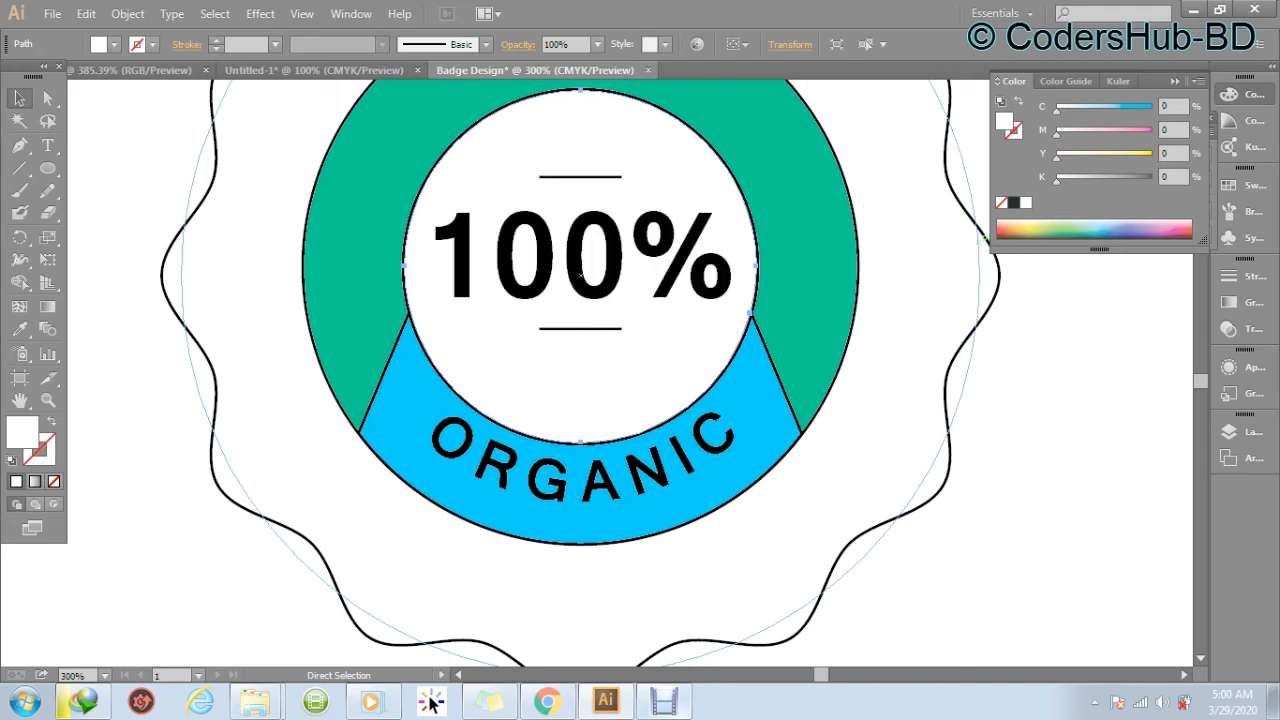
Send the green upper ring section behind the ONE HUNDRED PERCENT lettering and deselect it.
scroll(886, 394, up, 2)
key(v)
key(a)
click(792, 287)
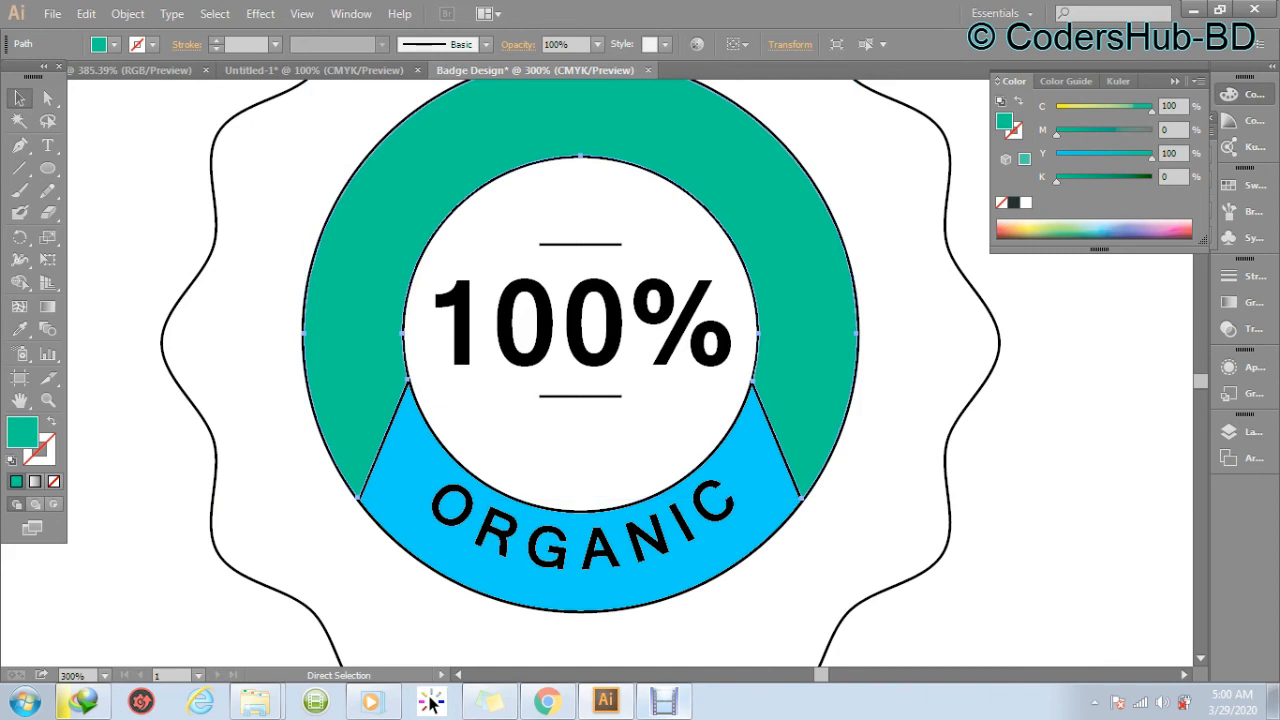
key(ctrl+[)
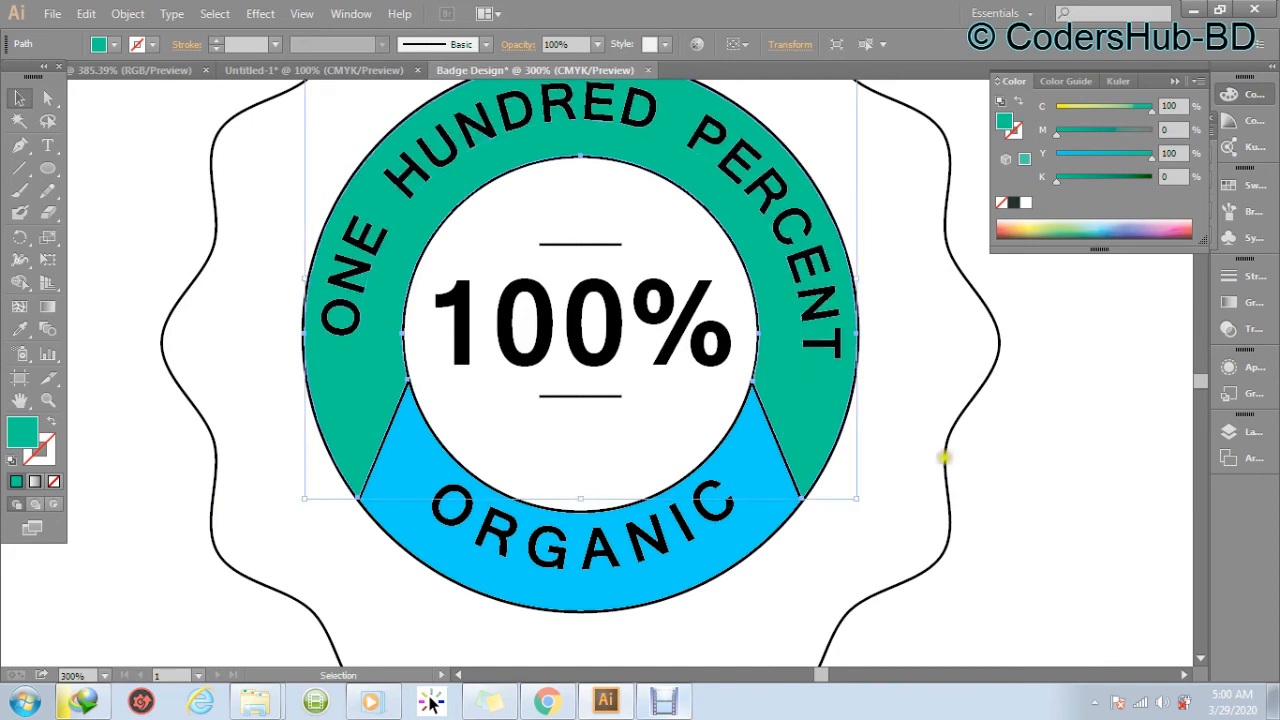
key(v)
click(1018, 479)
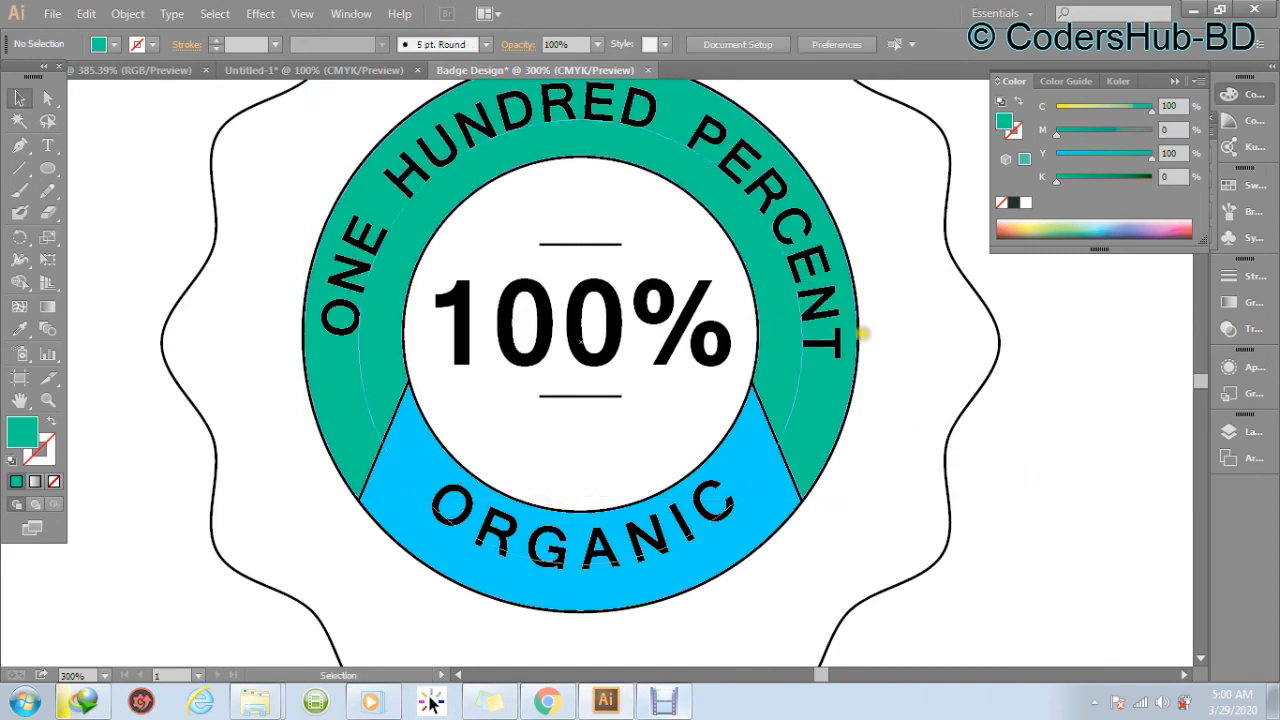
click(663, 703)
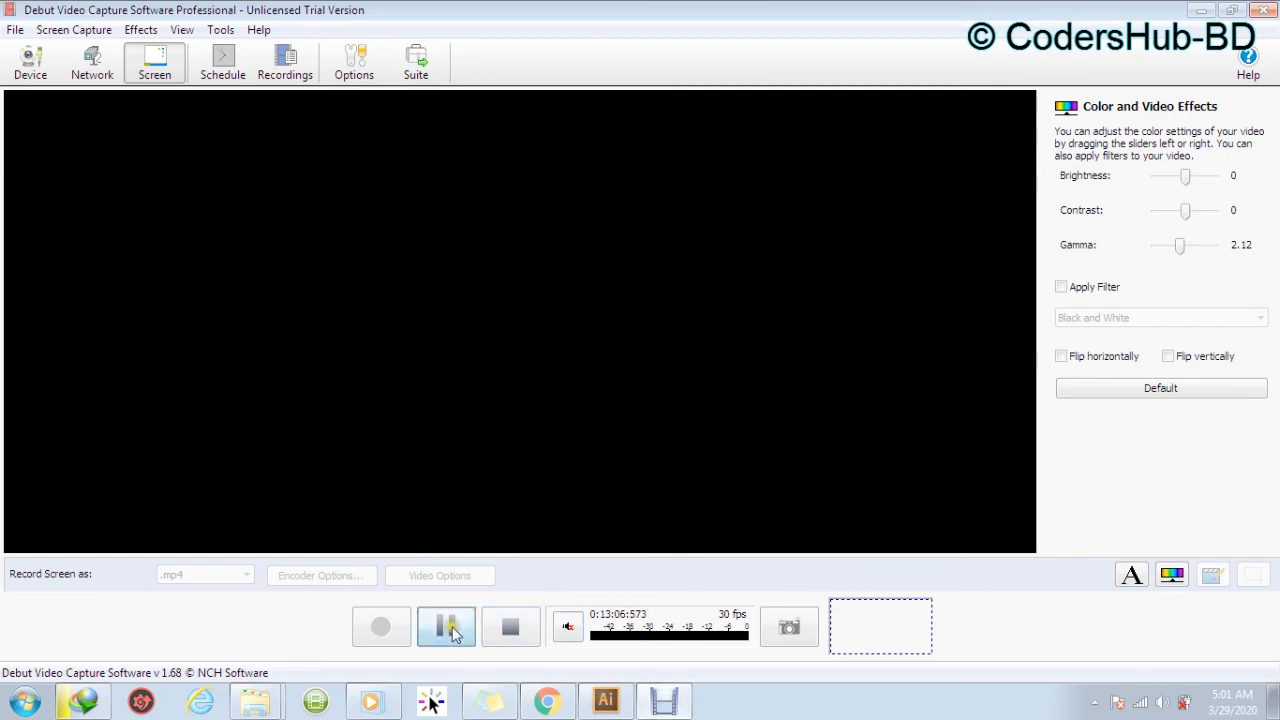
click(598, 706)
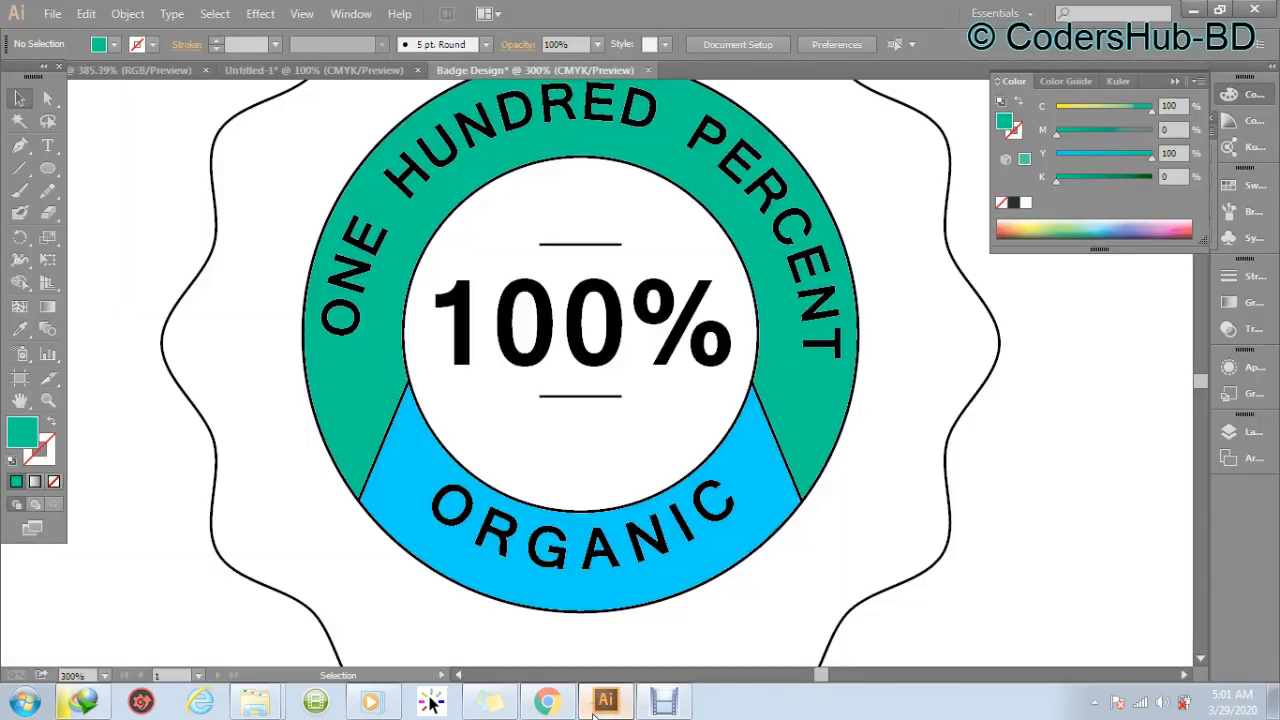
click(665, 705)
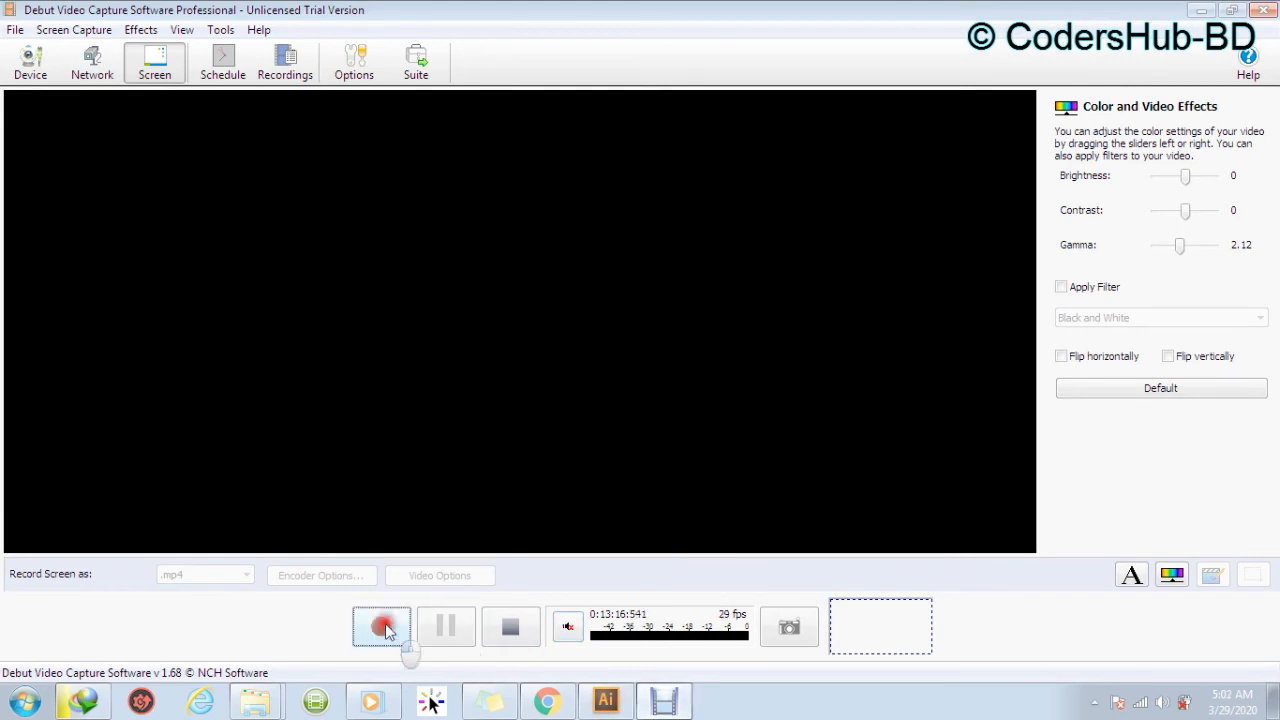
click(605, 703)
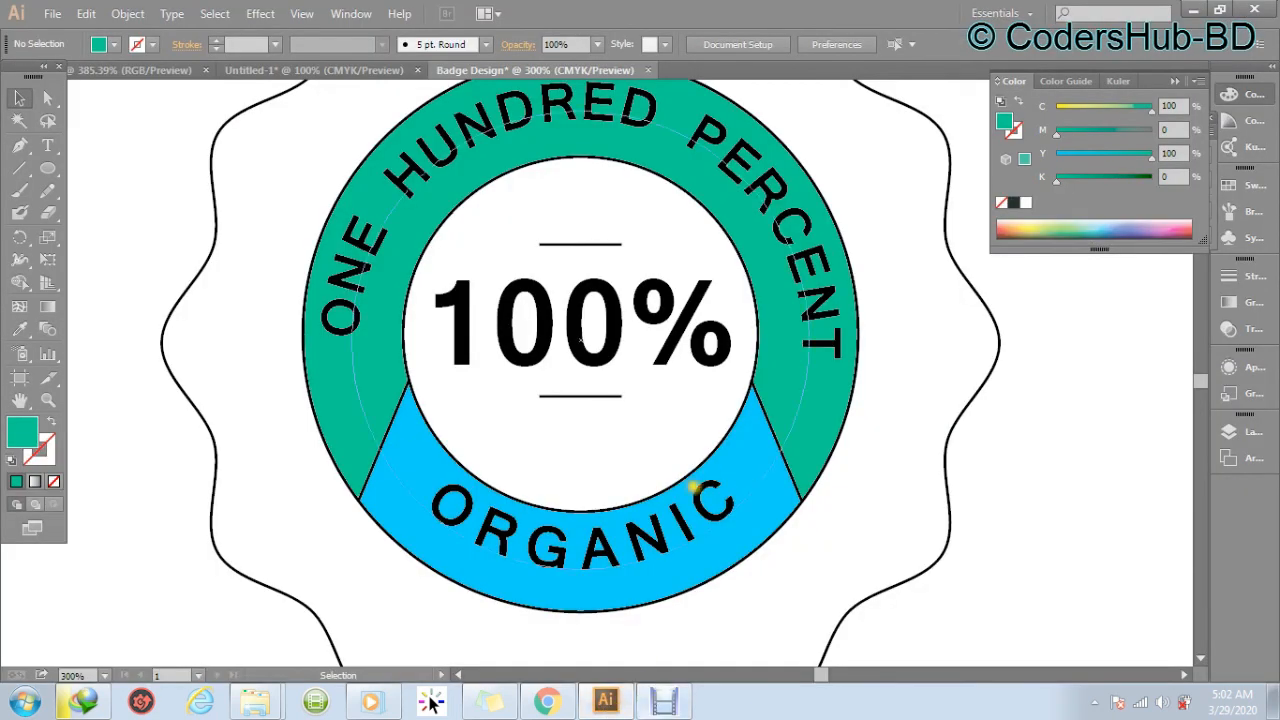
Bring the green upper ring section to the front of the stacking order.
click(830, 410)
right_click(830, 410)
mouse_move(960, 378)
click(1052, 372)
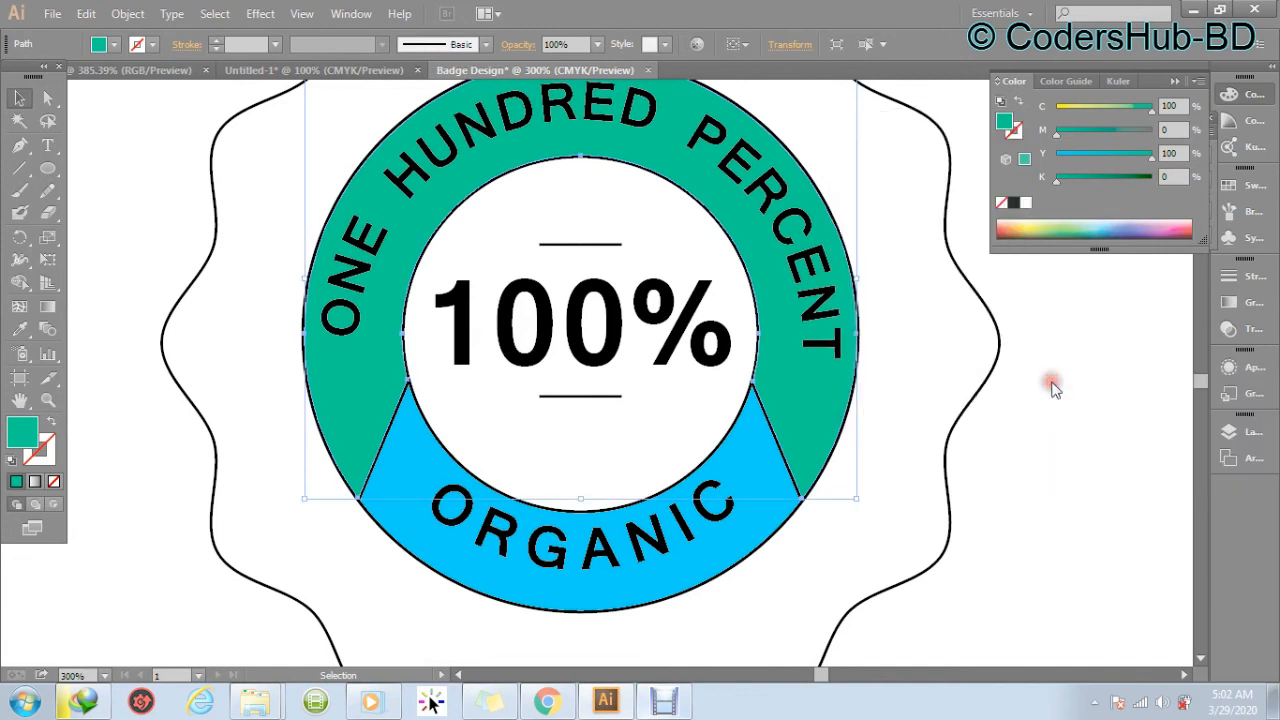
Send the green upper ring section backward one level and finally to the very back, and deselect it.
right_click(830, 372)
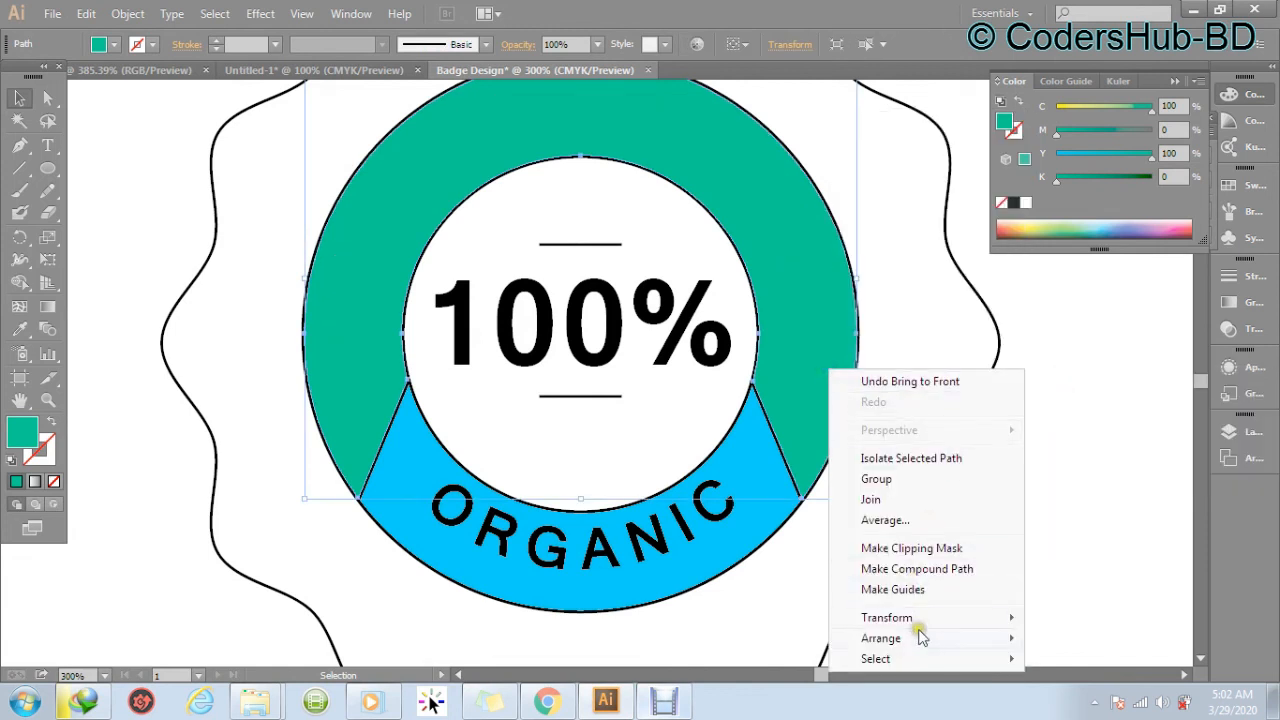
mouse_move(960, 636)
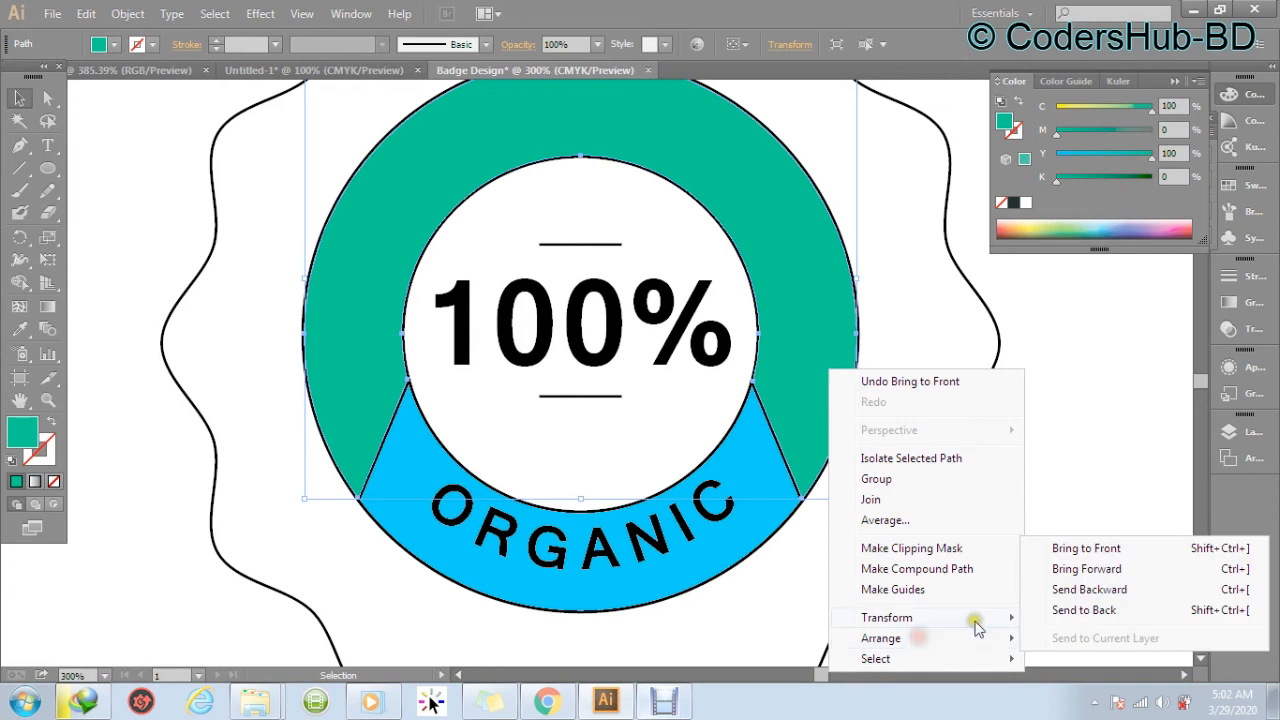
click(1114, 598)
right_click(830, 416)
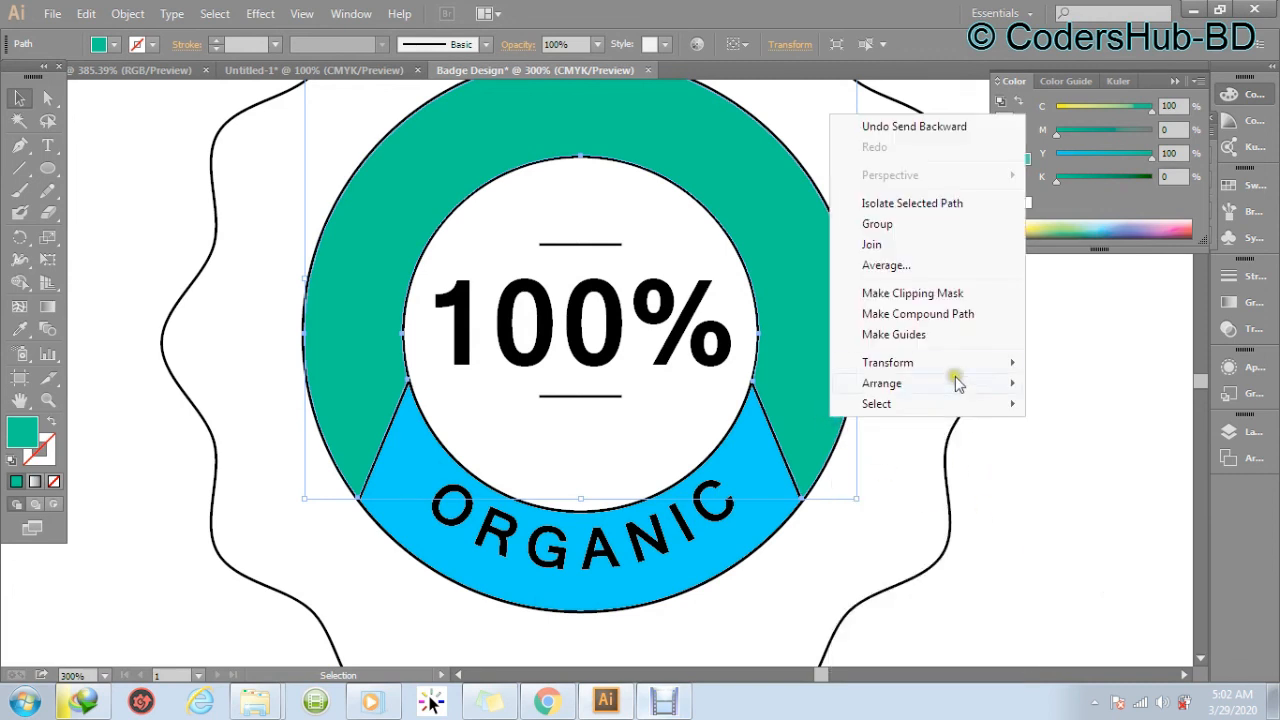
mouse_move(958, 385)
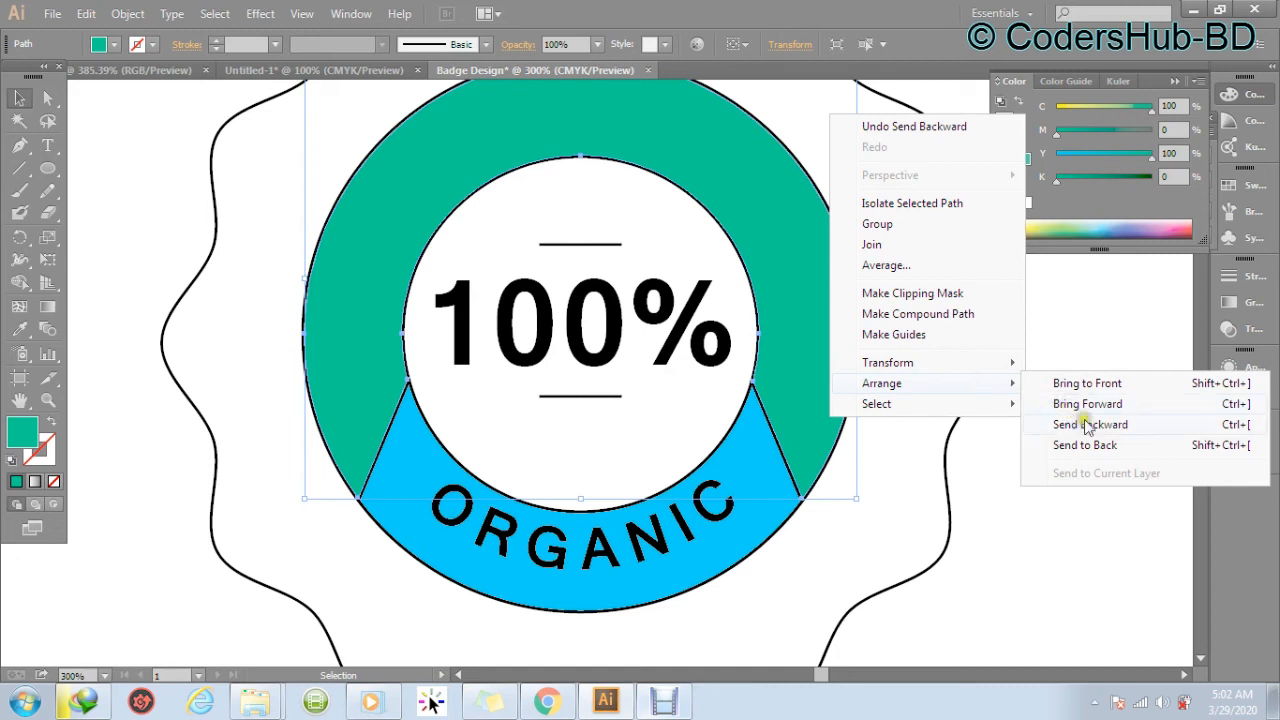
click(1100, 449)
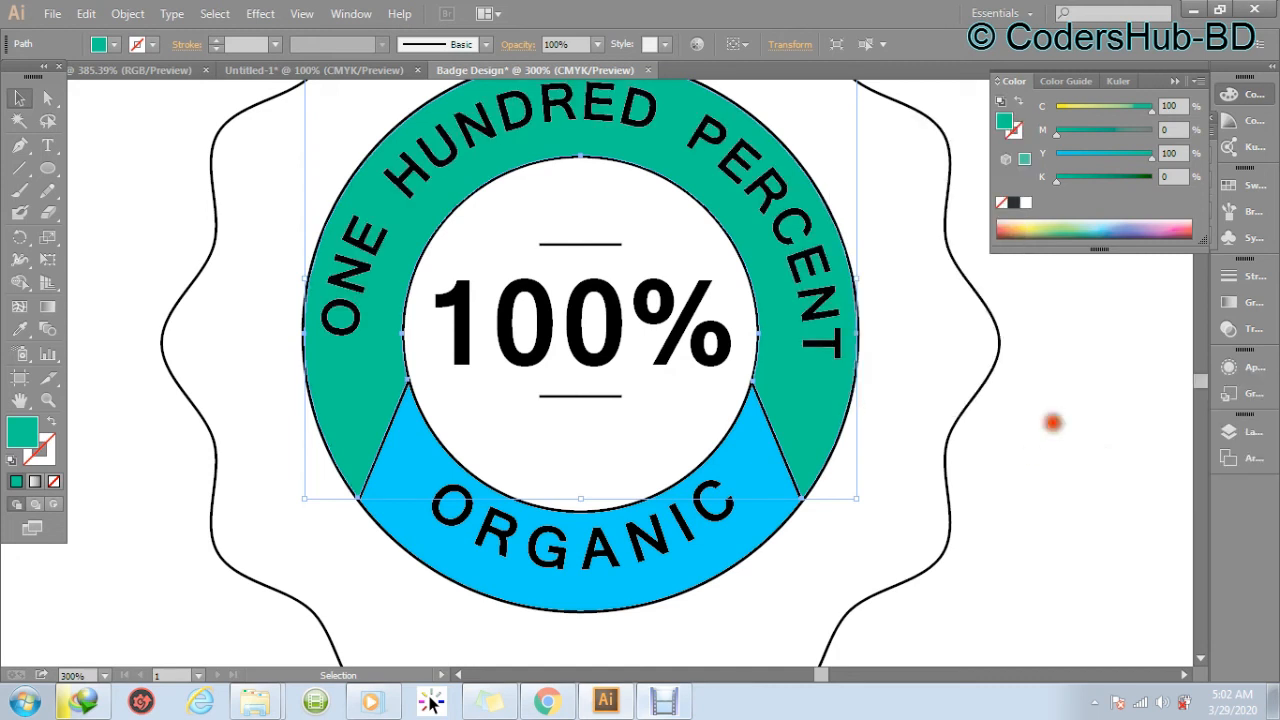
click(1052, 422)
Fill the grouped curved texts and the central 100% text with white by setting K to 0, and deselect them.
click(540, 540)
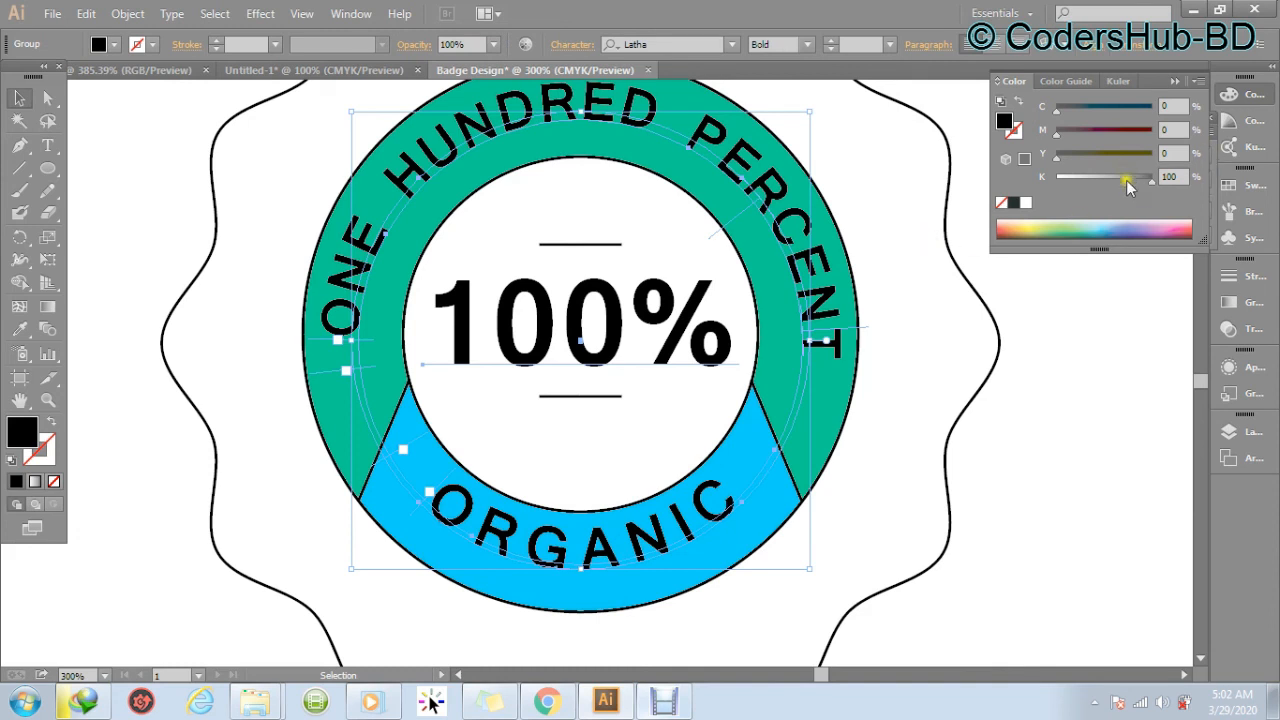
drag(1128, 187, 1030, 185)
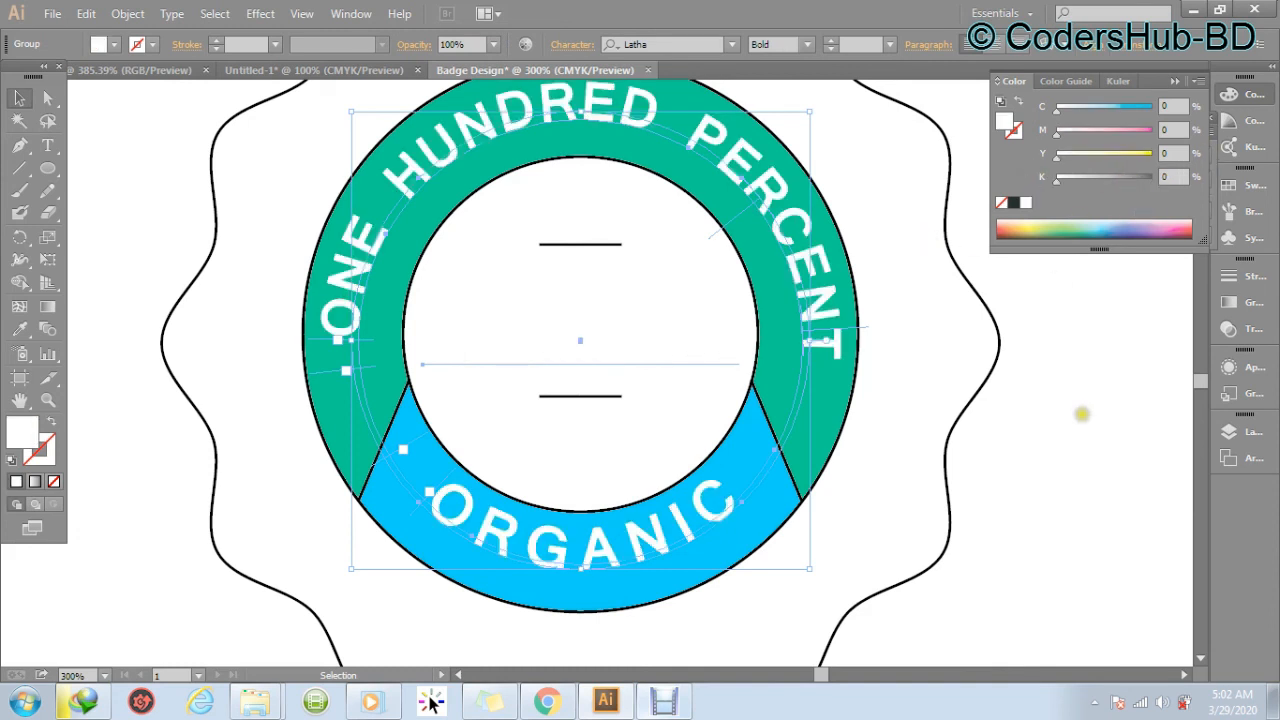
click(1078, 417)
Fill only the central 100% text with cyan by setting C to 100, and deselect it.
click(649, 296)
click(1090, 413)
click(644, 351)
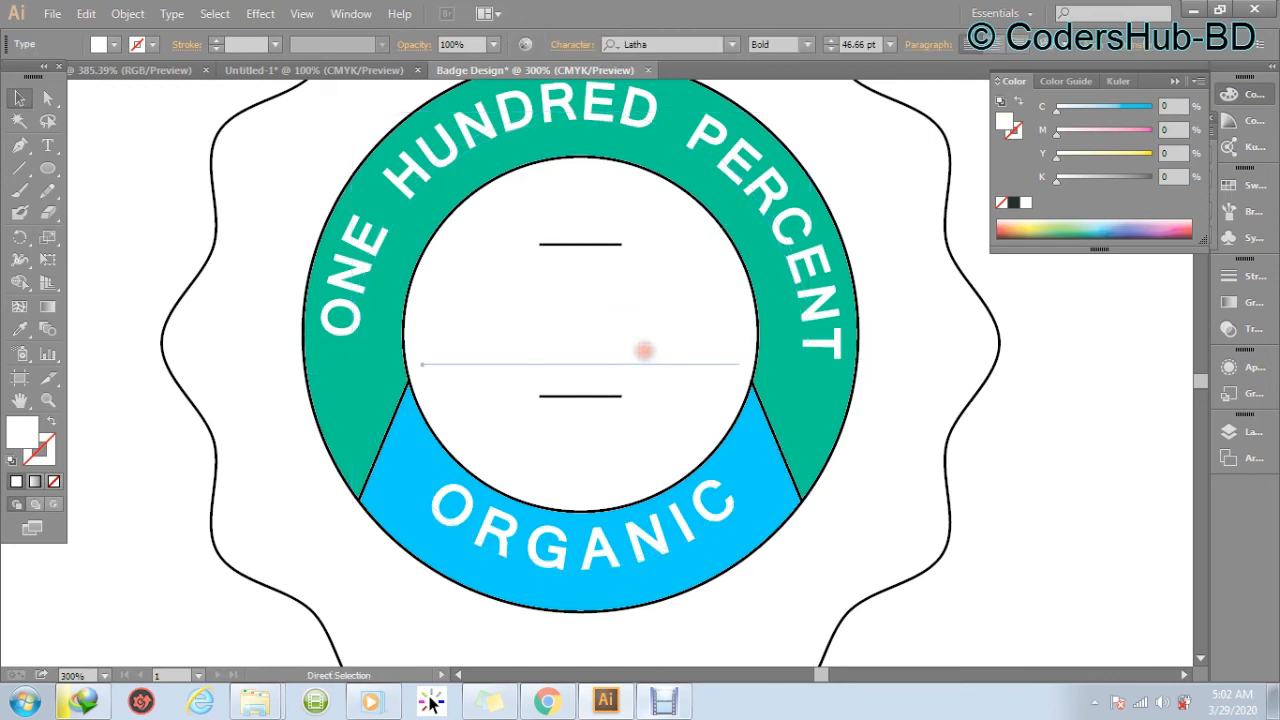
drag(1066, 116, 1192, 104)
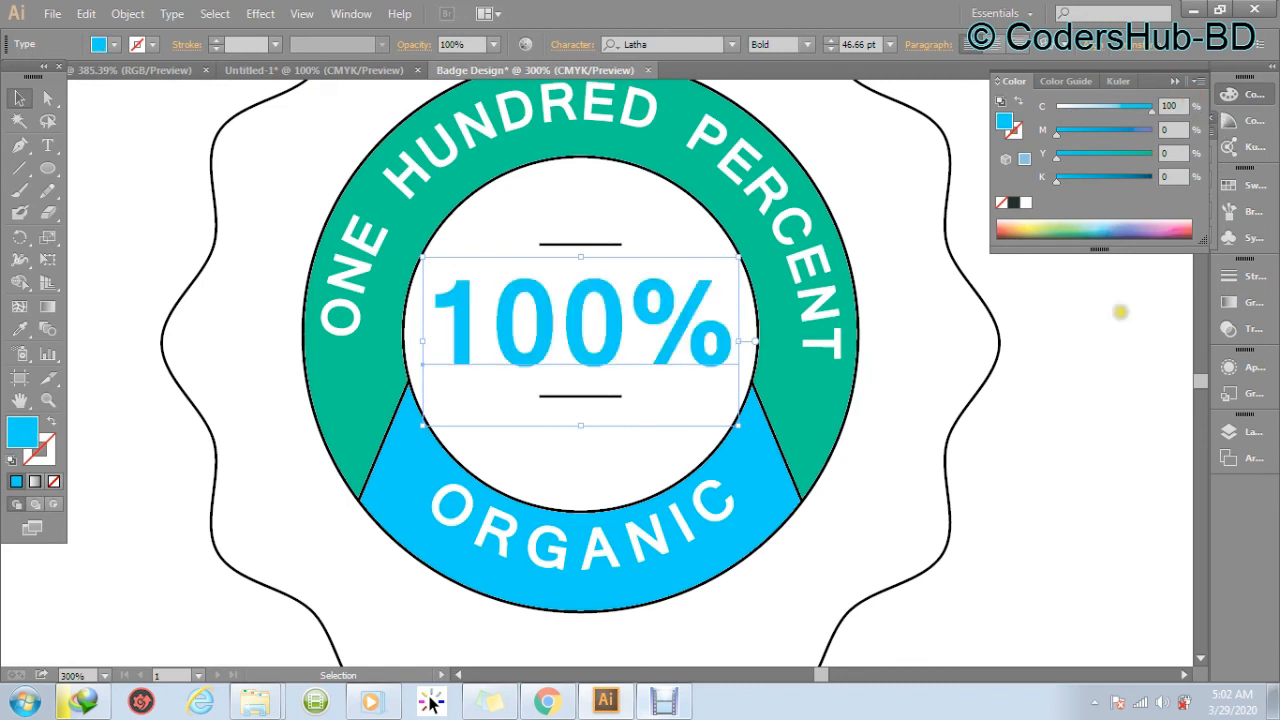
click(1078, 465)
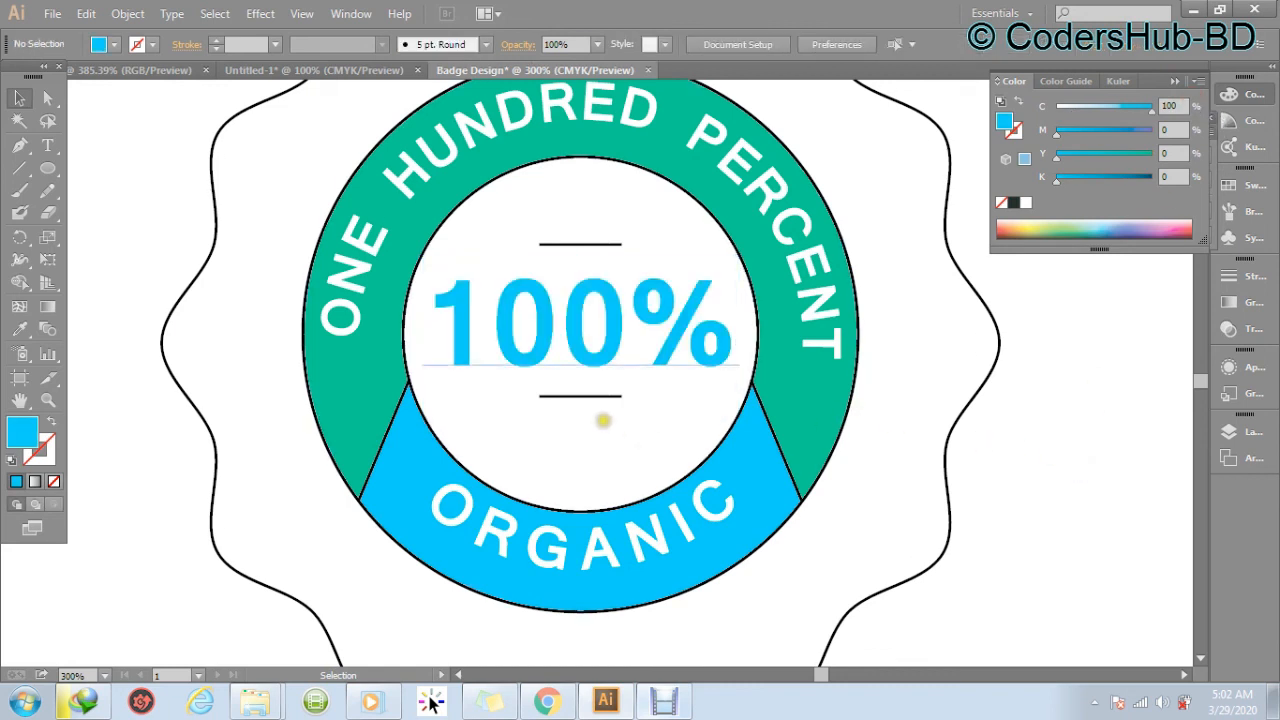
Set the fill of the grouped short lines above and below the 100% text to C 100 and Y 100.
ctrl+click(599, 396)
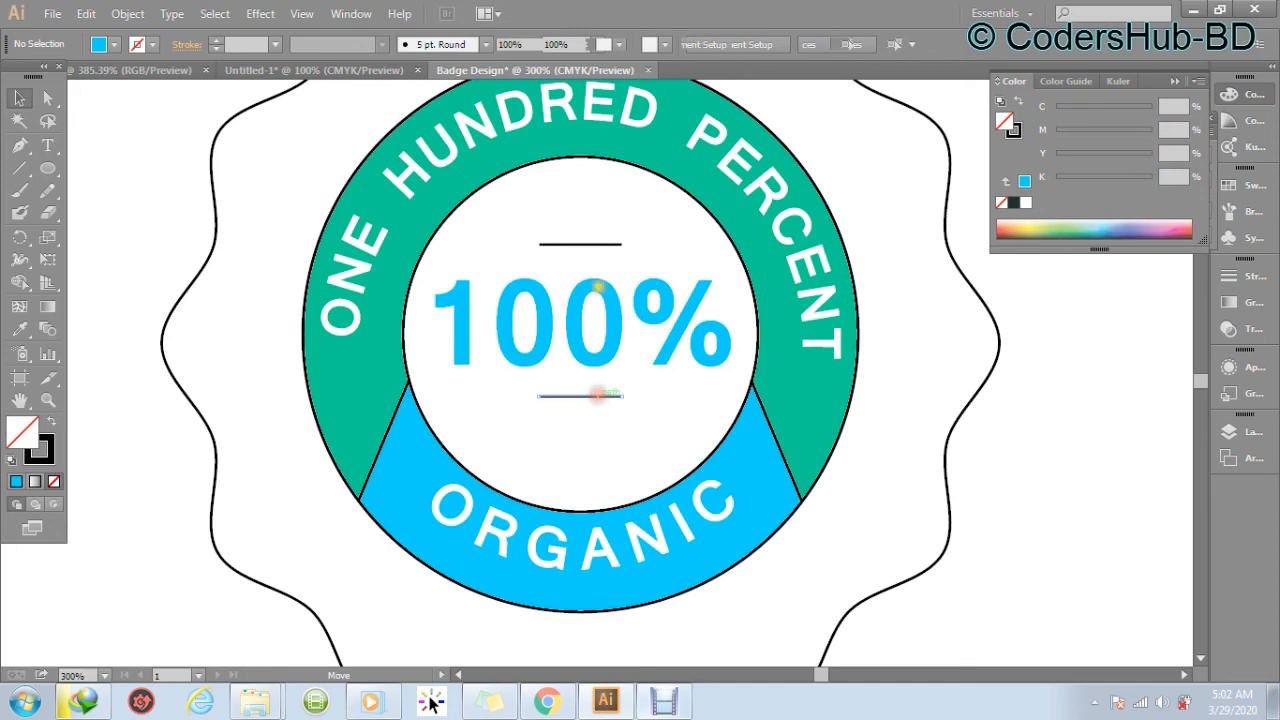
ctrl+click(599, 245)
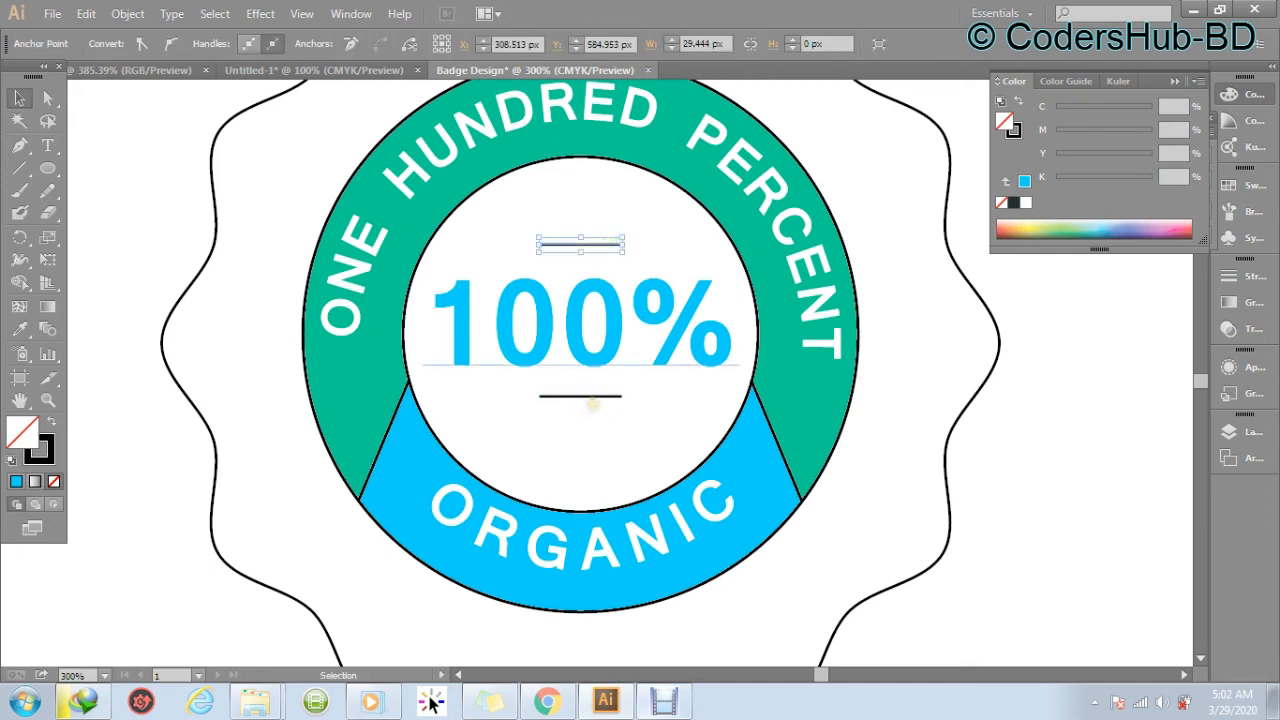
click(592, 397)
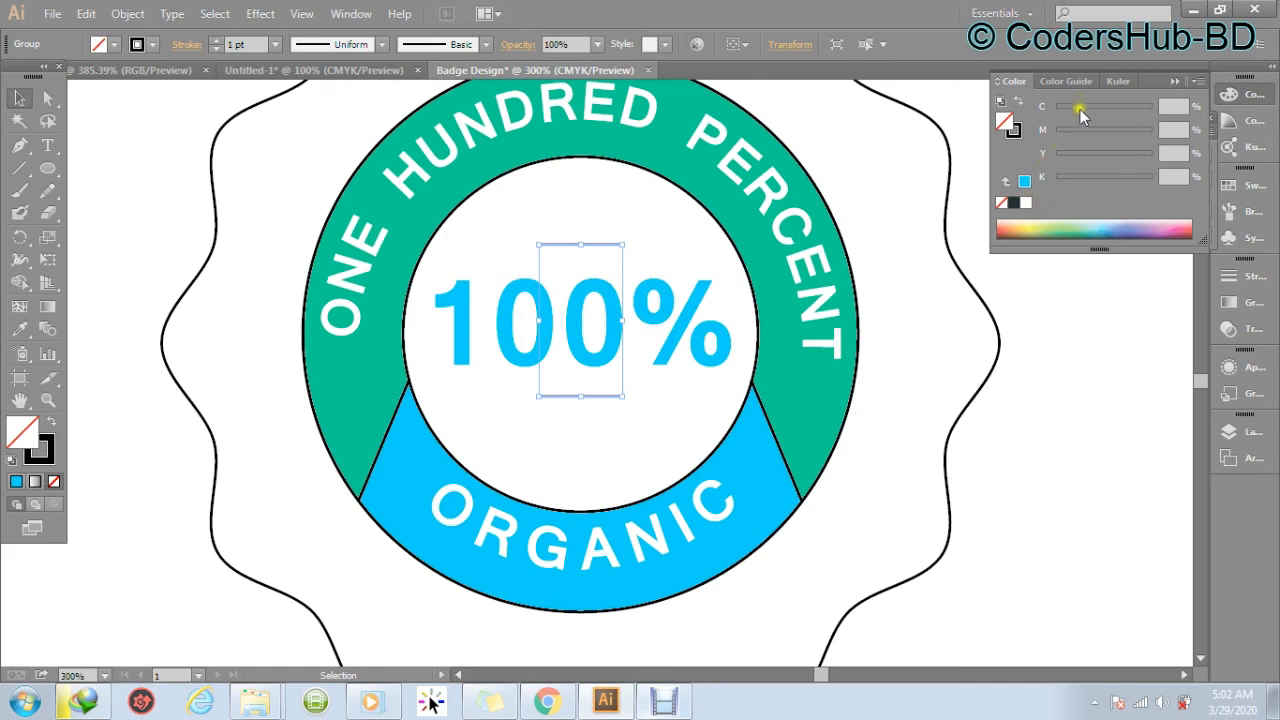
drag(1080, 110, 1226, 122)
drag(1104, 154, 1238, 168)
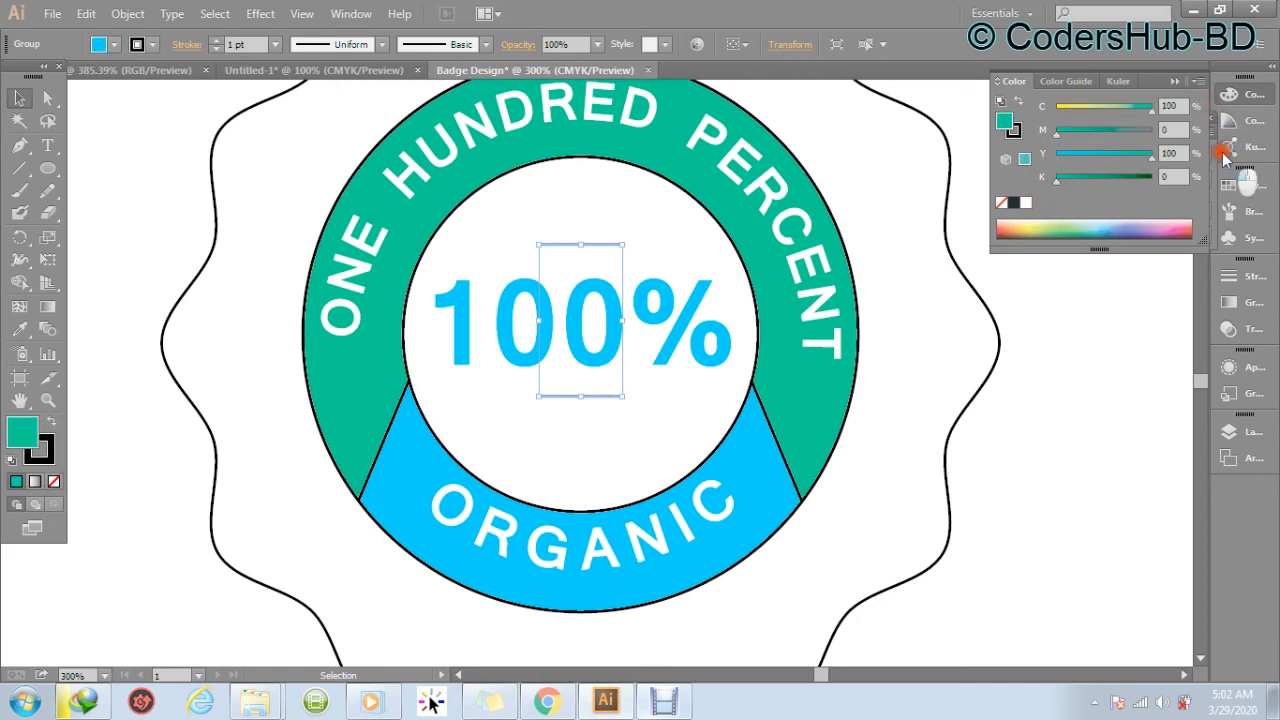
click(1096, 401)
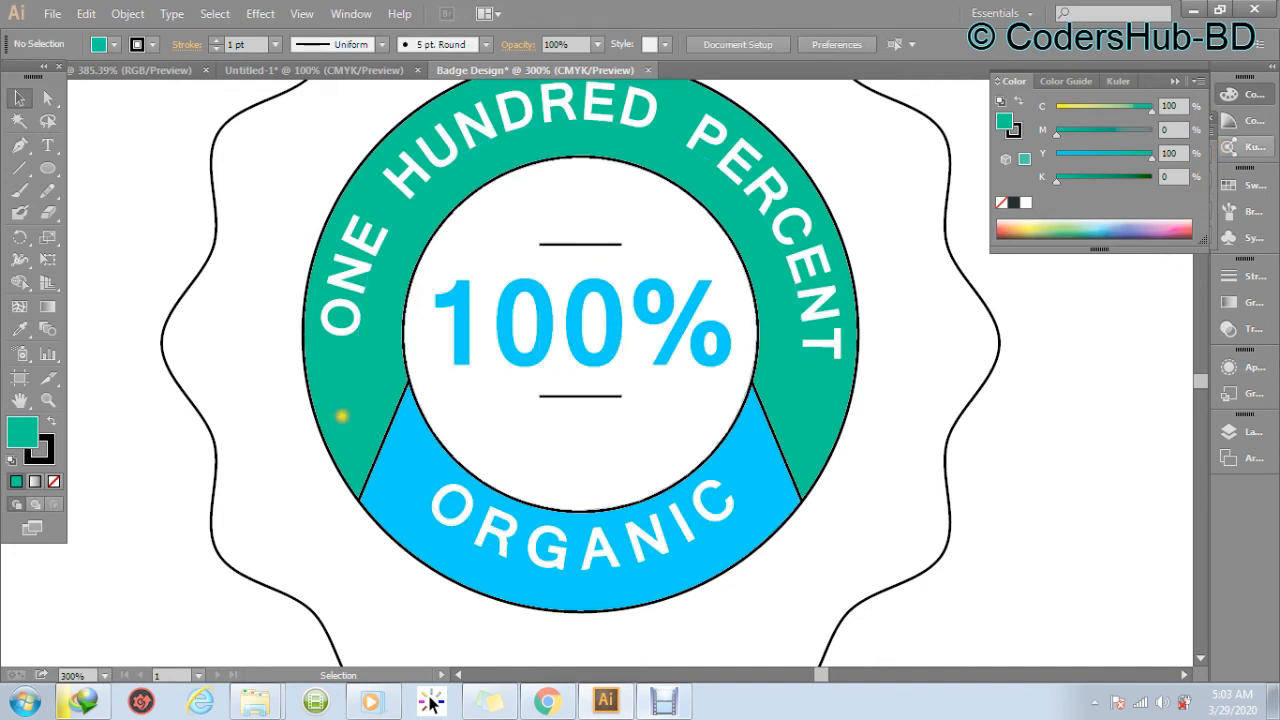
Swap fill and stroke on the two short lines to give them a green stroke, and set their fill to none.
click(50, 423)
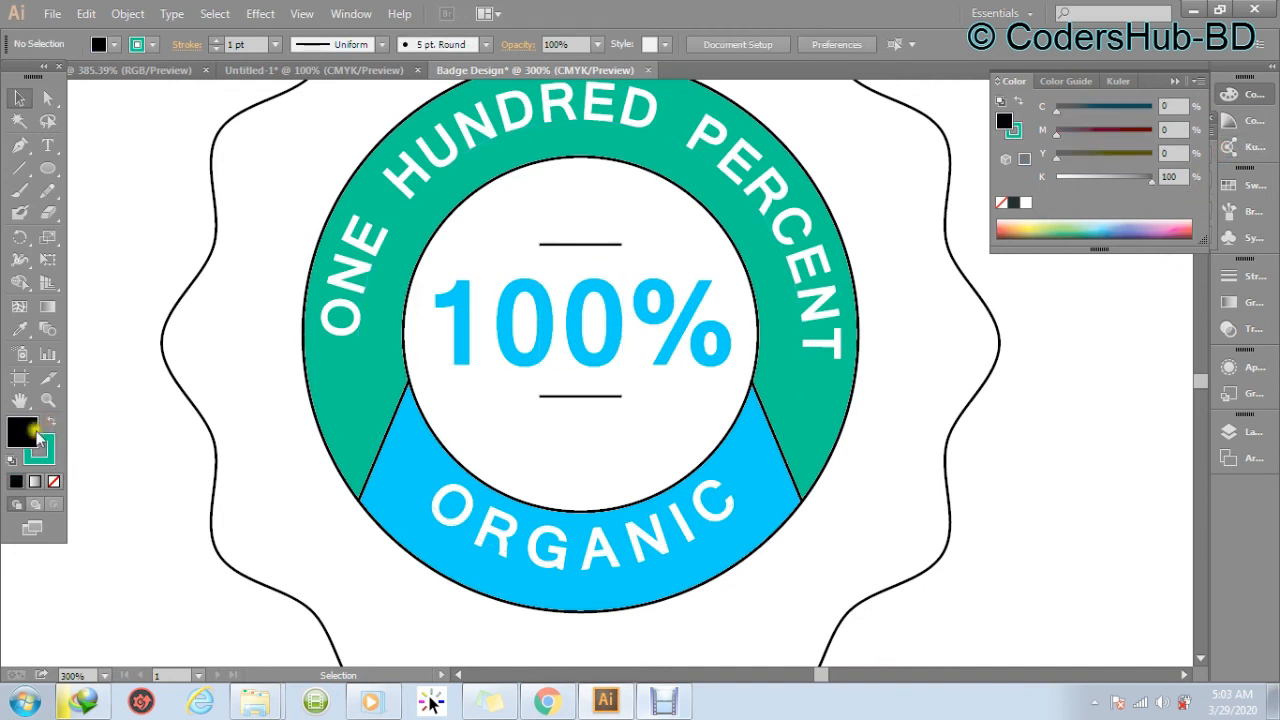
click(54, 481)
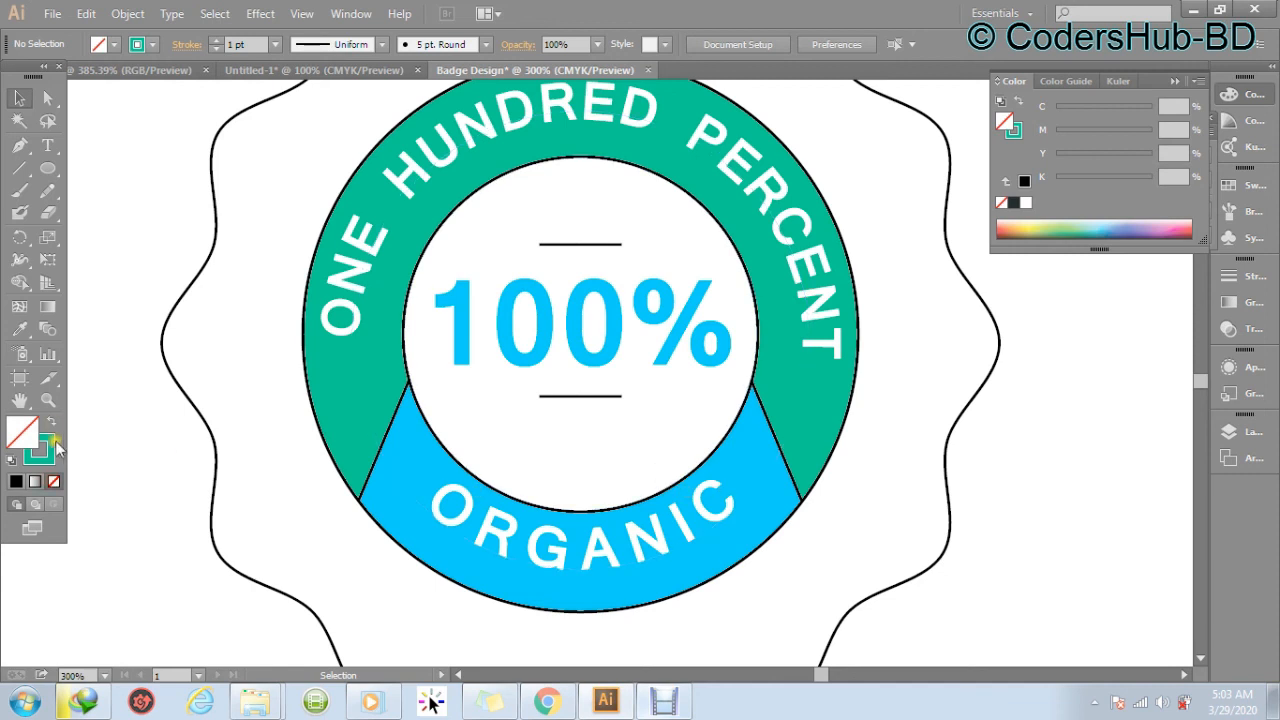
click(591, 241)
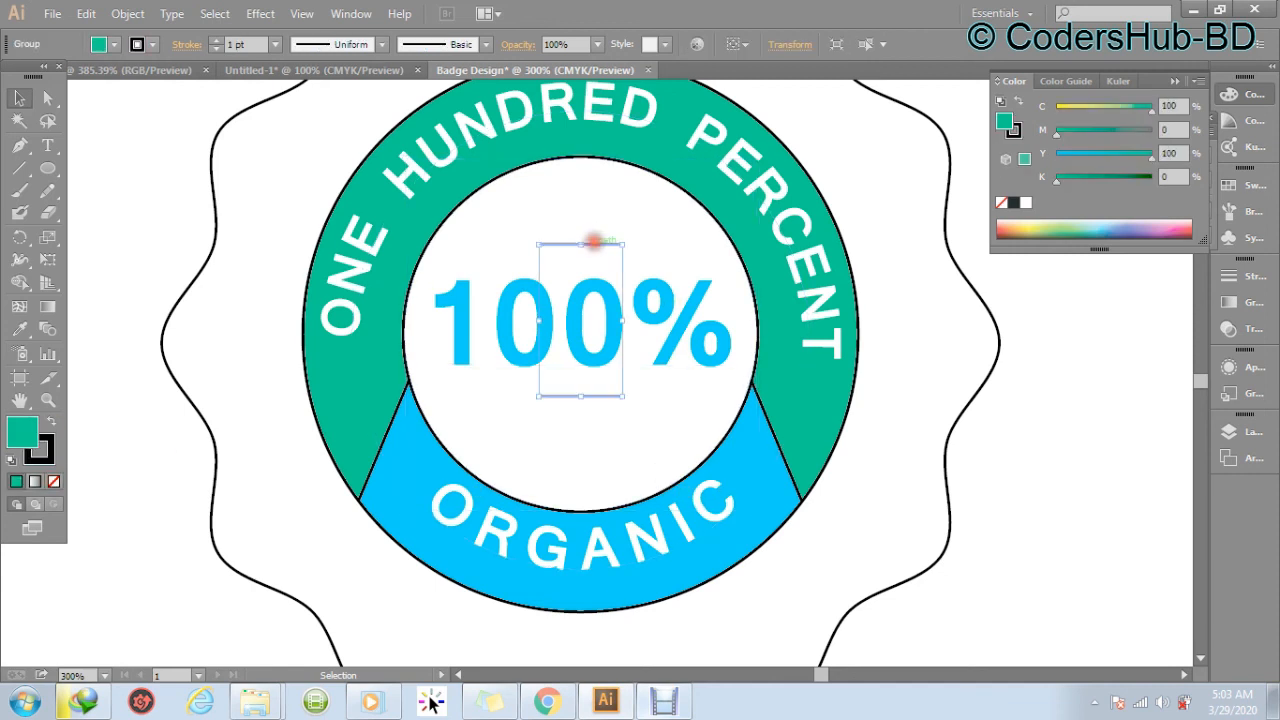
click(51, 422)
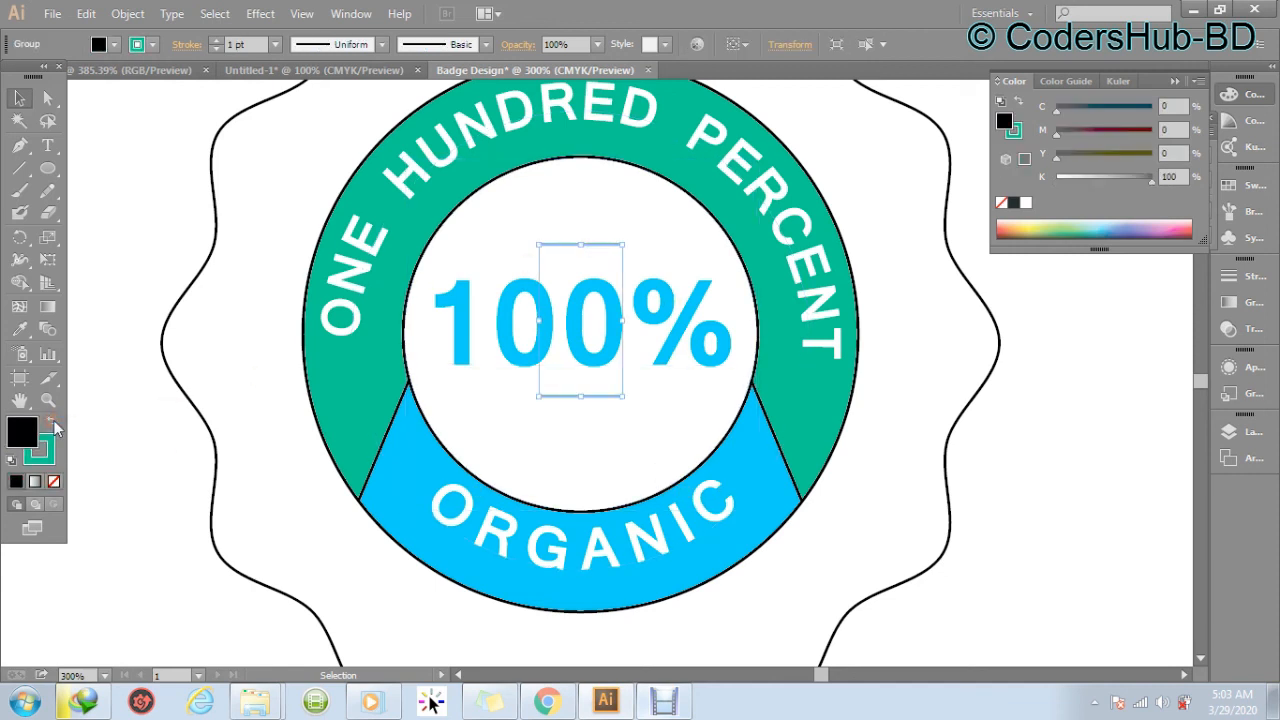
click(54, 481)
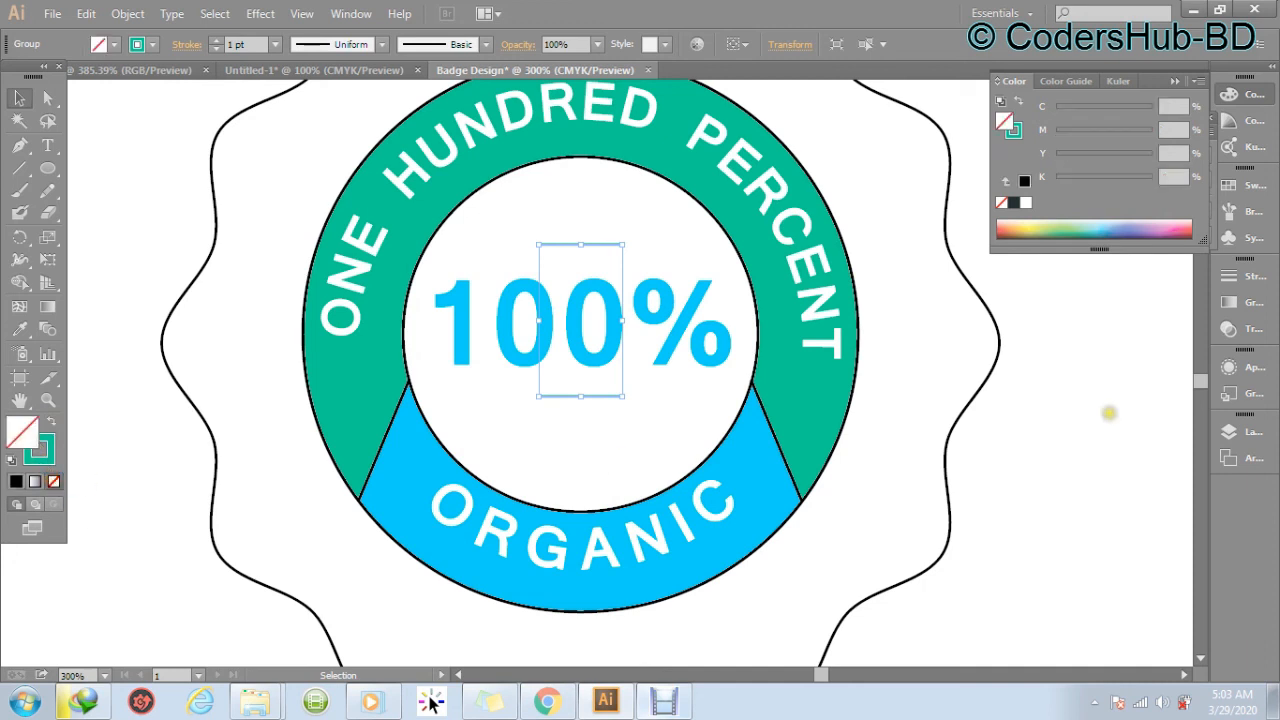
click(1109, 413)
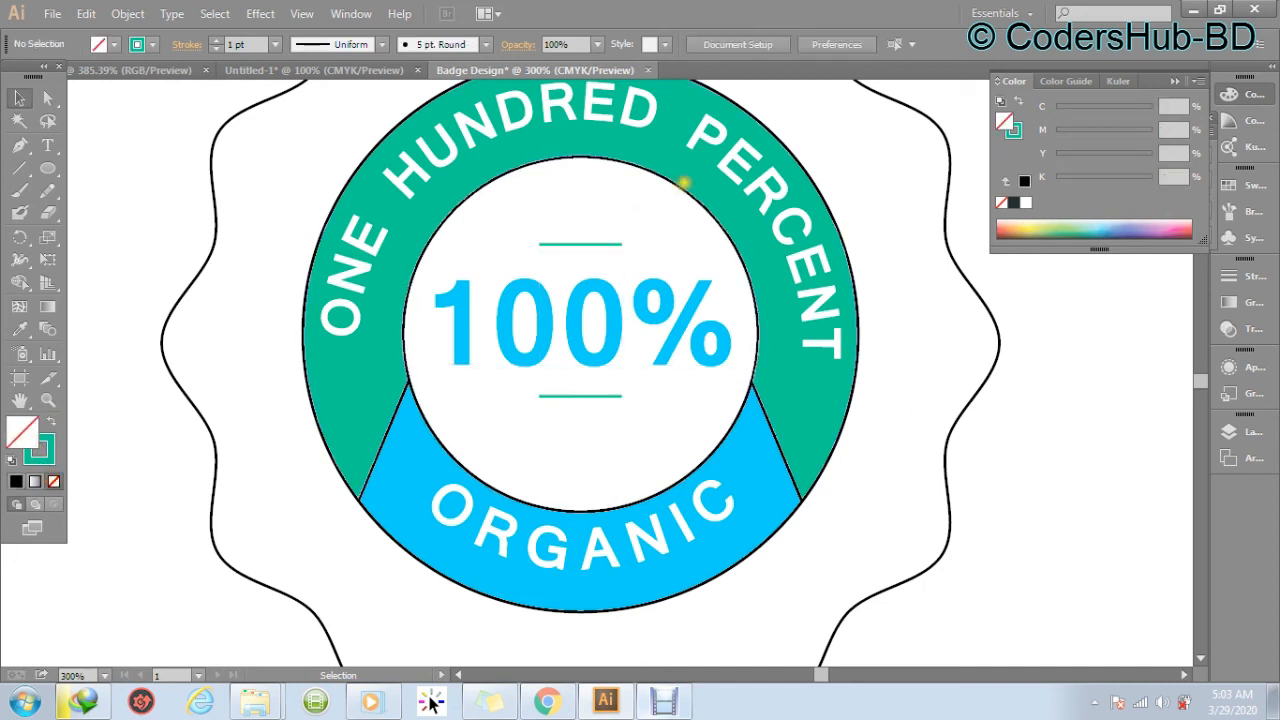
Color the ring's inner circle outline yellow with Y 100 and K 0, and deselect it.
click(681, 189)
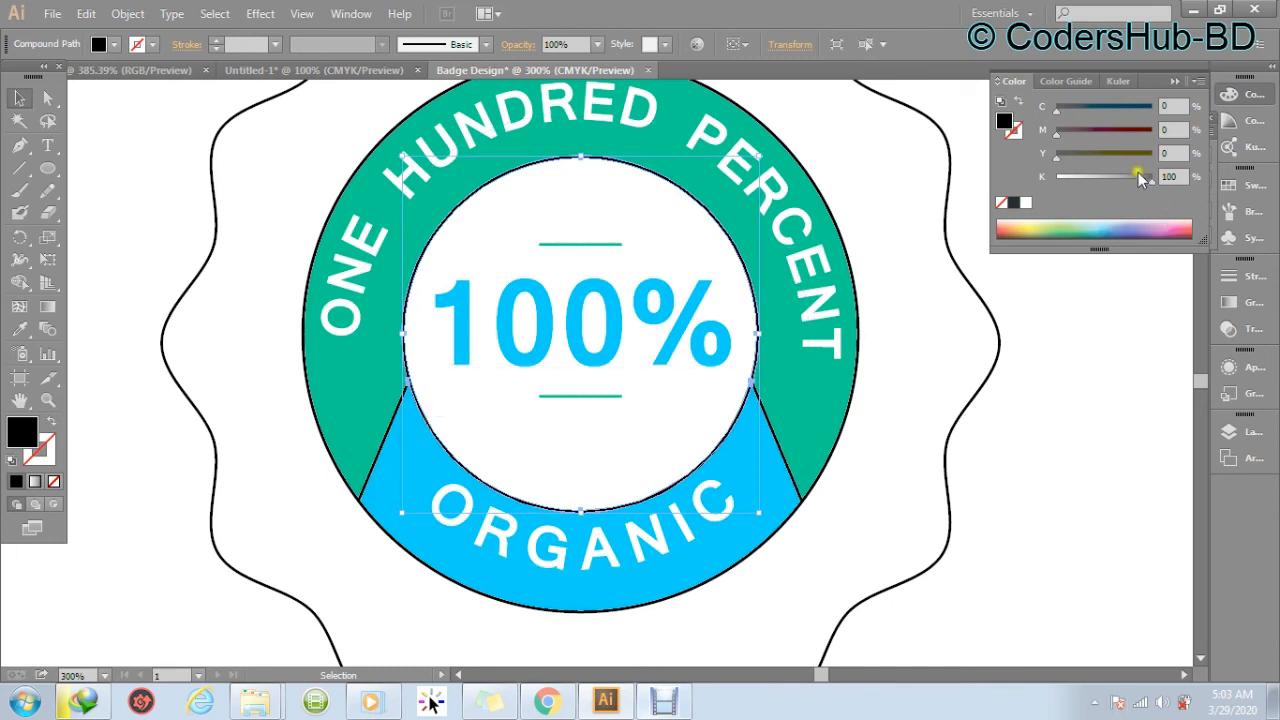
drag(1108, 155, 987, 206)
click(1098, 536)
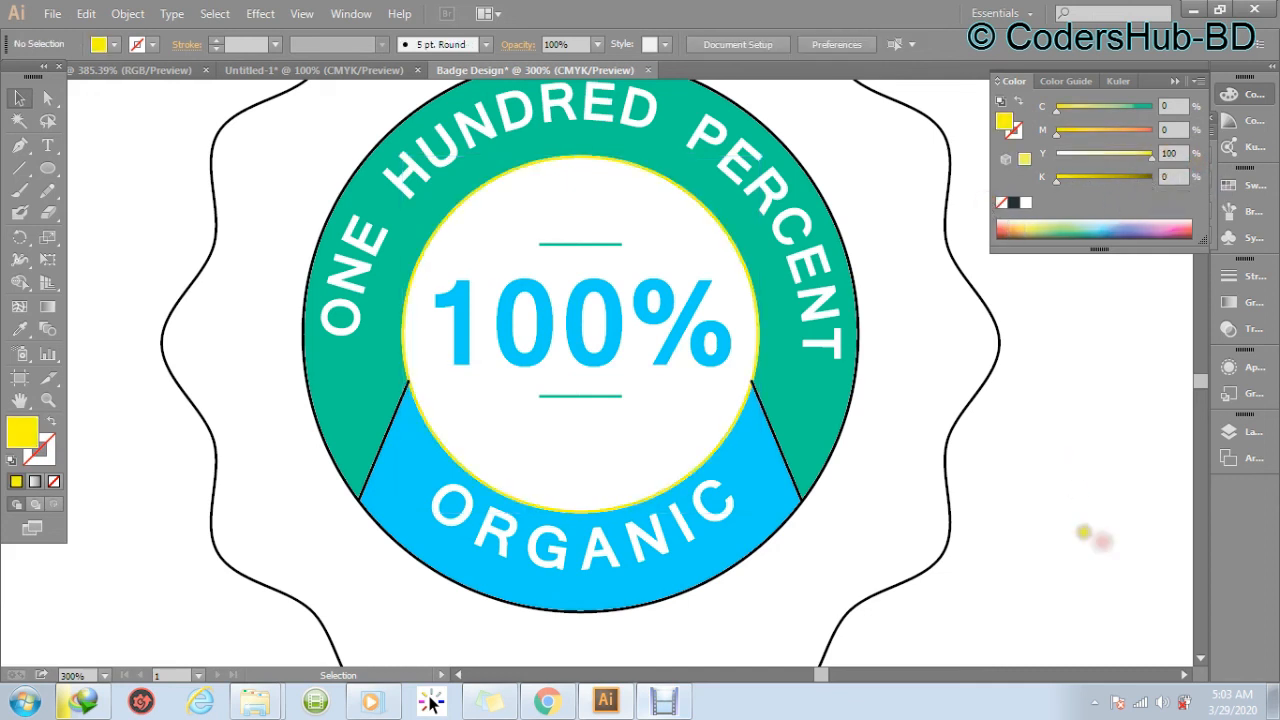
Color the ring's outer circle outline yellow by setting Y to 100 and K to 0.
click(852, 265)
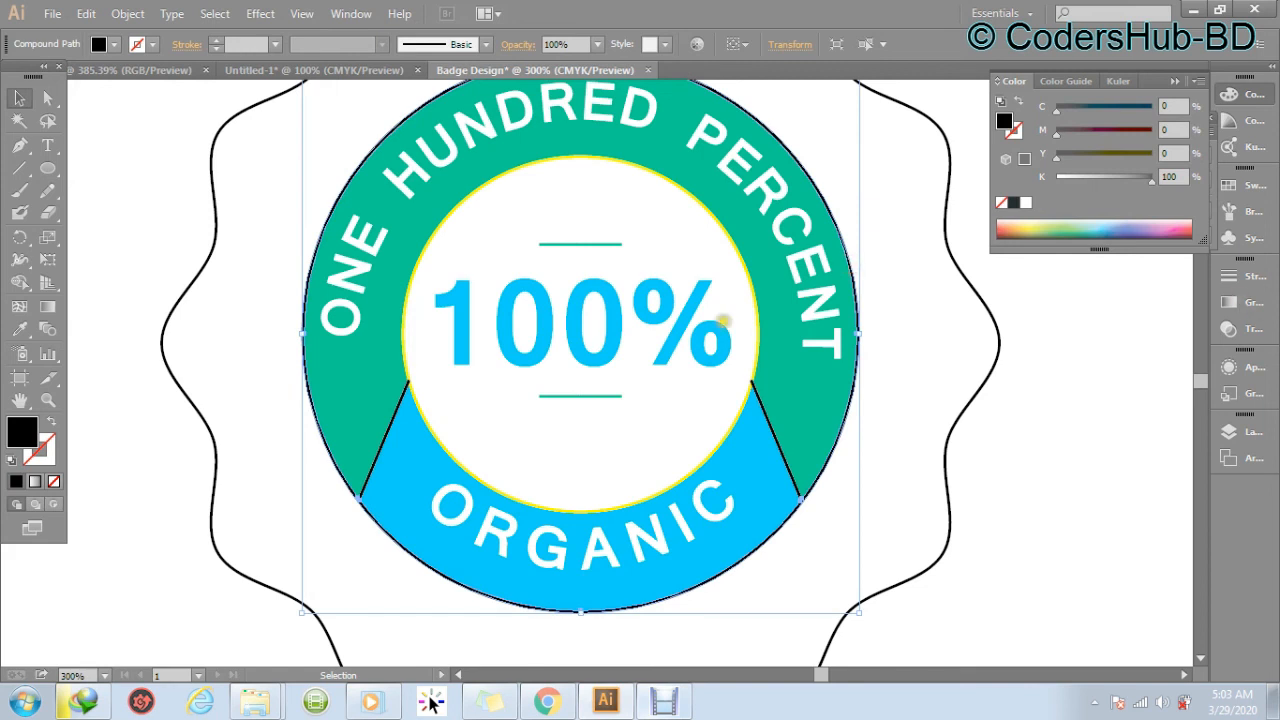
drag(1113, 154, 1211, 163)
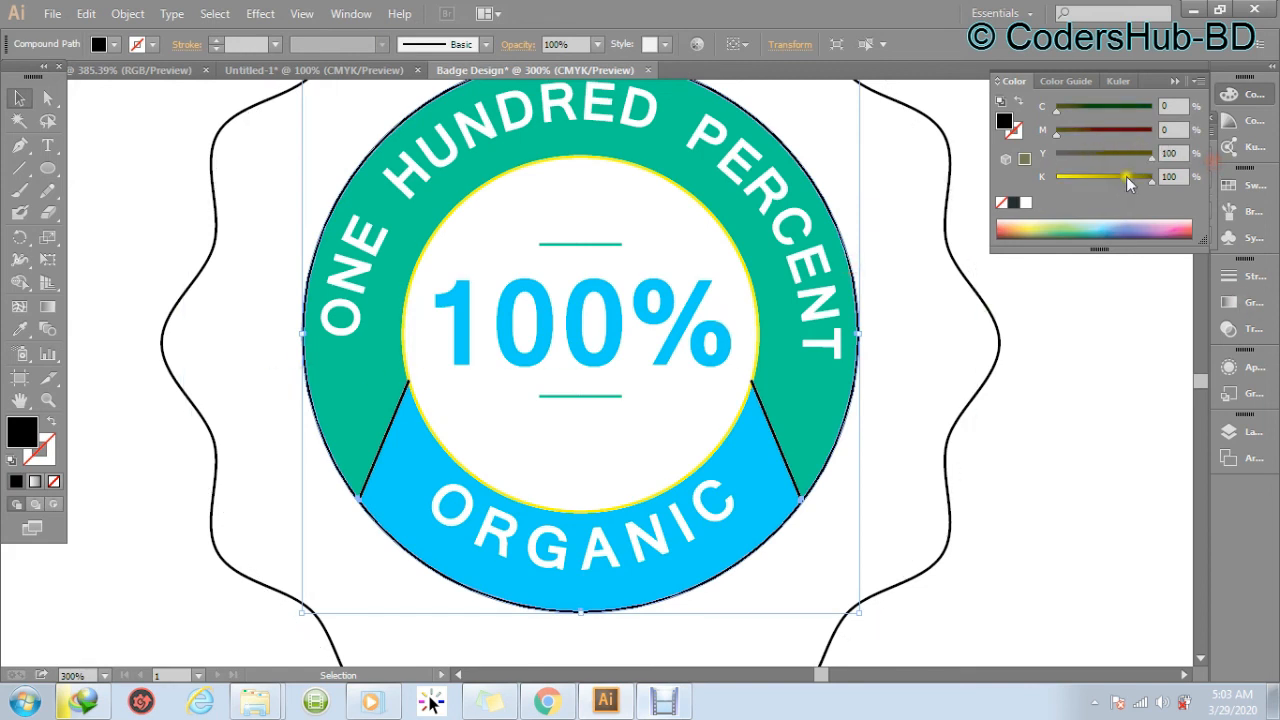
drag(1129, 179, 977, 191)
click(1110, 369)
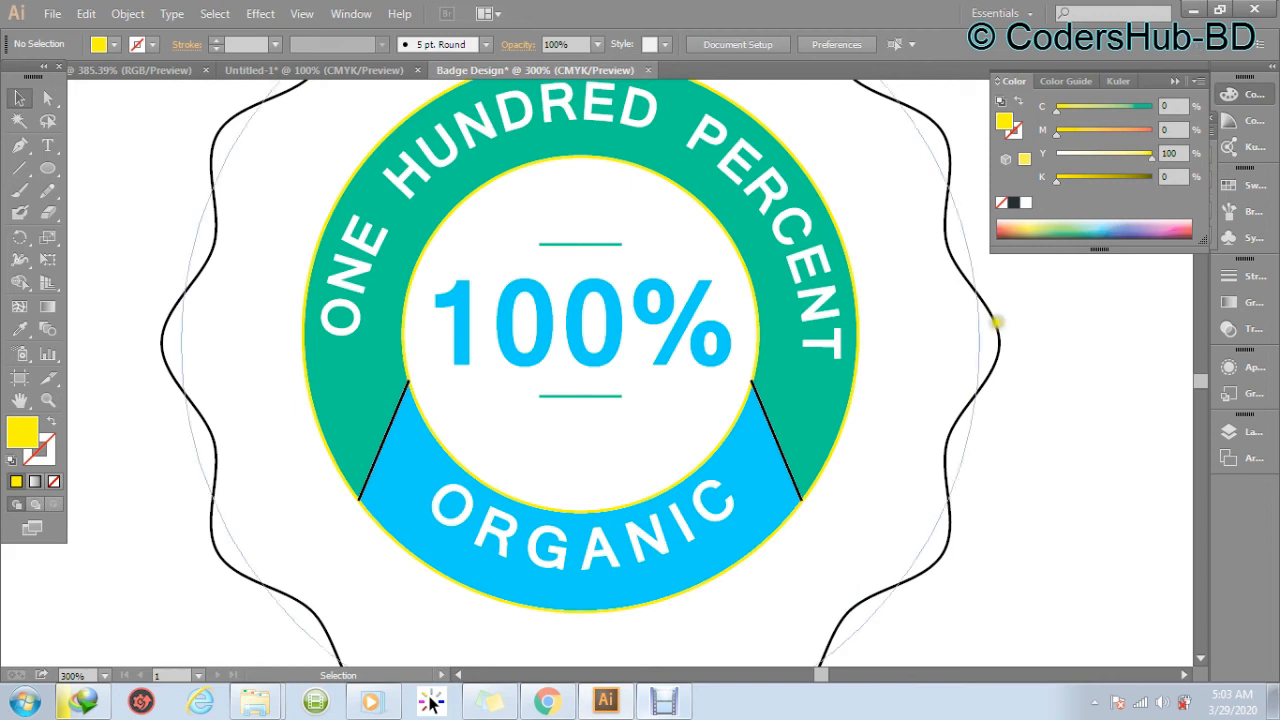
Delete the two black slanted divider lines between the green and blue ring sections.
click(764, 404)
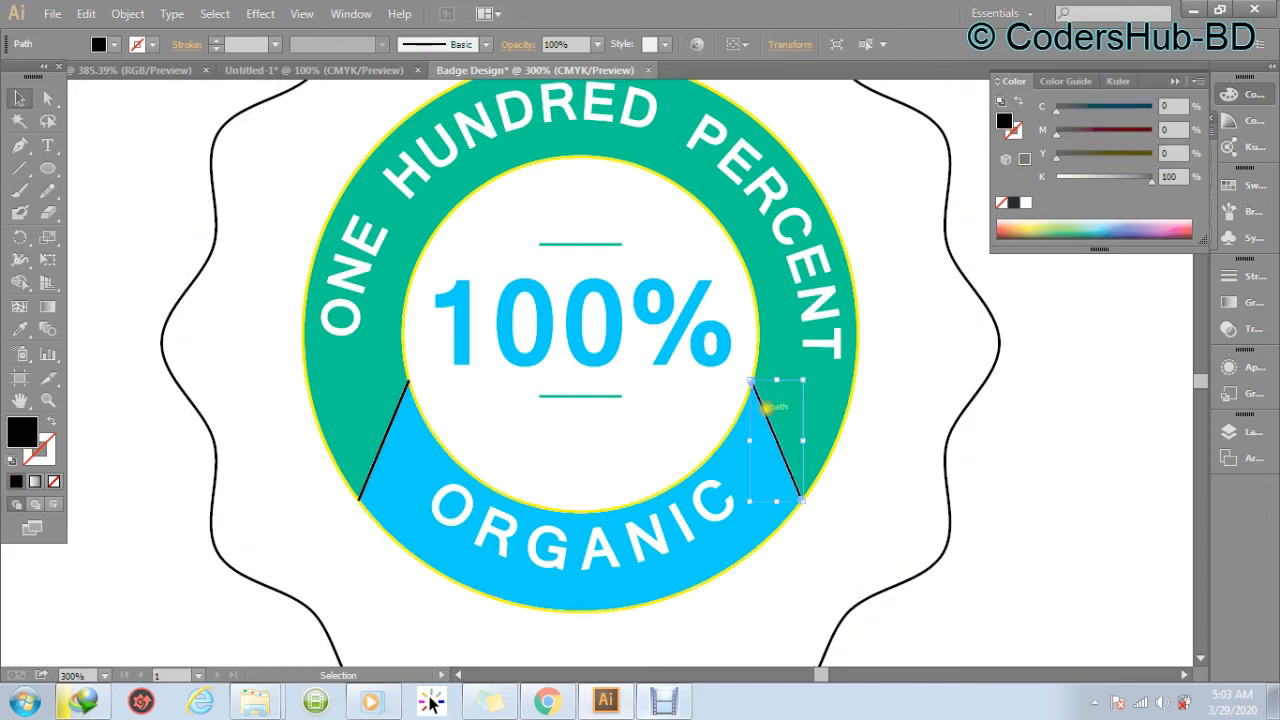
key(Delete)
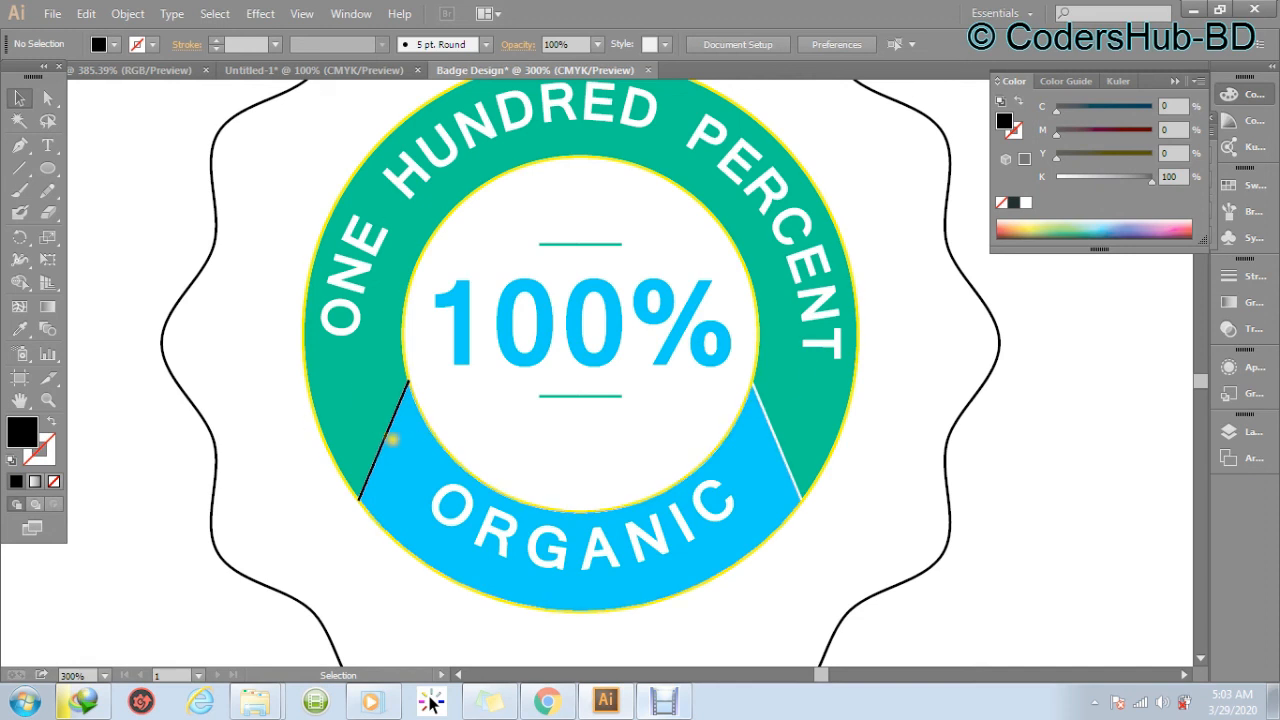
click(385, 438)
key(Delete)
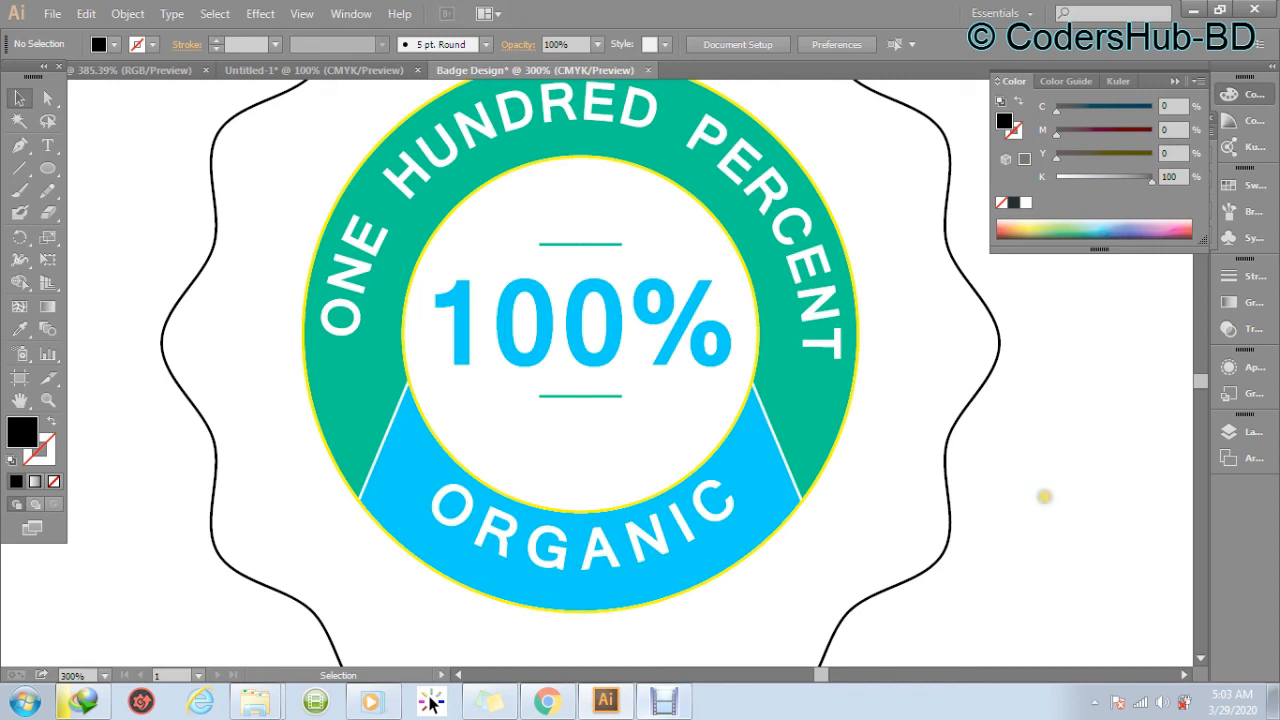
Fill the scalloped outer shape with black, keeping M at 0 and K at 100, and deselect it.
ctrl+alt+click(977, 487)
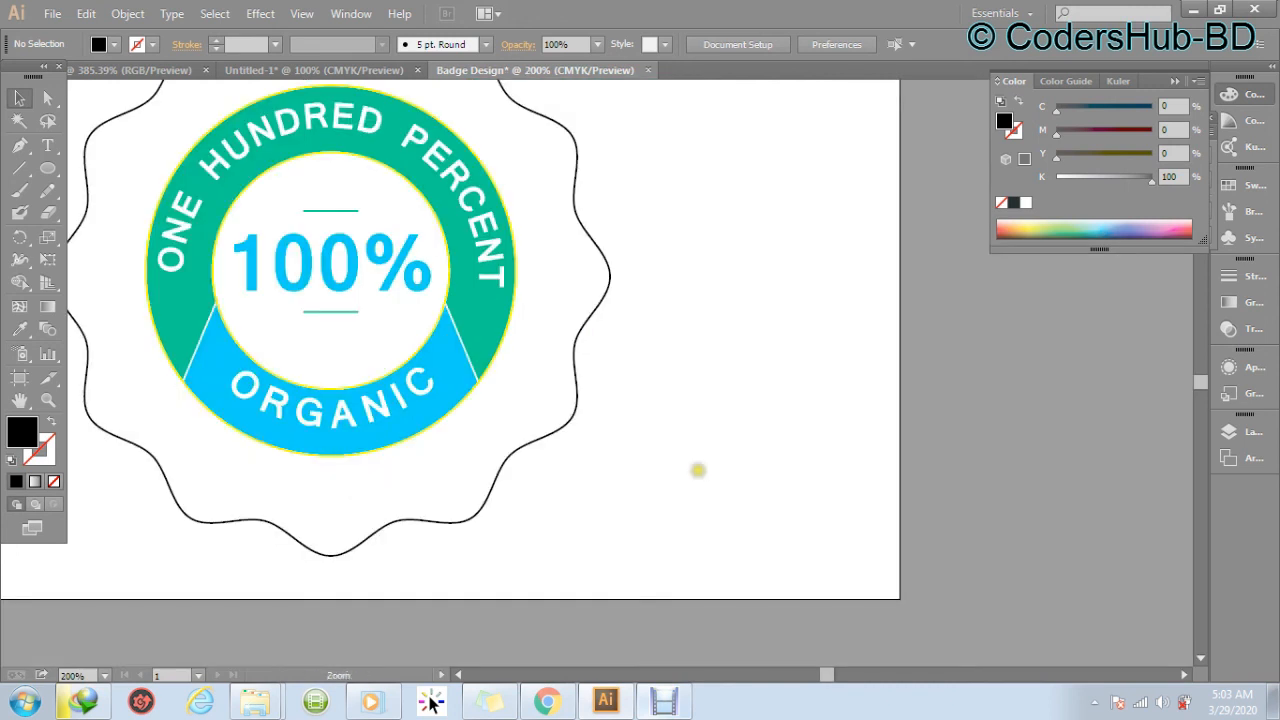
drag(629, 450, 859, 537)
drag(832, 484, 887, 502)
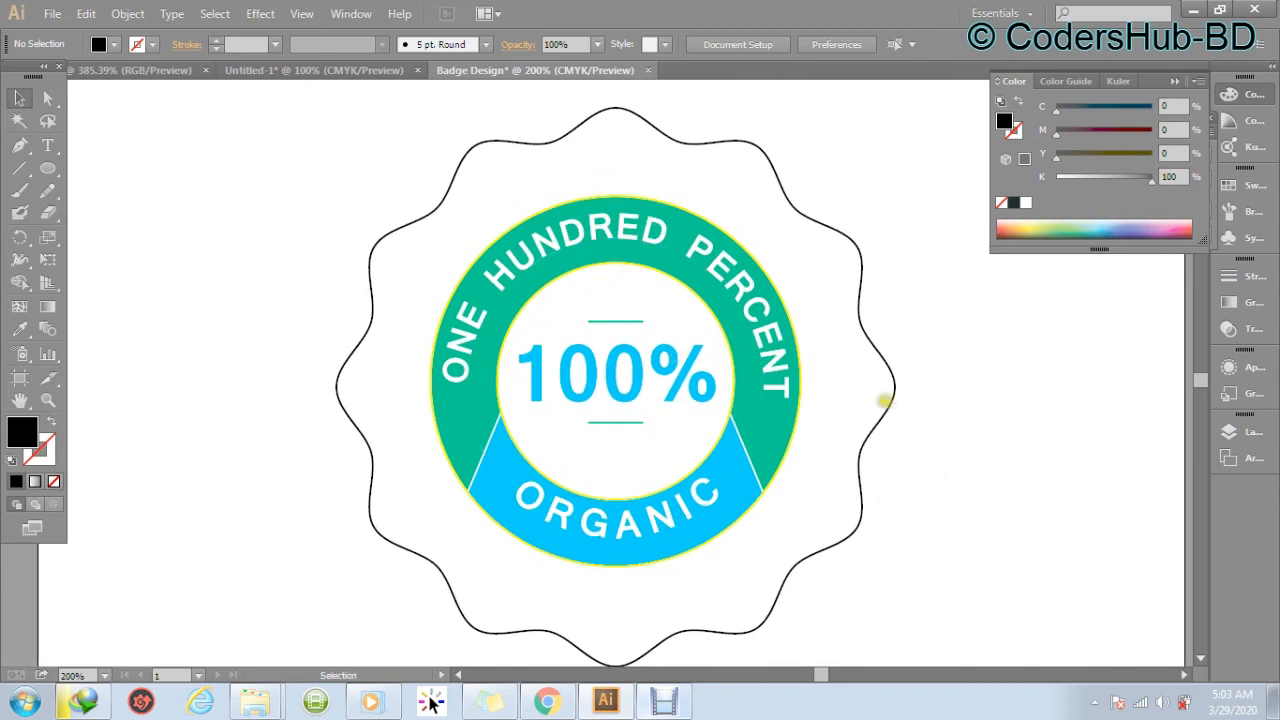
click(857, 257)
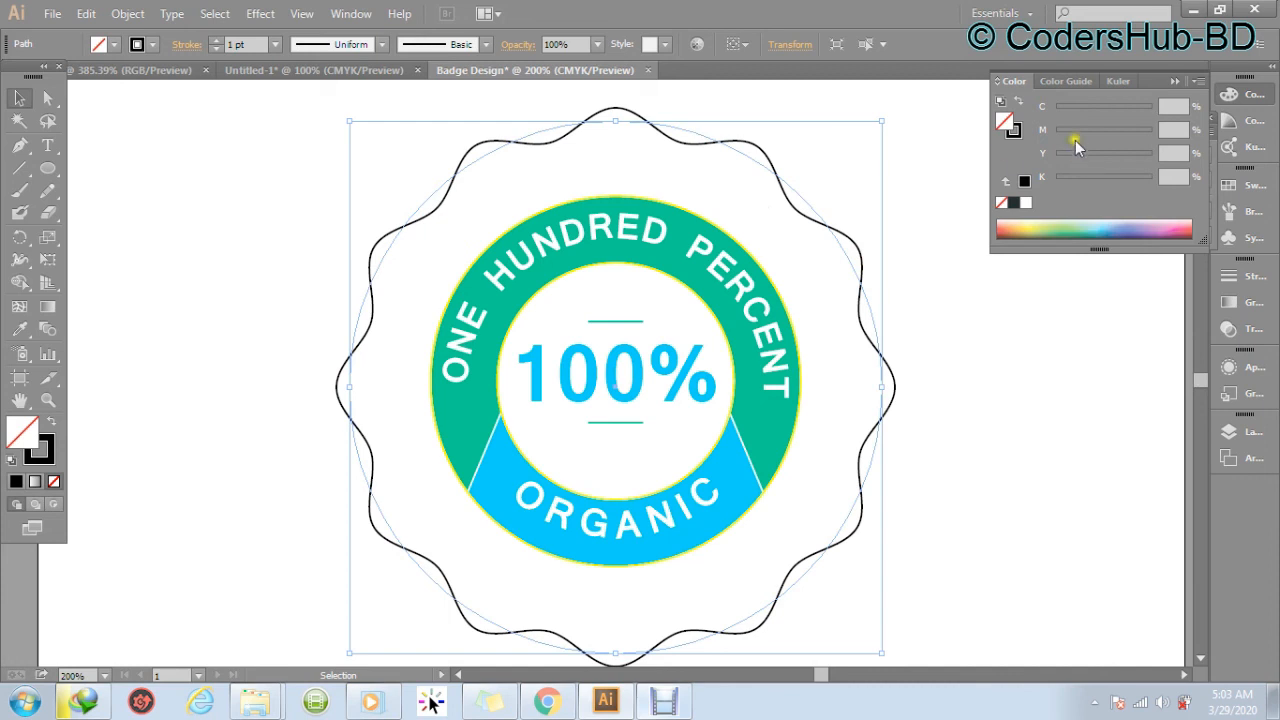
drag(1067, 129, 1074, 129)
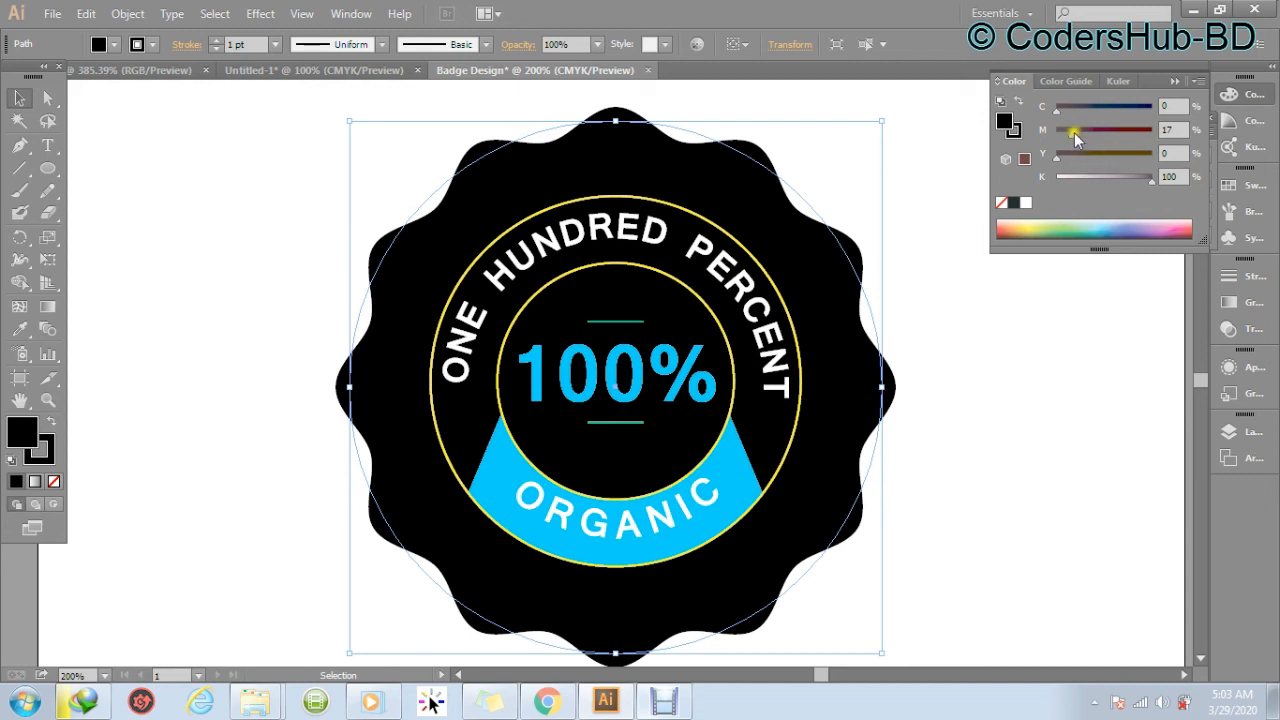
mouse_move(1073, 137)
mouse_down()
mouse_move(1095, 141)
mouse_move(1056, 130)
mouse_up()
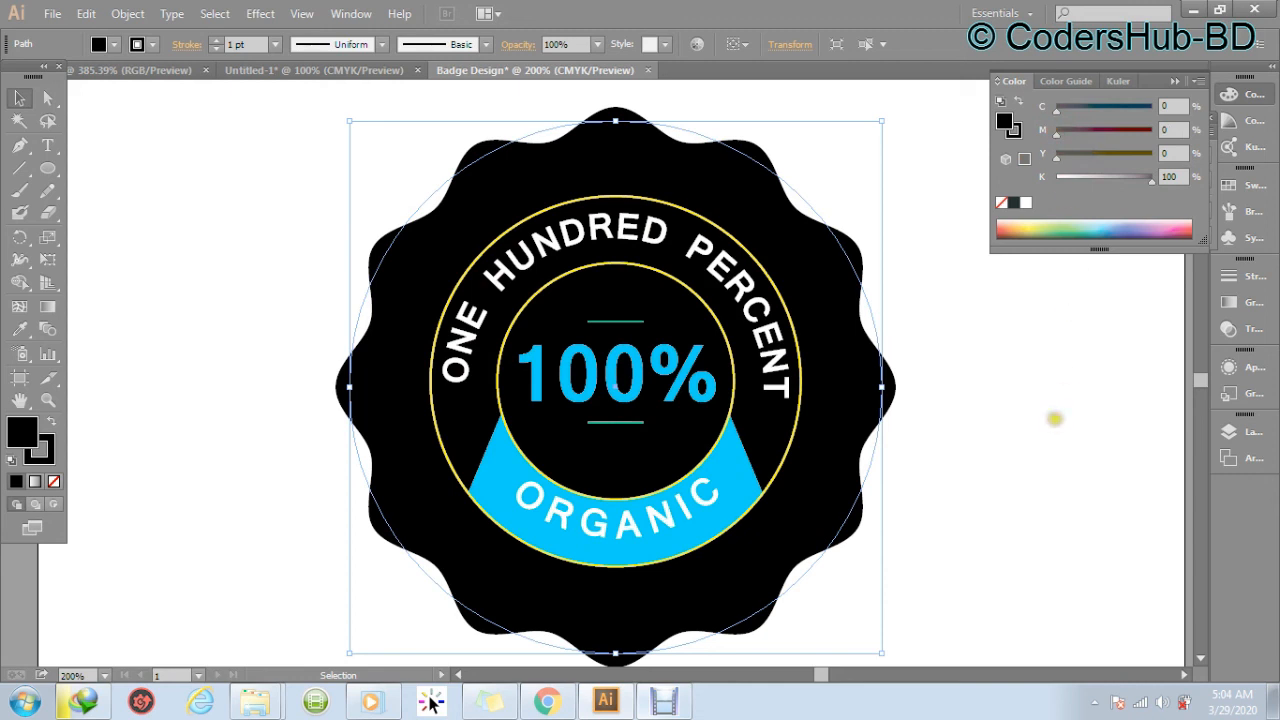
click(1055, 420)
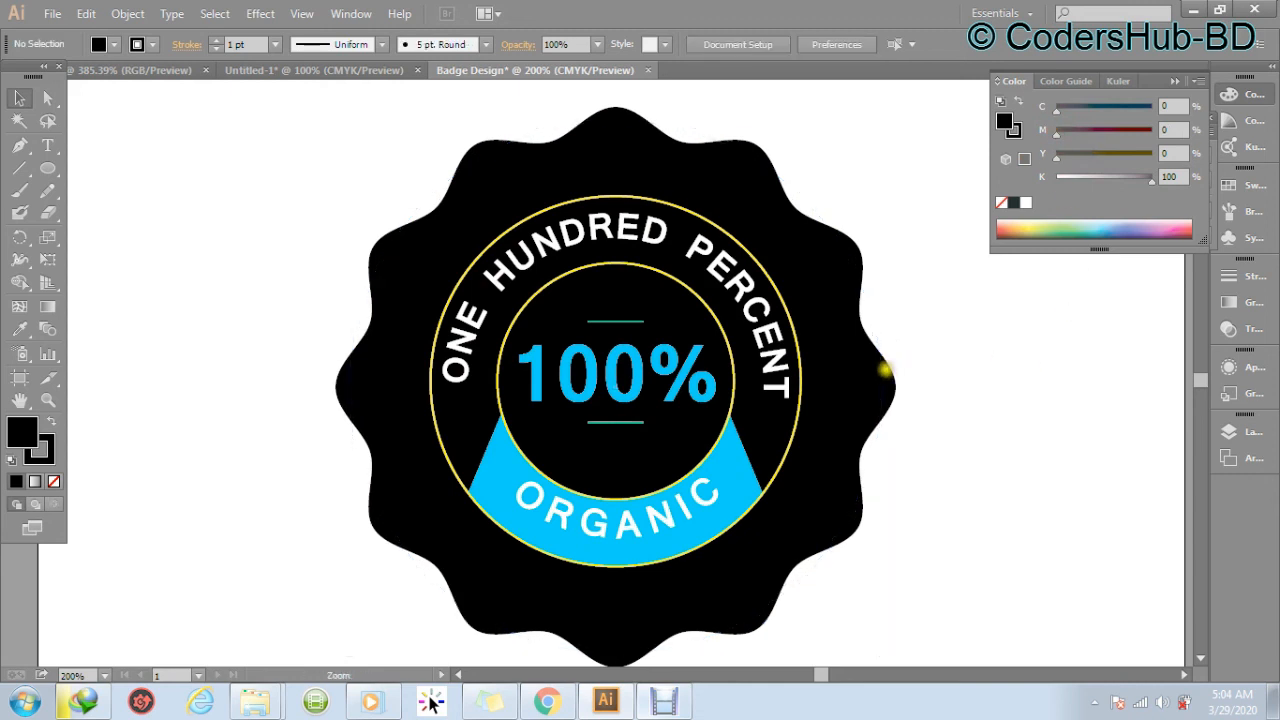
Change the scalloped shape's stroke color to yellow by setting K to 0 and Y to 100.
key(ctrl+minus)
drag(700, 309, 829, 366)
click(674, 343)
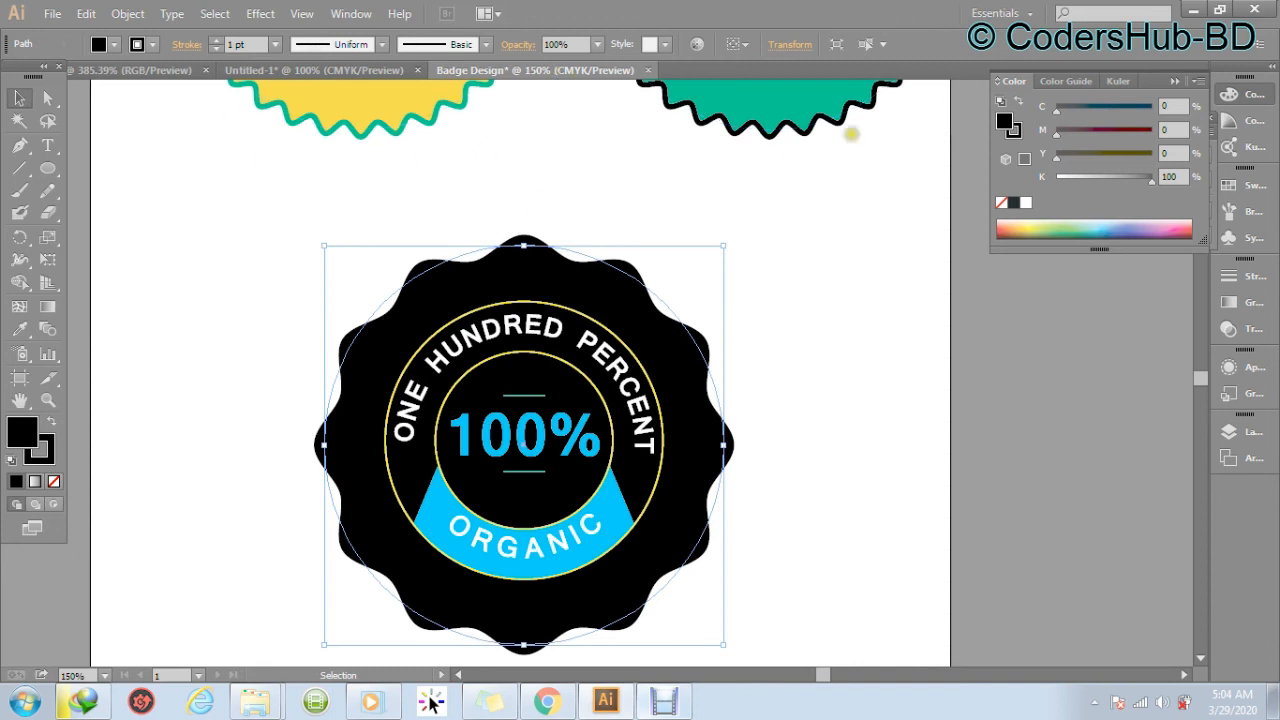
click(42, 452)
drag(1127, 181, 1008, 184)
drag(1077, 156, 1204, 154)
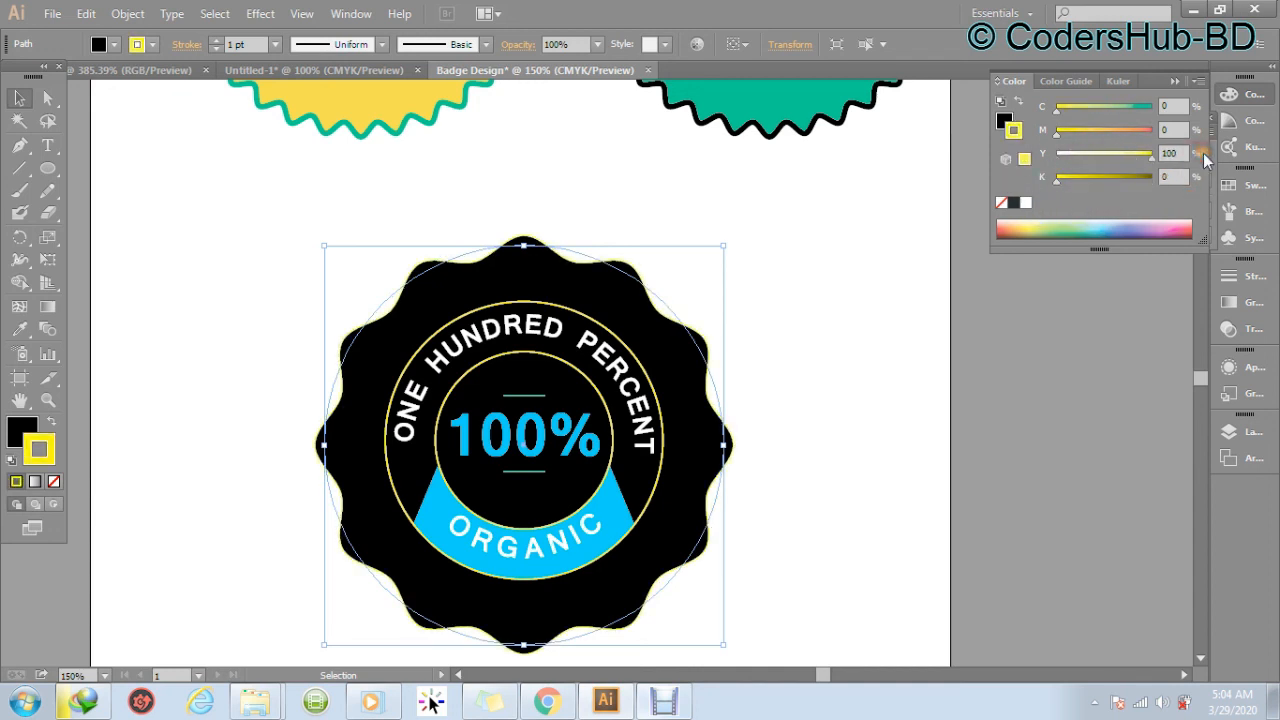
Increase the scalloped shape's stroke weight to 5 pt and deselect it.
click(217, 48)
click(217, 41)
click(217, 41)
click(217, 41)
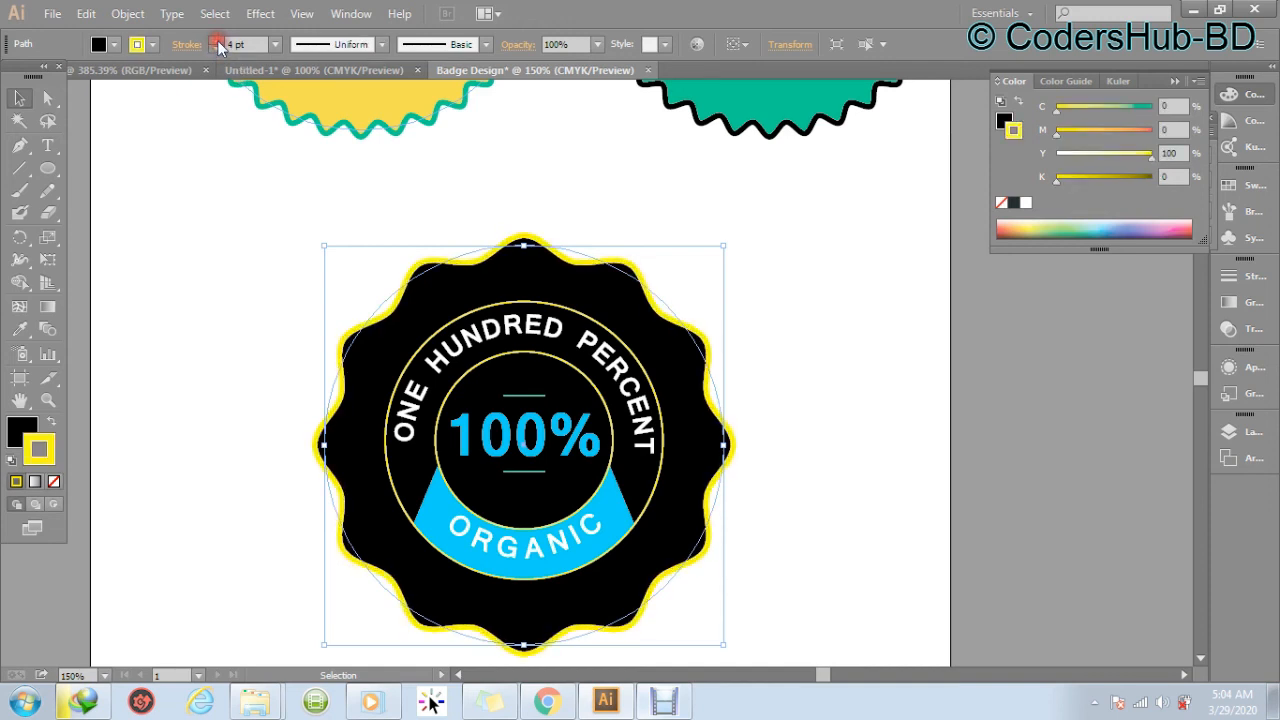
click(217, 41)
click(869, 298)
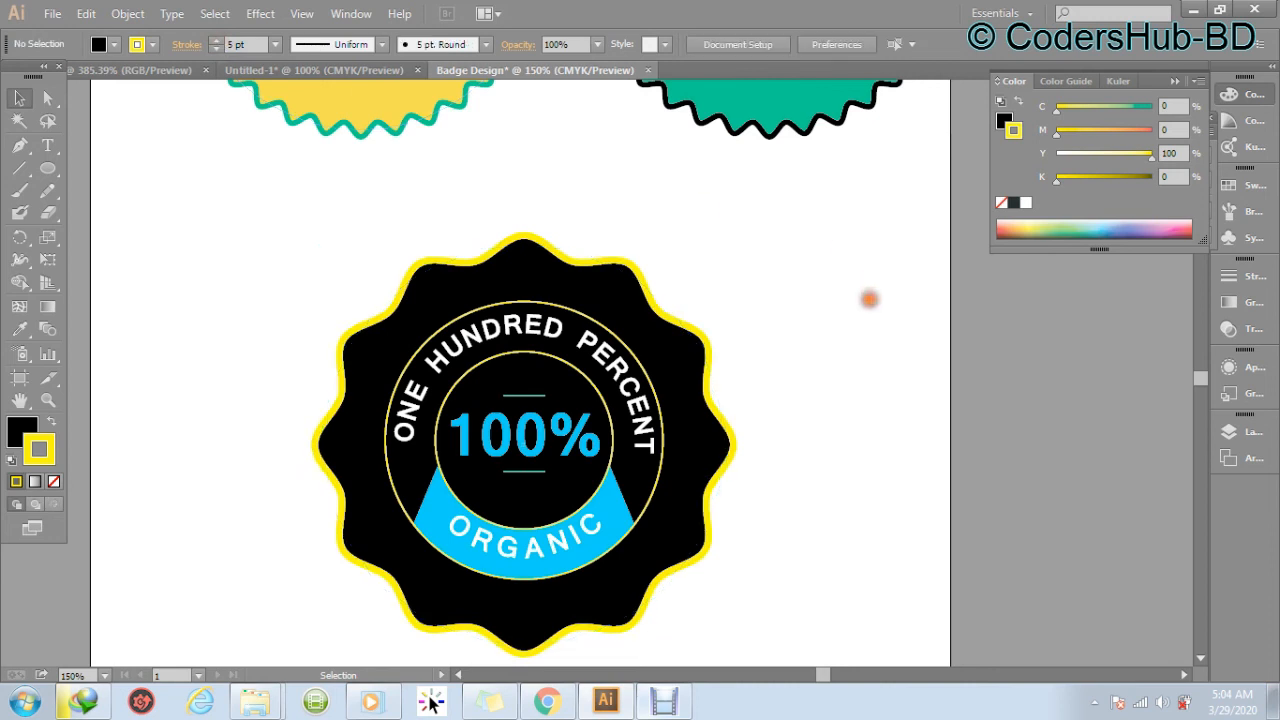
Paint a yellow curved stroke with the Paintbrush on the empty area above and to the left of the badge.
drag(814, 514, 920, 505)
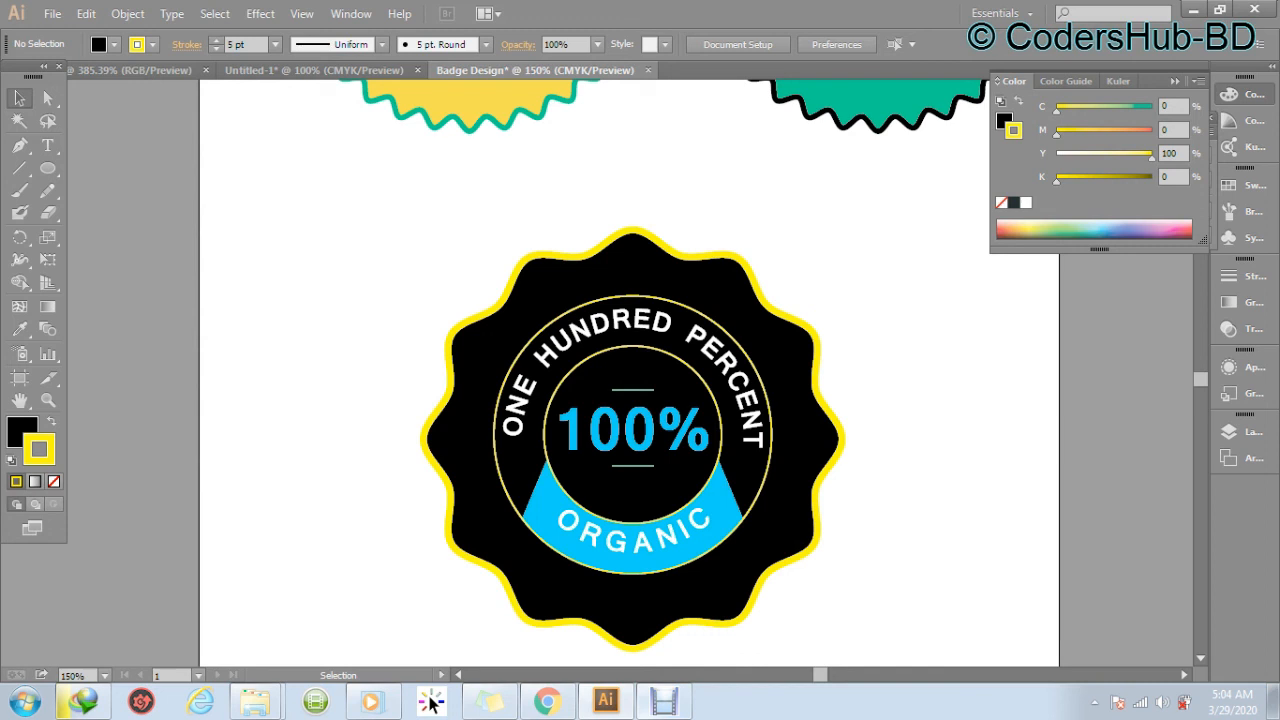
click(294, 272)
key(b)
mouse_move(232, 316)
mouse_down()
mouse_move(344, 288)
mouse_move(463, 207)
mouse_up()
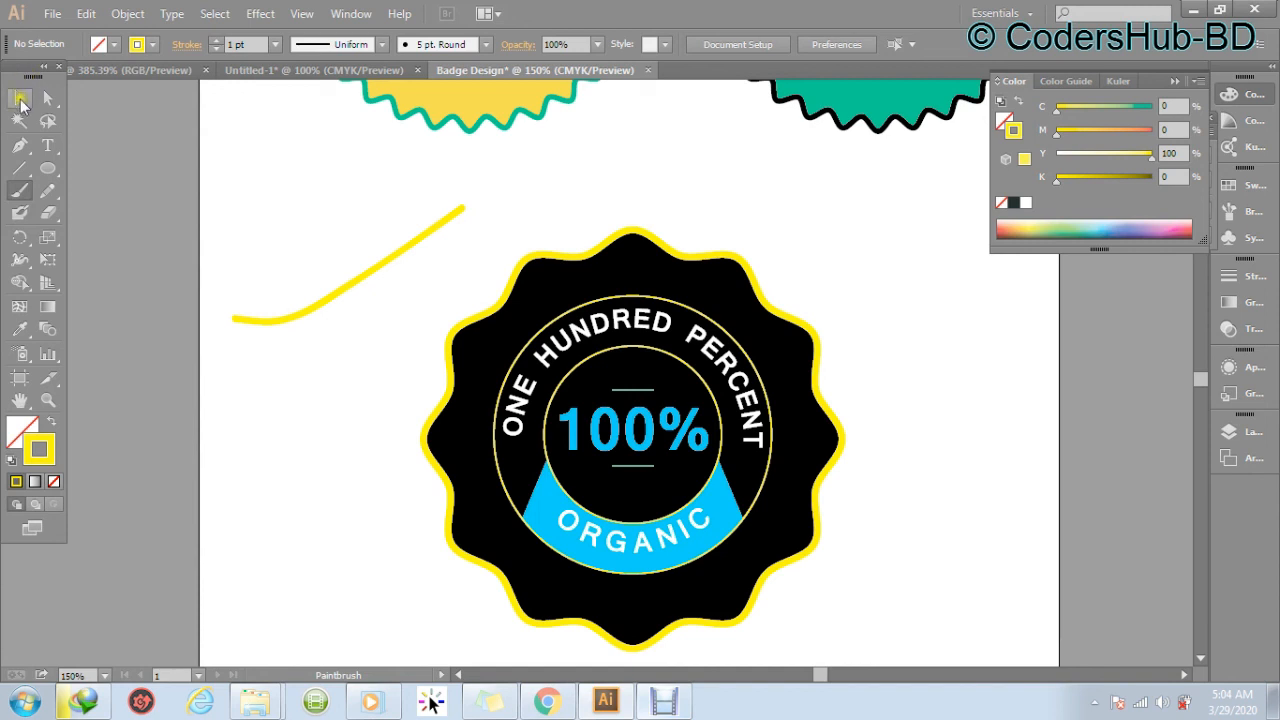
click(20, 98)
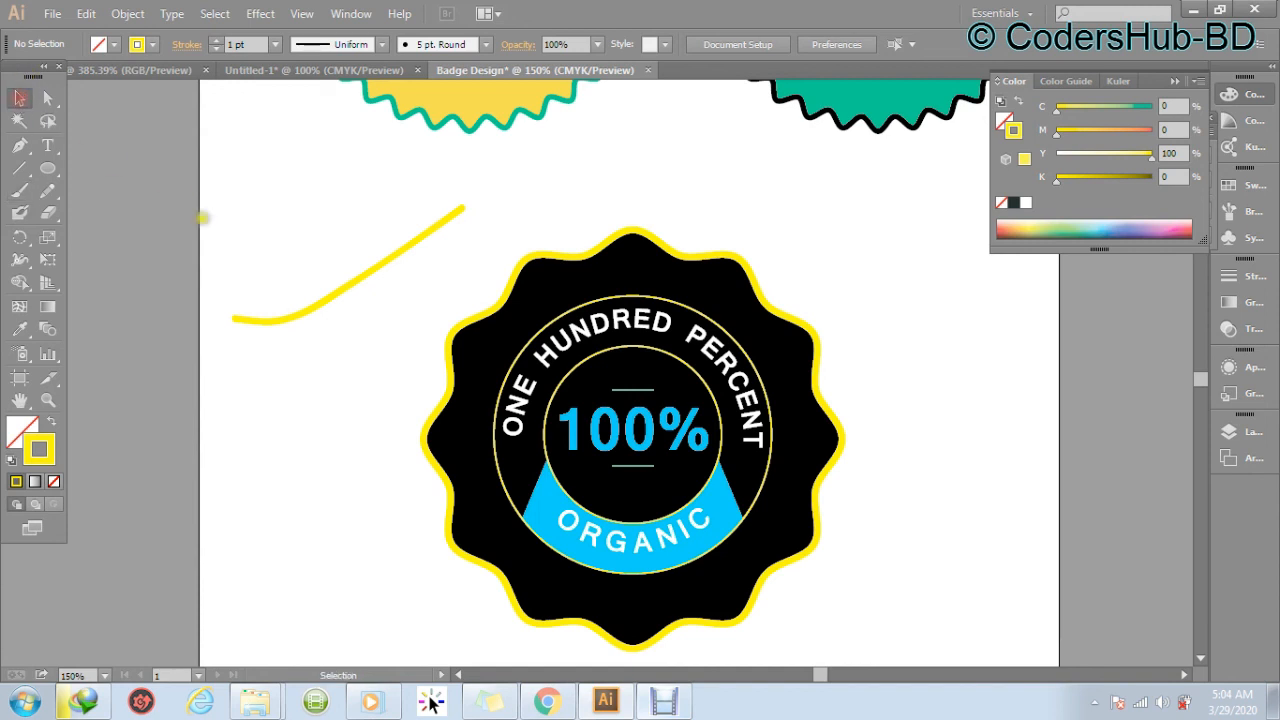